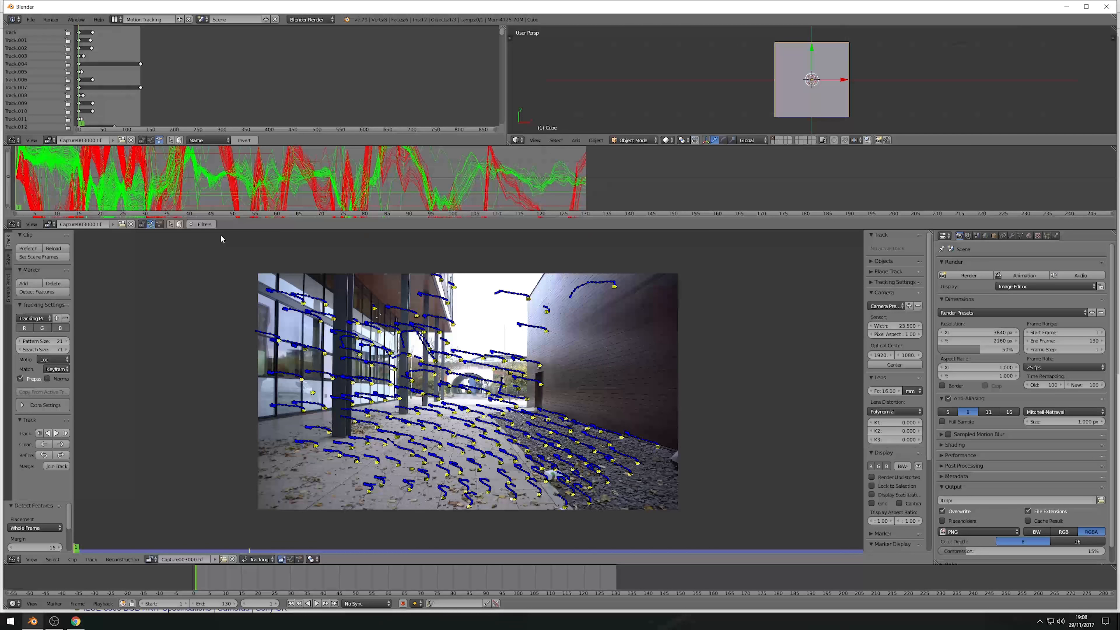
- Box-select the tracks on the buildings and sky above the ground in the first frame and delete them
{"action": "key", "text": "a"}
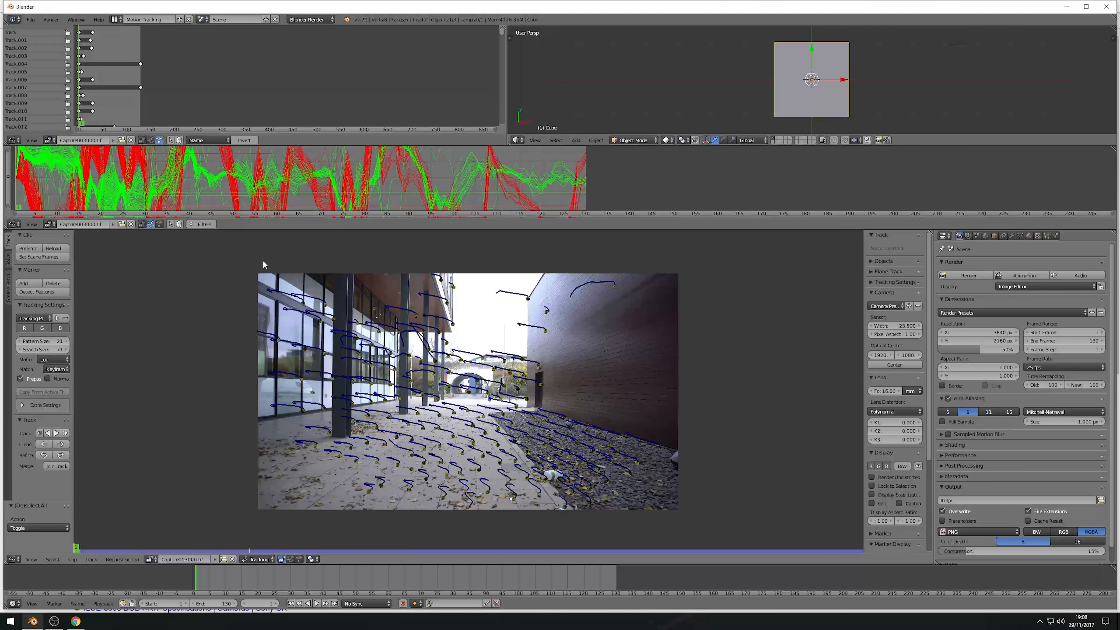
{"action": "key", "text": "b"}
{"action": "left_click_drag", "start_coordinate": [225, 243], "coordinate": [750, 402]}
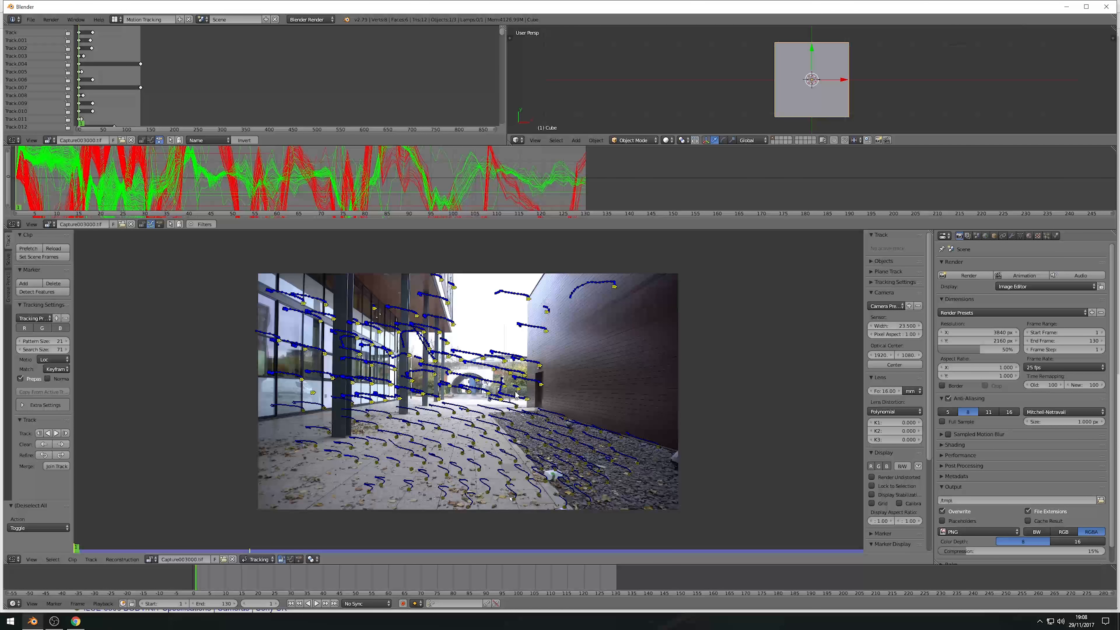
{"action": "key", "text": "x"}
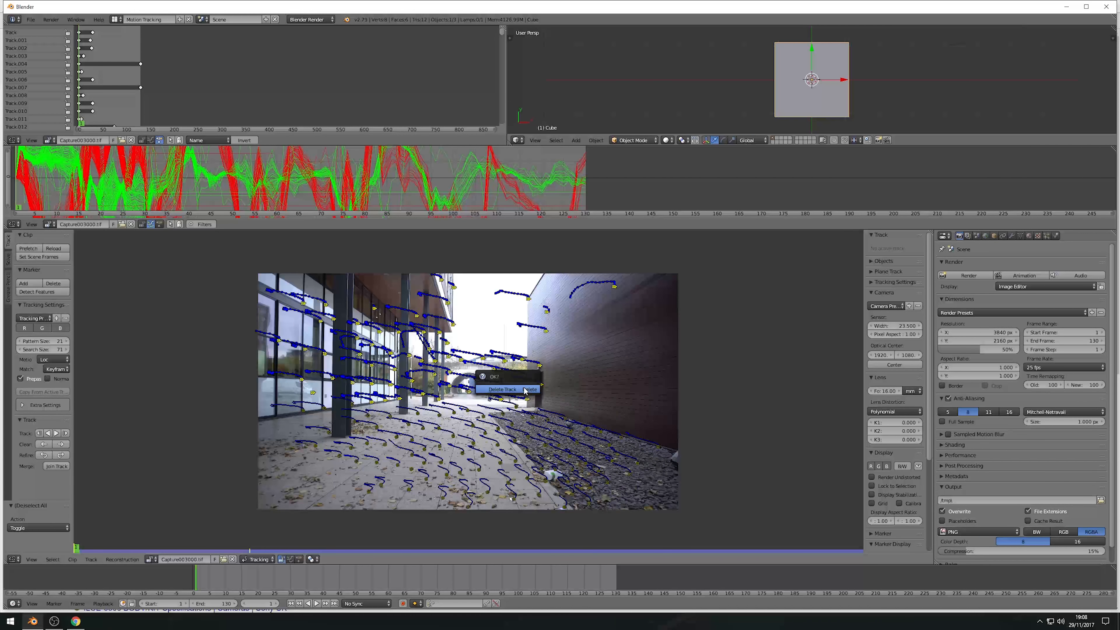
{"action": "left_click", "coordinate": [529, 389]}
- Play through the clip to check the remaining ground tracks, and return to frame 1
{"action": "key", "text": "alt+a"}
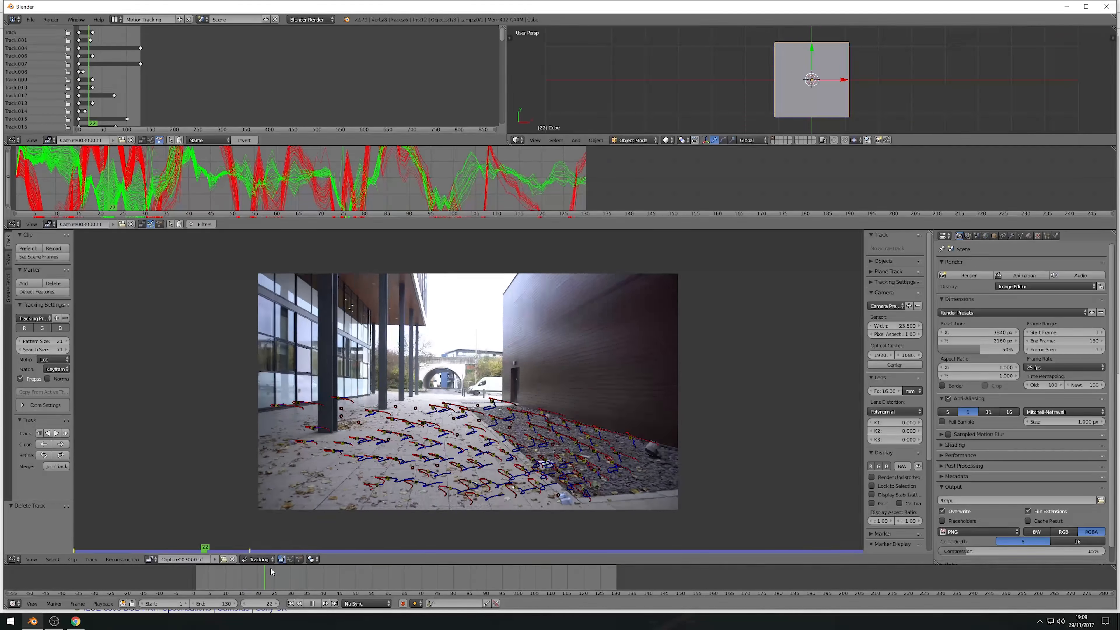
{"action": "left_click_drag", "start_coordinate": [445, 588], "coordinate": [199, 588]}
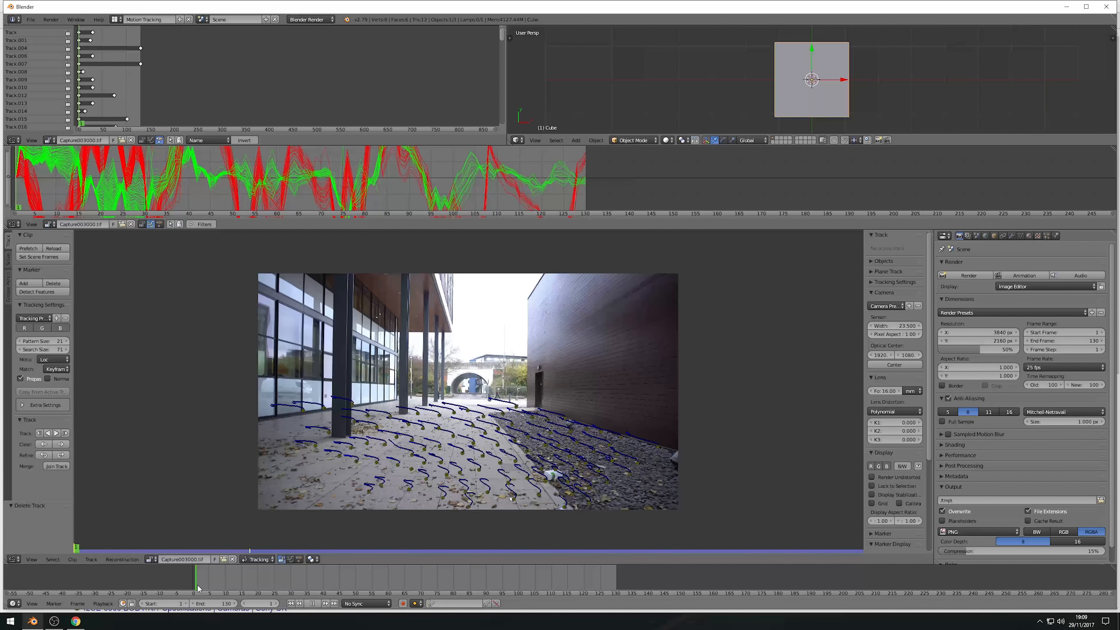
{"action": "key", "text": "Escape"}
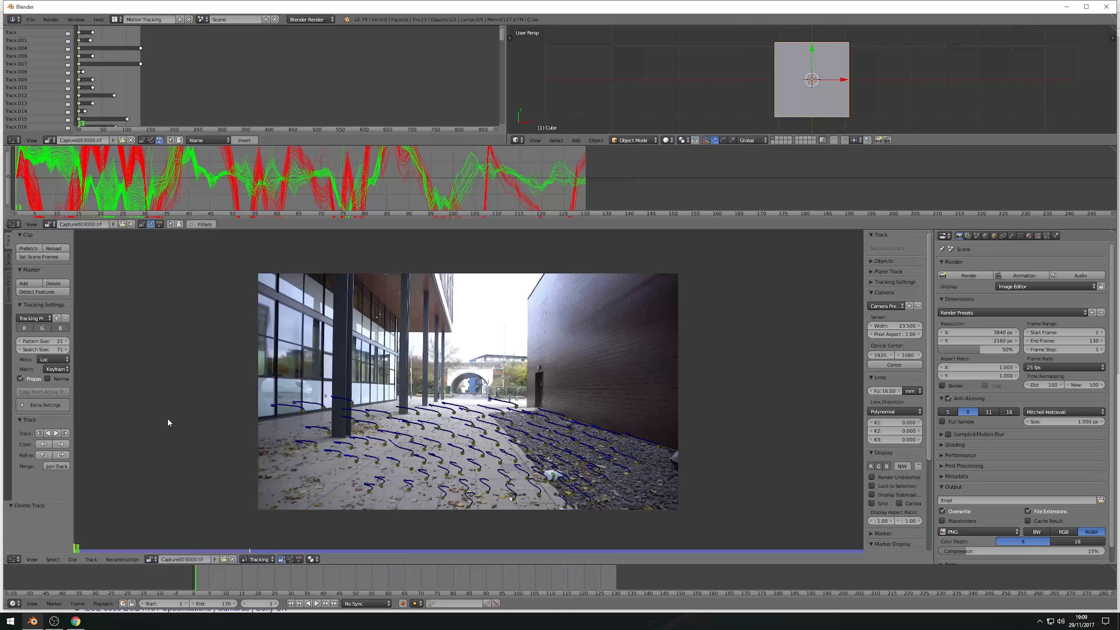
- Select all remaining ground tracks and solve the camera motion from them
{"action": "key", "text": "a"}
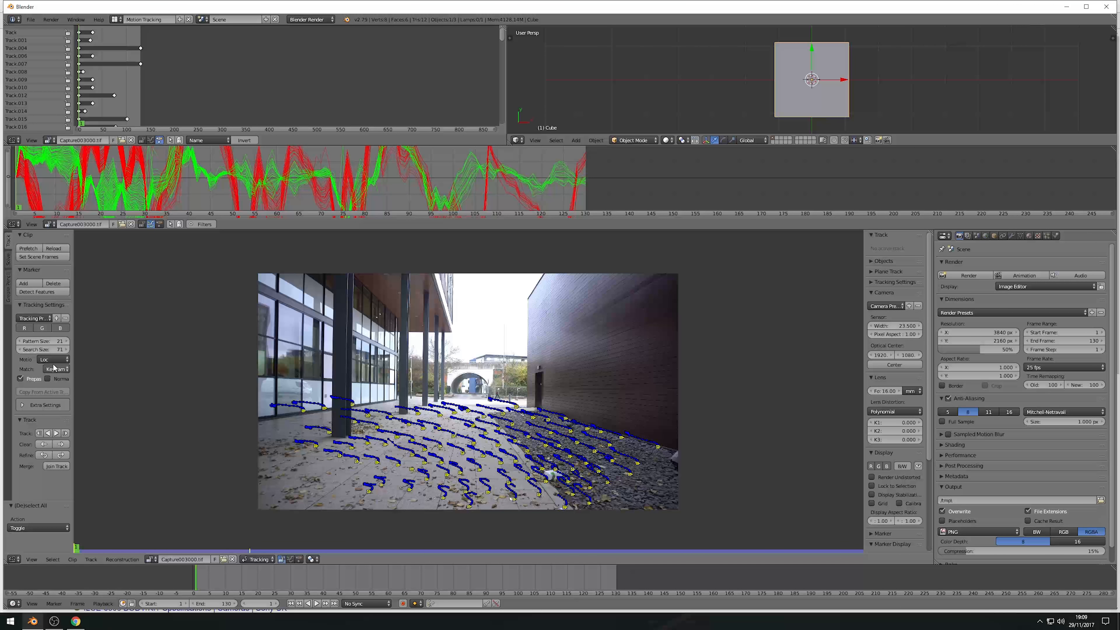
{"action": "left_click_drag", "start_coordinate": [74, 372], "coordinate": [177, 372]}
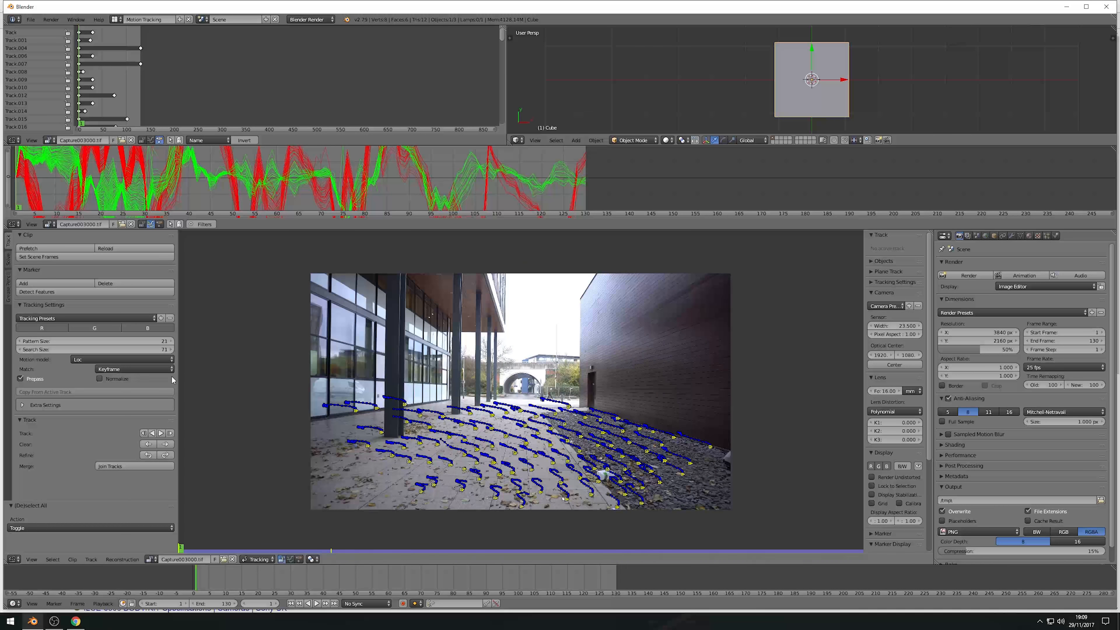
{"action": "left_click", "coordinate": [8, 259]}
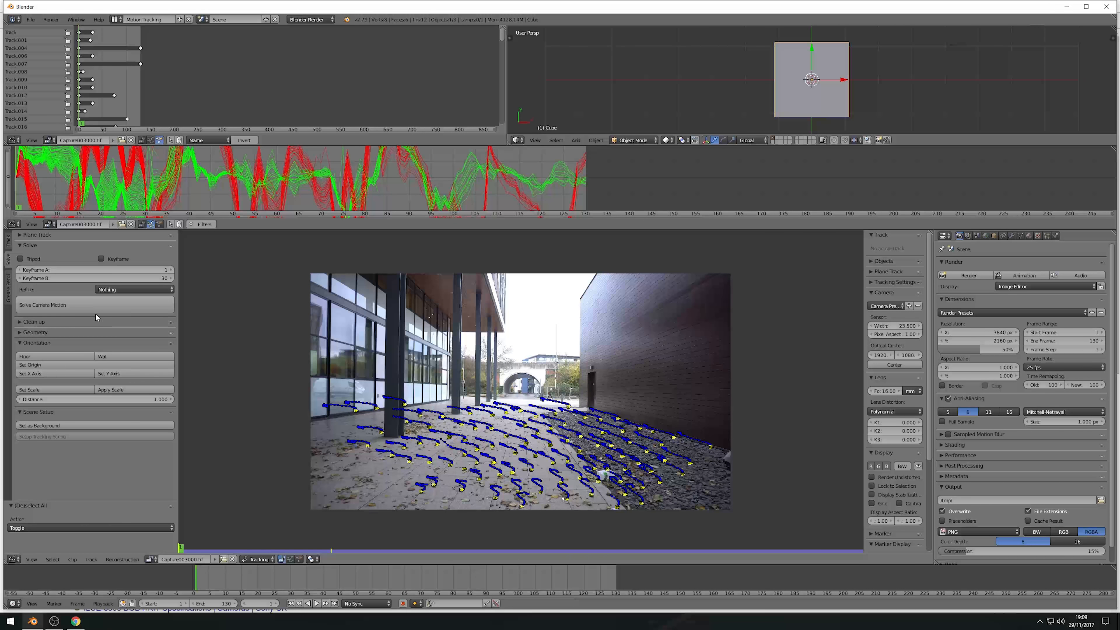
{"action": "left_click", "coordinate": [85, 303]}
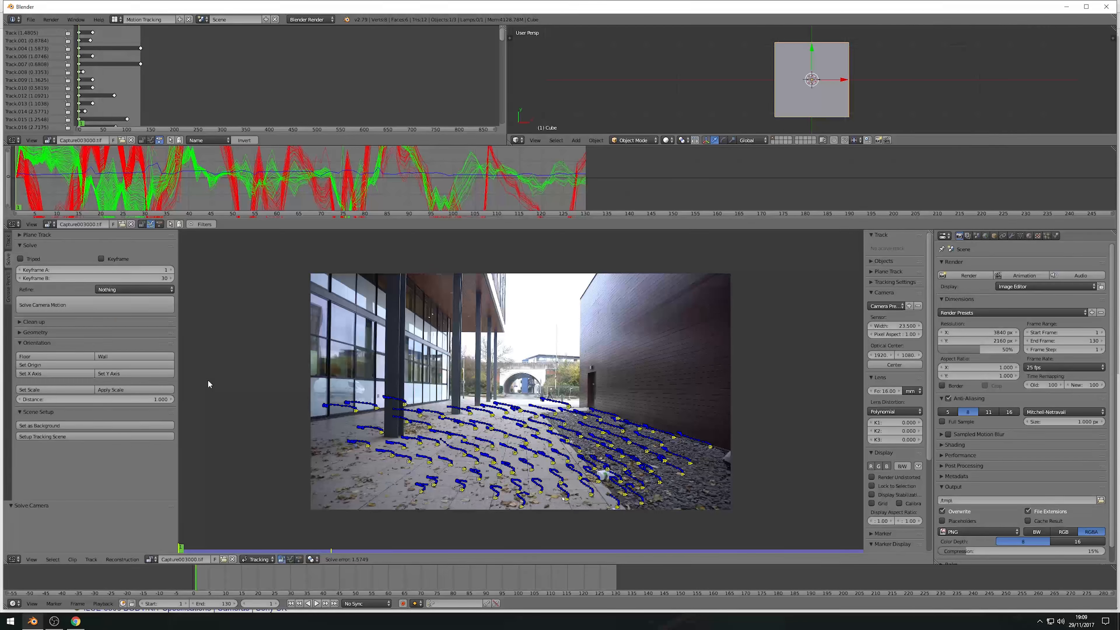
- Delete all existing tracks from the clip to start the tracking over
{"action": "left_click", "coordinate": [7, 241]}
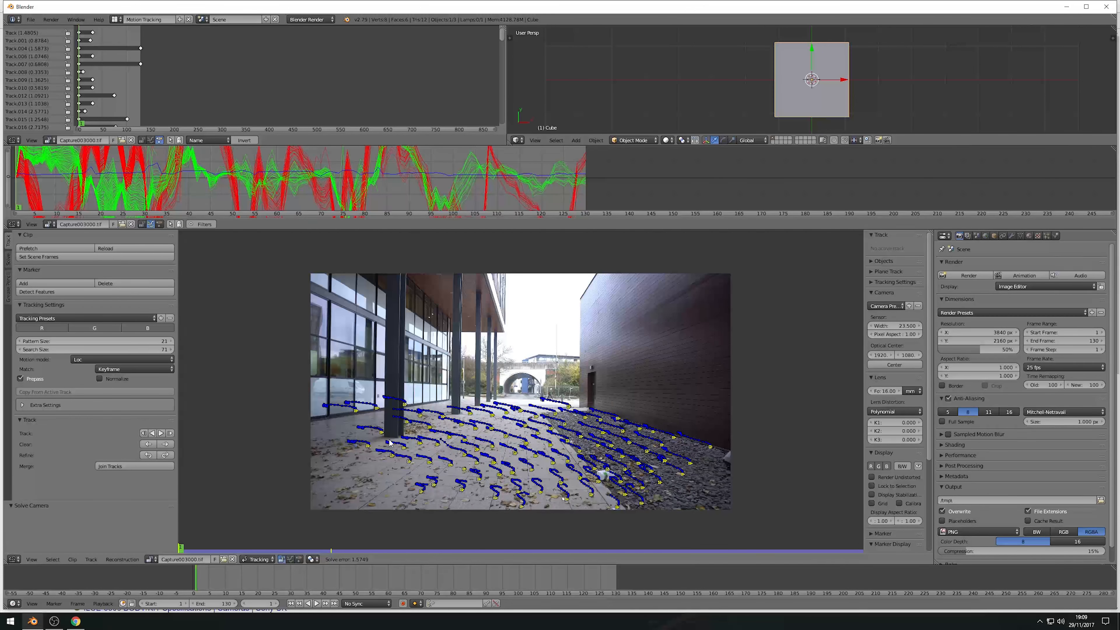
{"action": "key", "text": "a"}
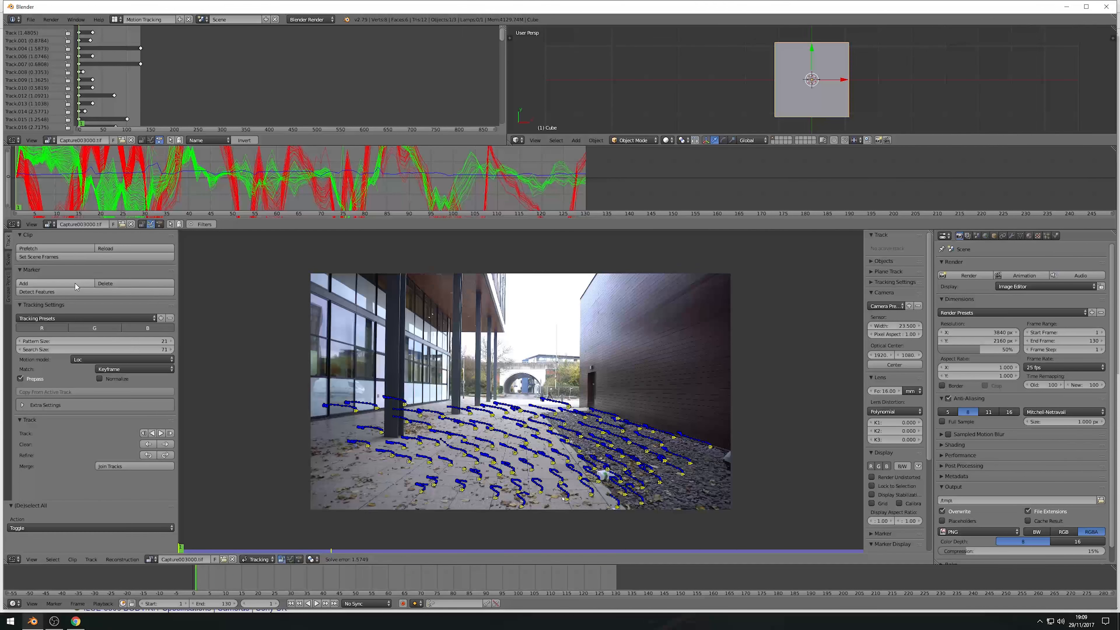
{"action": "left_click", "coordinate": [110, 281]}
{"action": "left_click", "coordinate": [113, 283]}
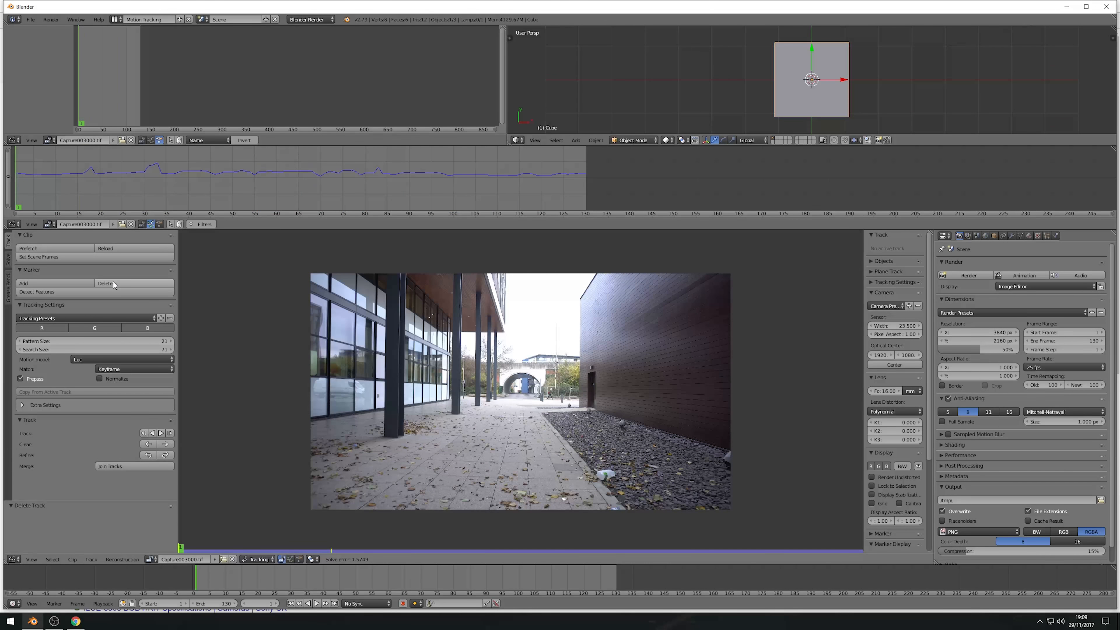
- Apply the Blurry Footage tracking preset, with pattern matching set to Previous frame
{"action": "left_click", "coordinate": [68, 318]}
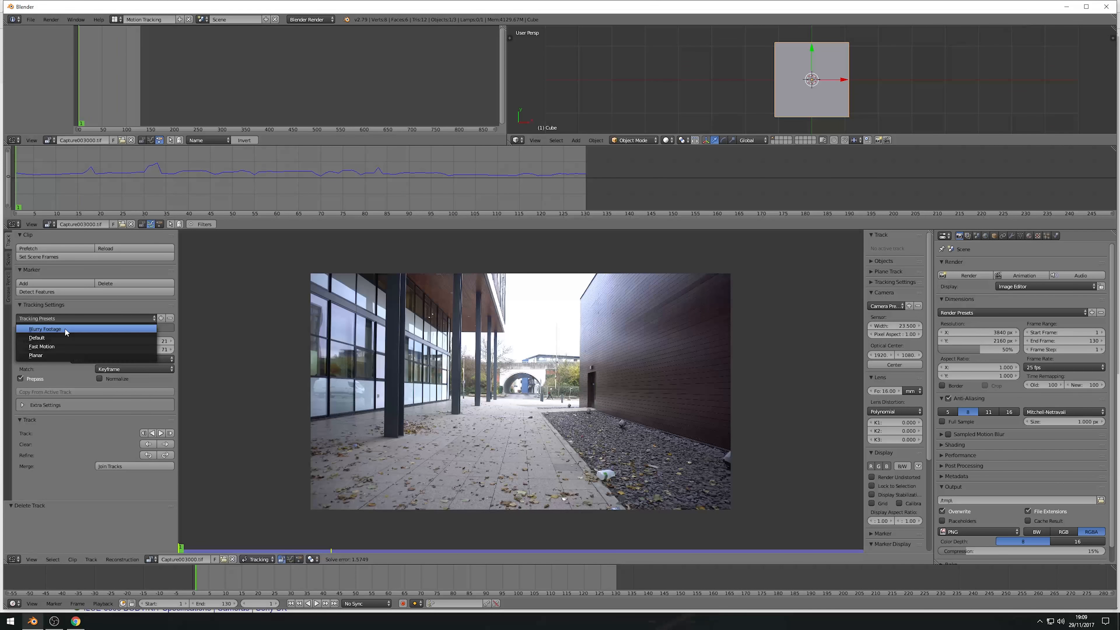
{"action": "left_click", "coordinate": [64, 328]}
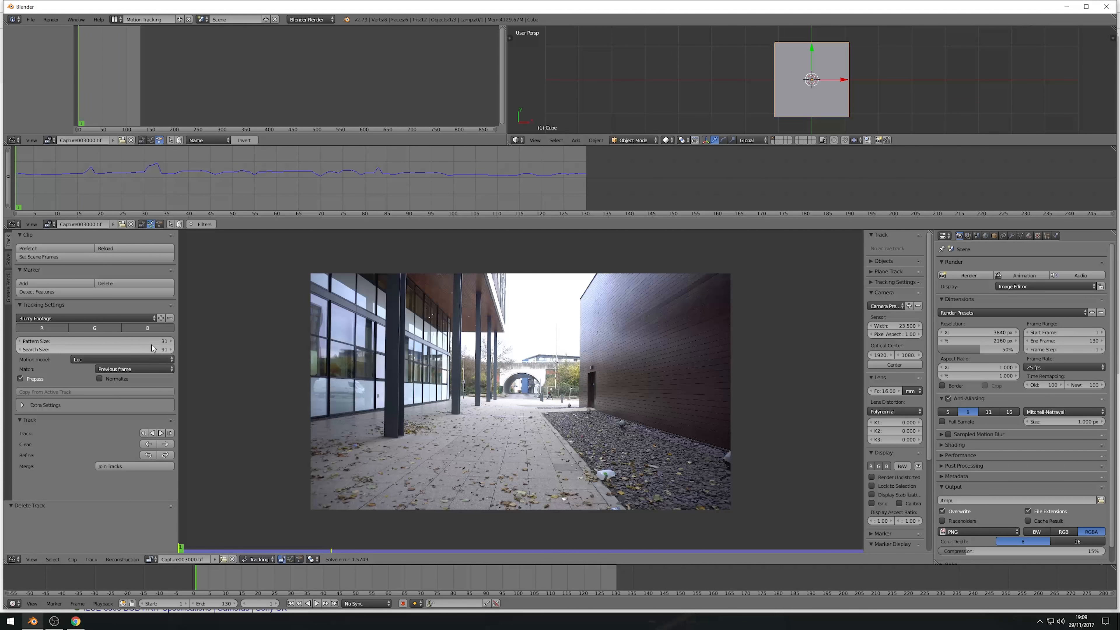
{"action": "left_click", "coordinate": [132, 369]}
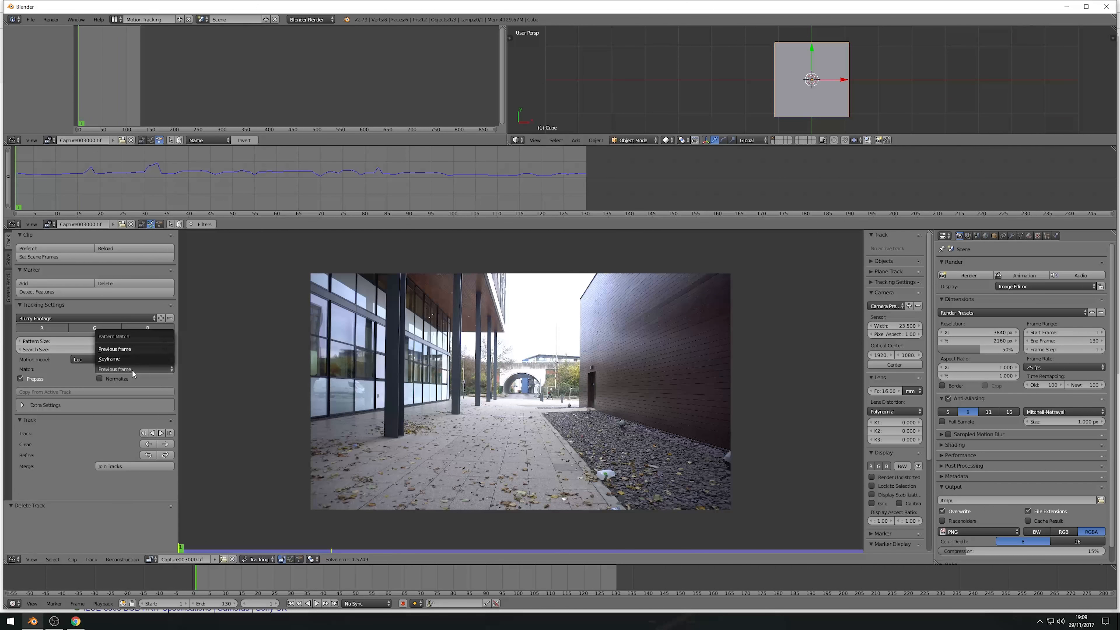
{"action": "left_click", "coordinate": [128, 349]}
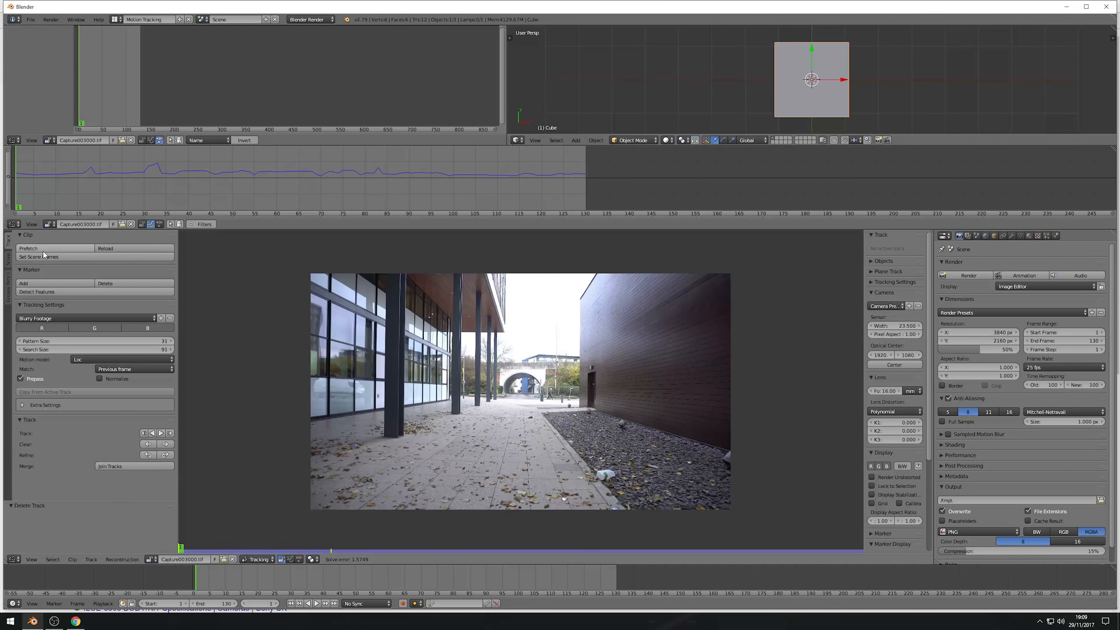
- Detect features in the first frame, track them forward through the whole clip, and return to frame 1
{"action": "left_click", "coordinate": [56, 290]}
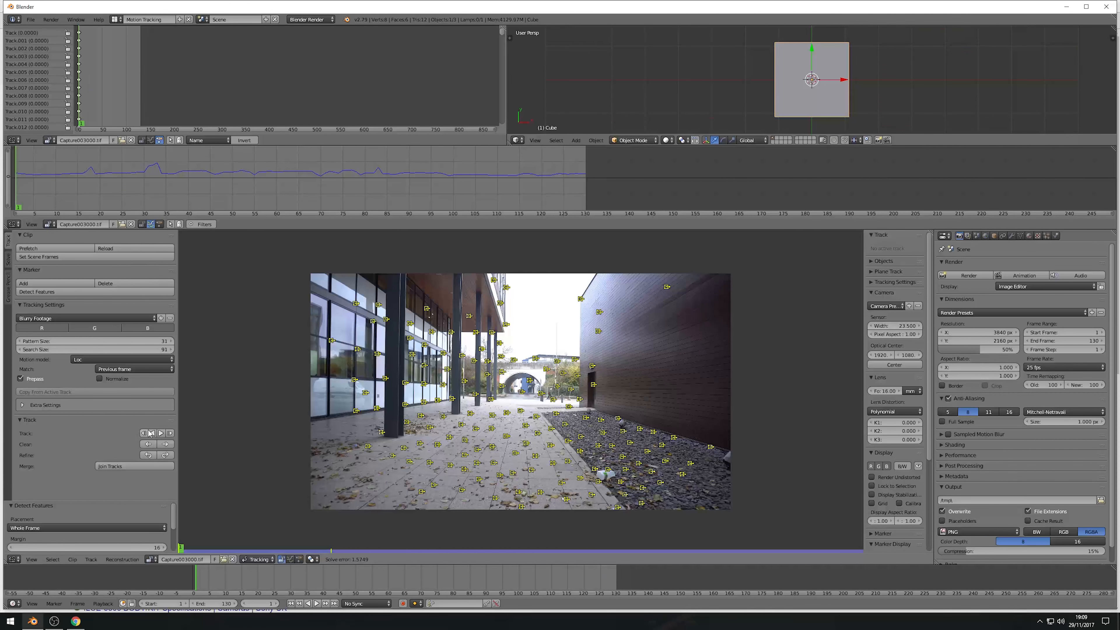
{"action": "left_click", "coordinate": [161, 433]}
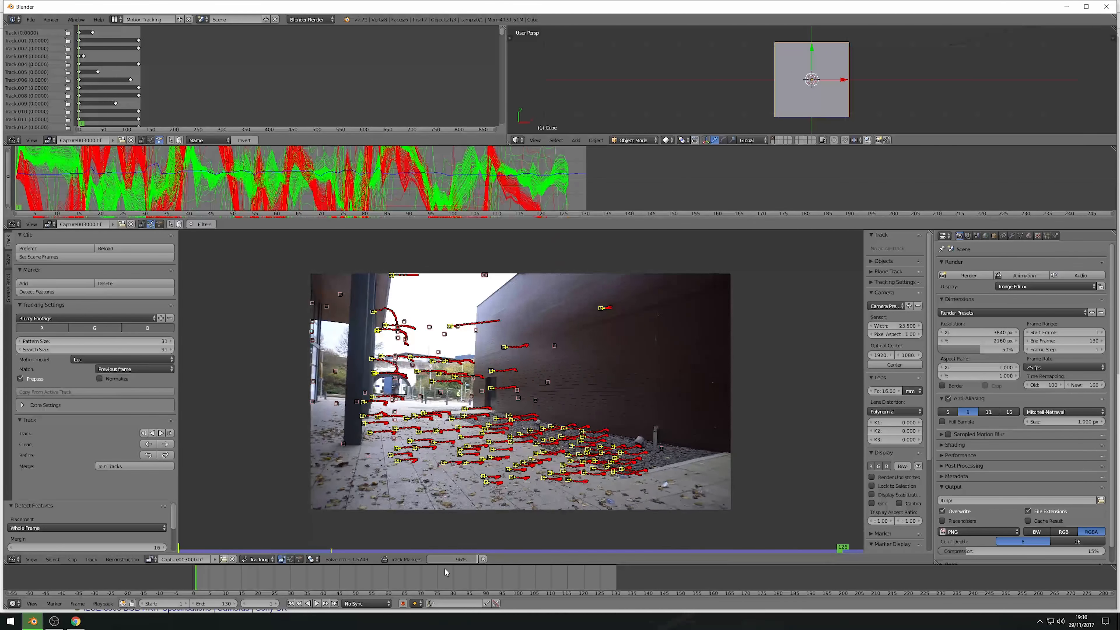
{"action": "left_click_drag", "start_coordinate": [349, 587], "coordinate": [194, 588]}
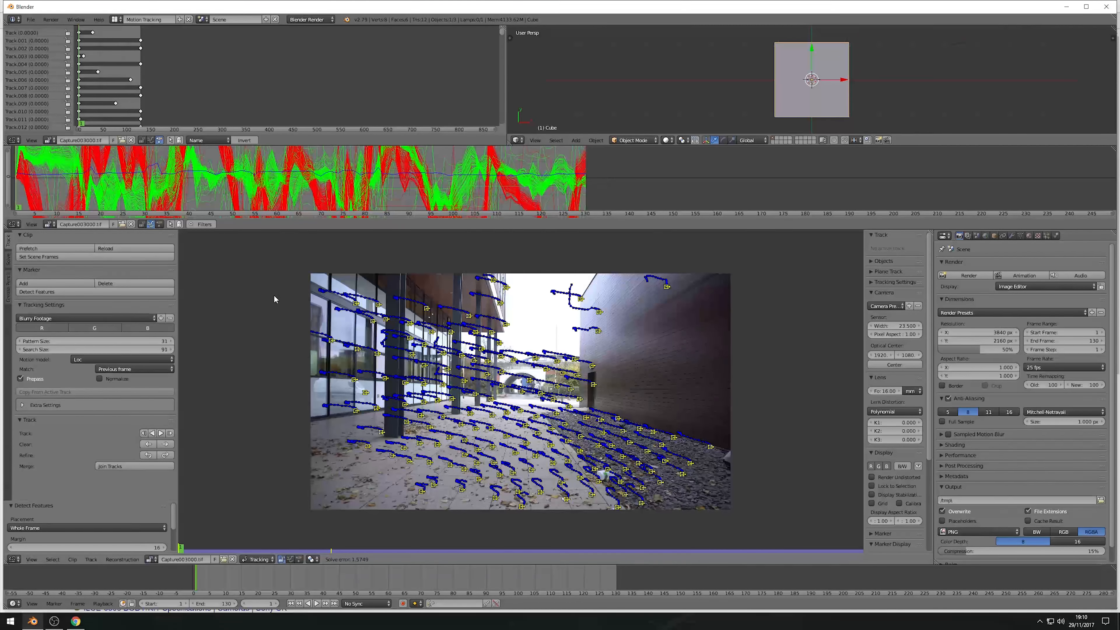
- Delete the newly tracked markers on the buildings and sky, keeping only those on the ground
{"action": "key", "text": "b"}
{"action": "left_click_drag", "start_coordinate": [272, 238], "coordinate": [280, 270]}
{"action": "key", "text": "a"}
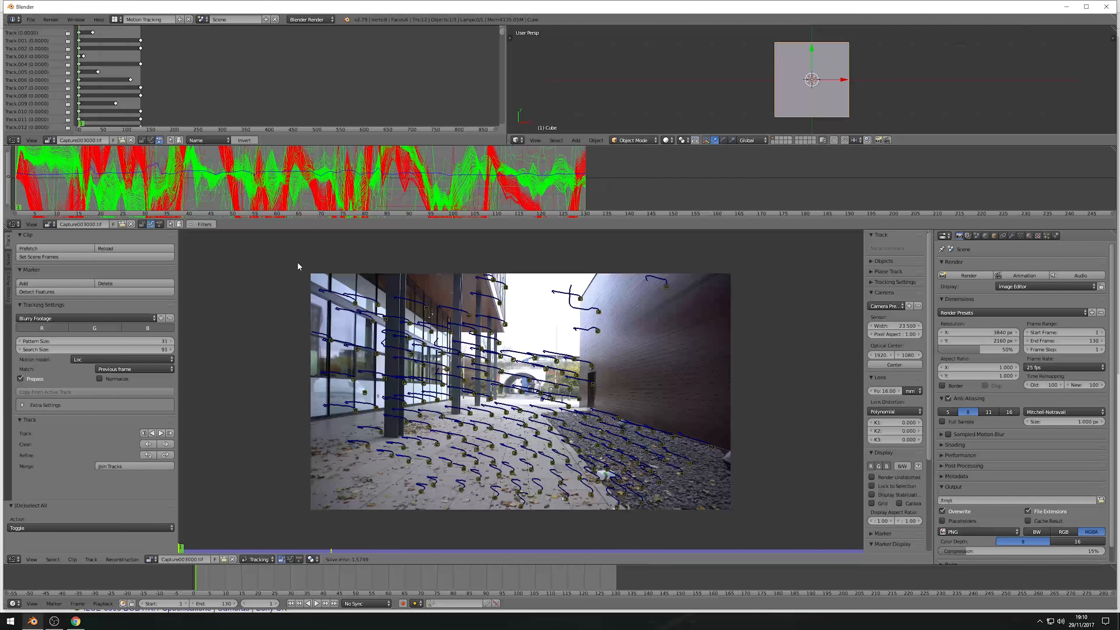
{"action": "key", "text": "b"}
{"action": "left_click_drag", "start_coordinate": [288, 240], "coordinate": [776, 403]}
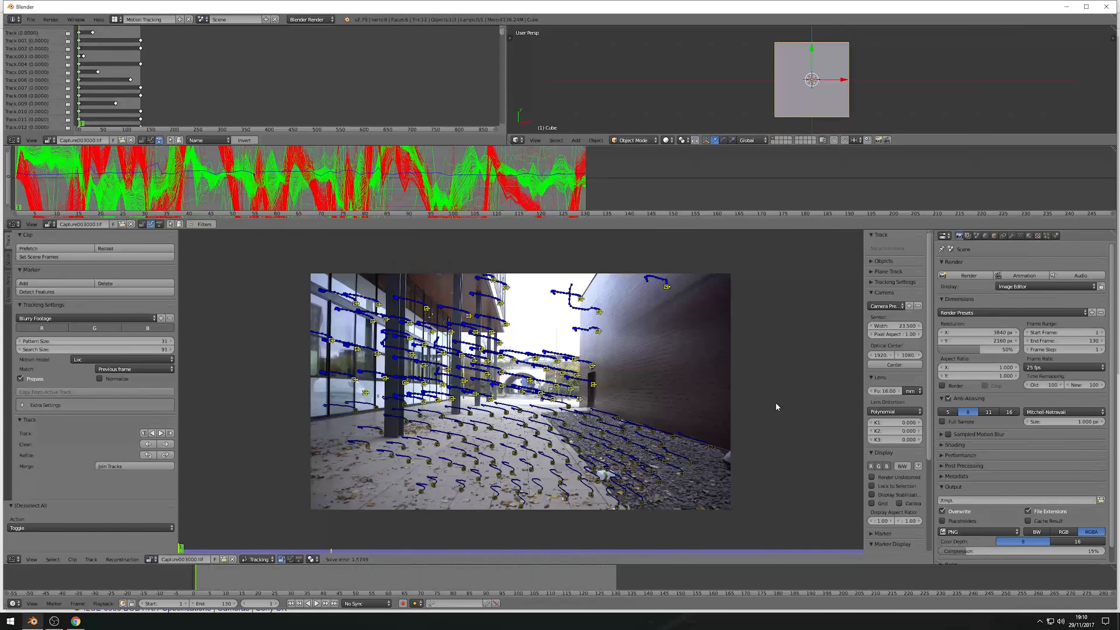
{"action": "key", "text": "Delete"}
{"action": "left_click", "coordinate": [725, 392]}
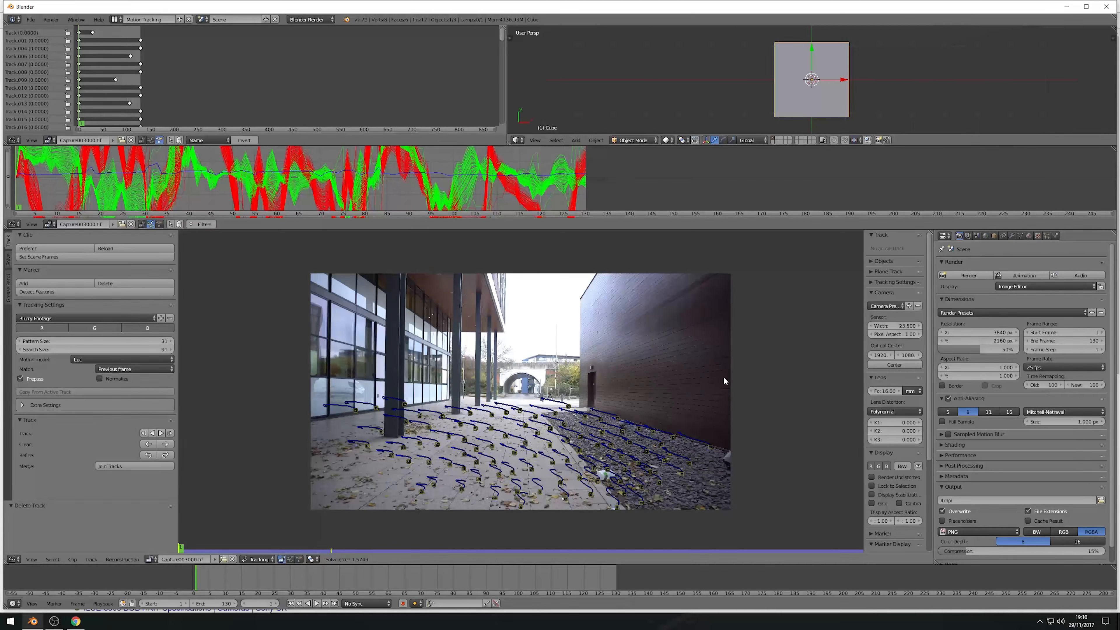
- Select all the new ground tracks and run the camera motion solve again
{"action": "key", "text": "a"}
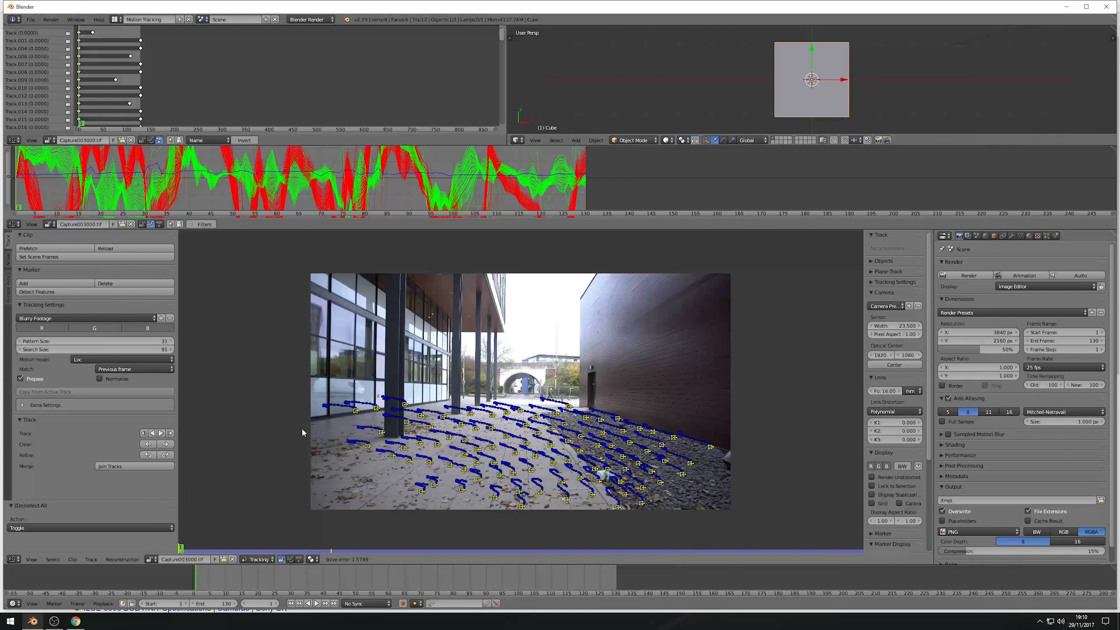
{"action": "left_click", "coordinate": [9, 260]}
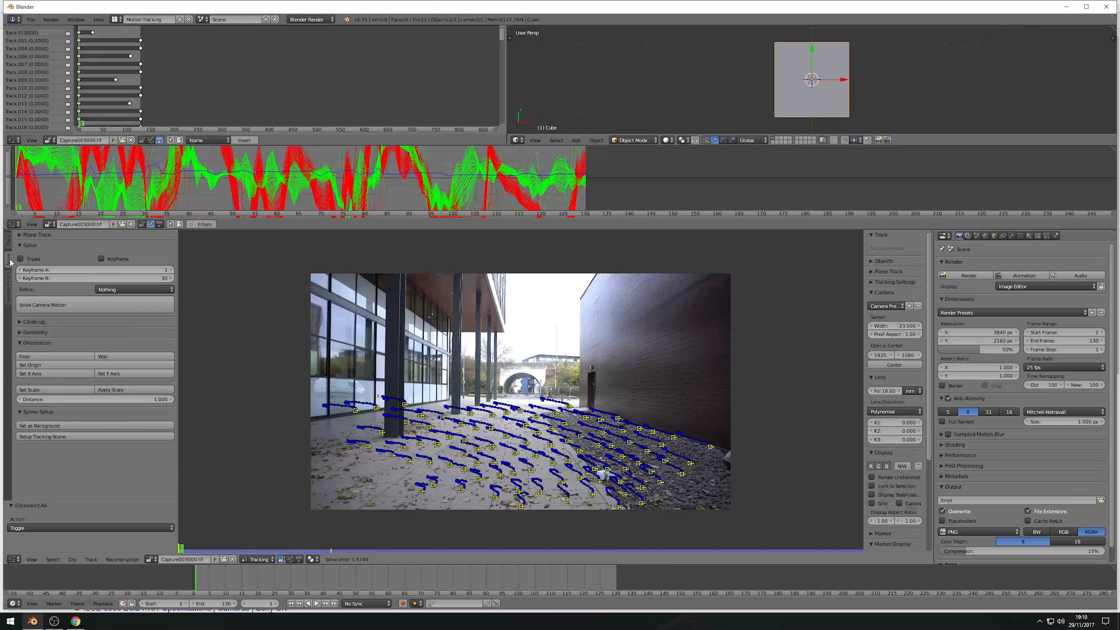
{"action": "left_click", "coordinate": [95, 308]}
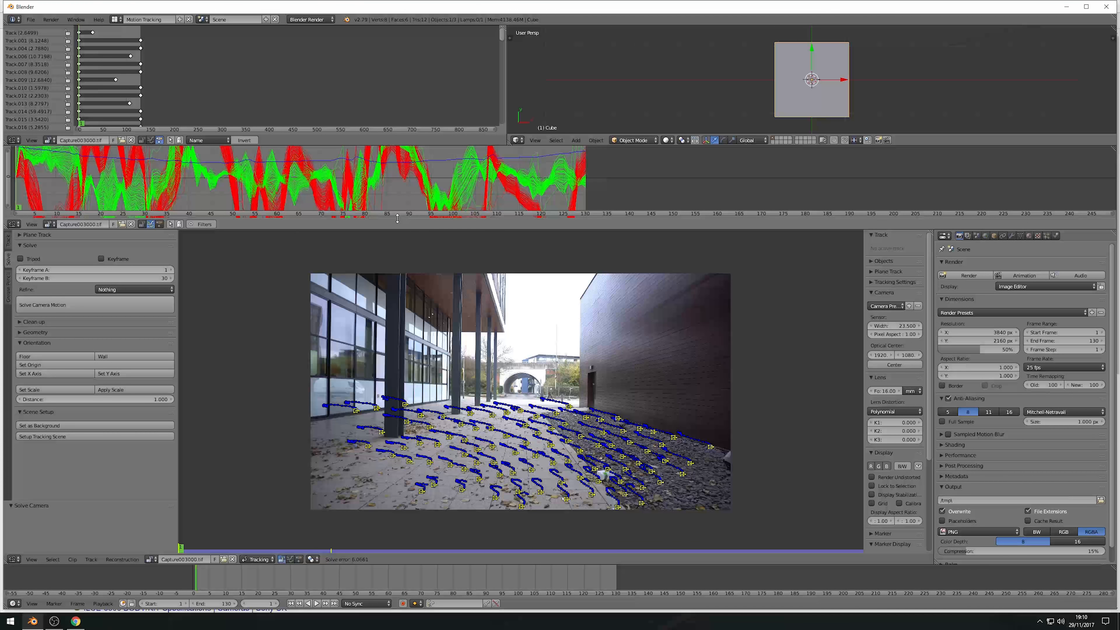
- Make the track graph area taller and show the lower part of the motion curves for inspection
{"action": "left_click_drag", "start_coordinate": [400, 220], "coordinate": [403, 317]}
{"action": "left_click_drag", "start_coordinate": [414, 238], "coordinate": [441, 305]}
{"action": "scroll", "coordinate": [546, 237], "scroll_direction": "down", "scroll_amount": 3}
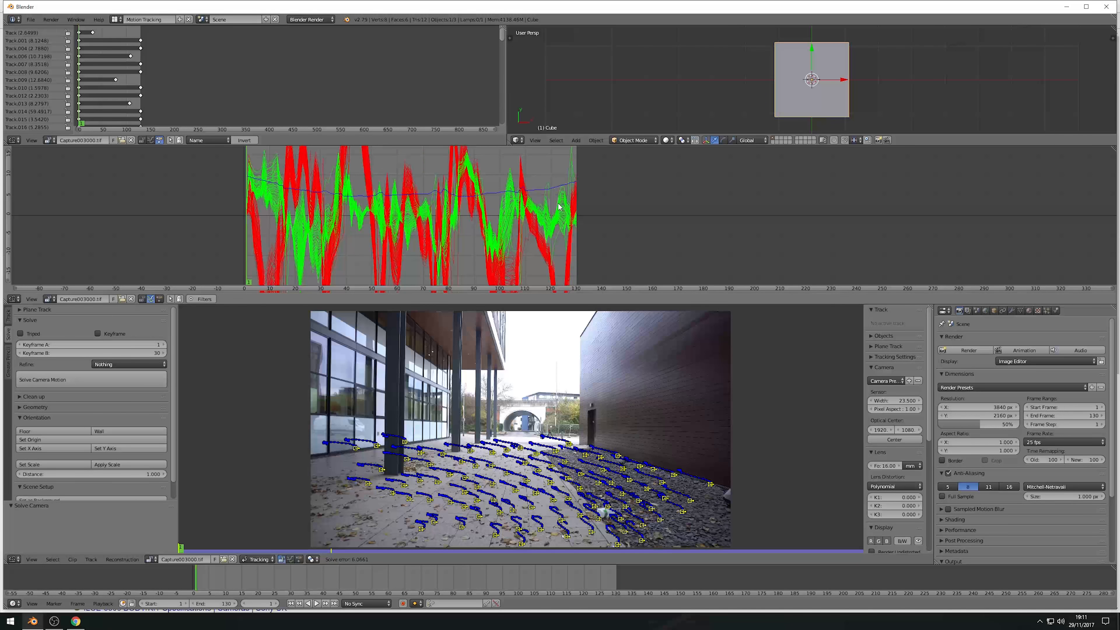
{"action": "scroll", "coordinate": [498, 238], "scroll_direction": "down", "scroll_amount": 3}
{"action": "scroll", "coordinate": [485, 245], "scroll_direction": "up", "scroll_amount": 4}
{"action": "scroll", "coordinate": [478, 243], "scroll_direction": "up", "scroll_amount": 5}
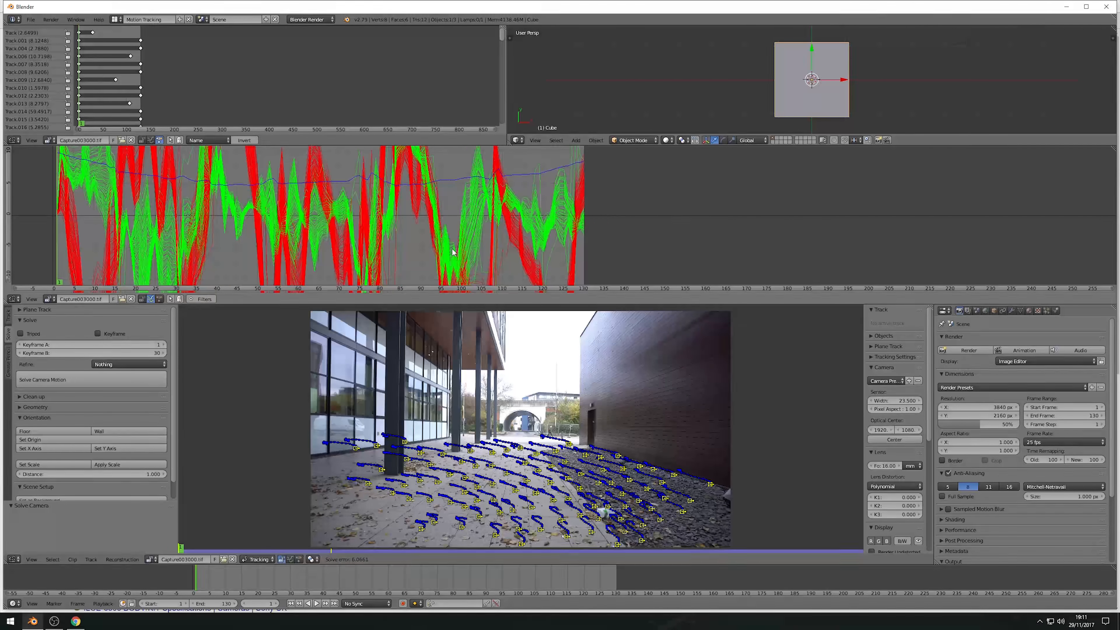
{"action": "middle_click_drag", "start_coordinate": [401, 249], "coordinate": [443, 184]}
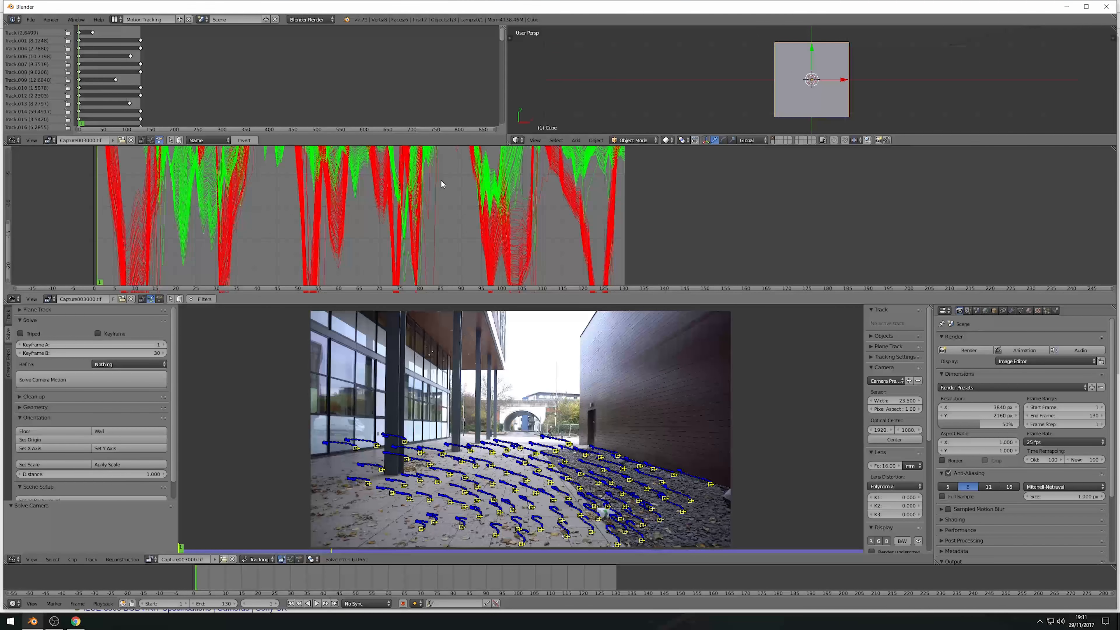
- Select and delete the two stray track curves that plunge between frames 80 and 85 in the graph
{"action": "right_click", "coordinate": [433, 236]}
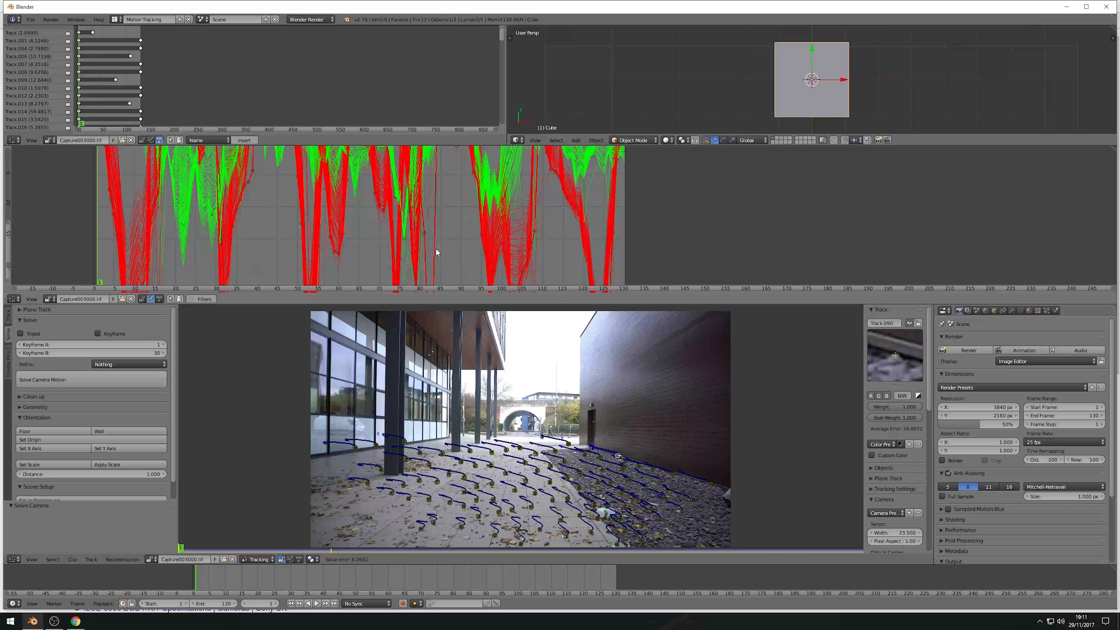
{"action": "right_click", "coordinate": [337, 266]}
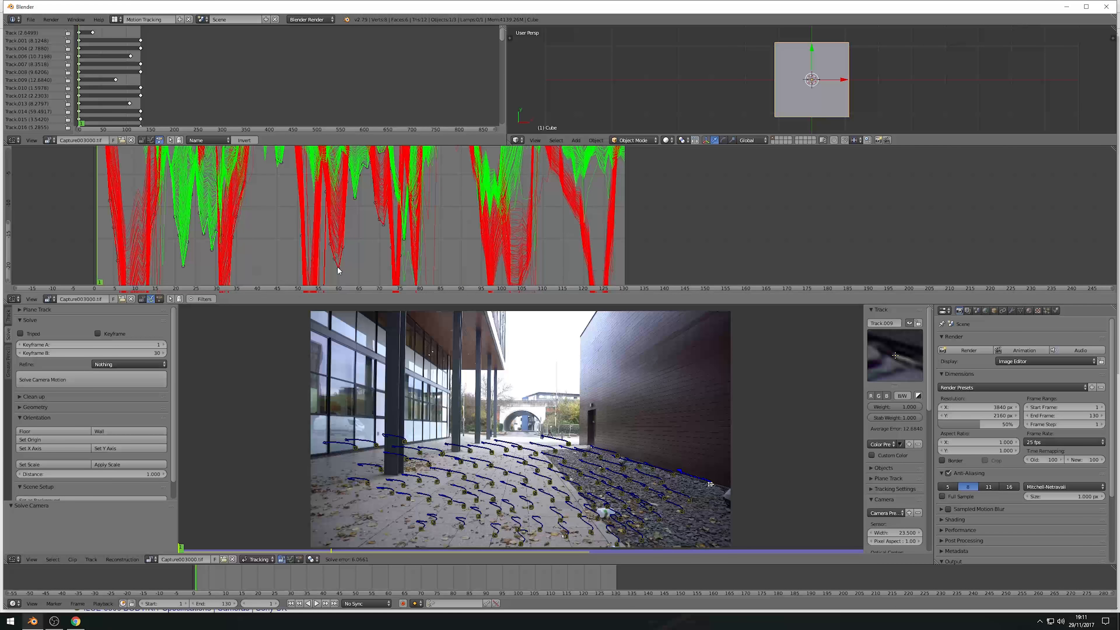
{"action": "right_click", "coordinate": [433, 262]}
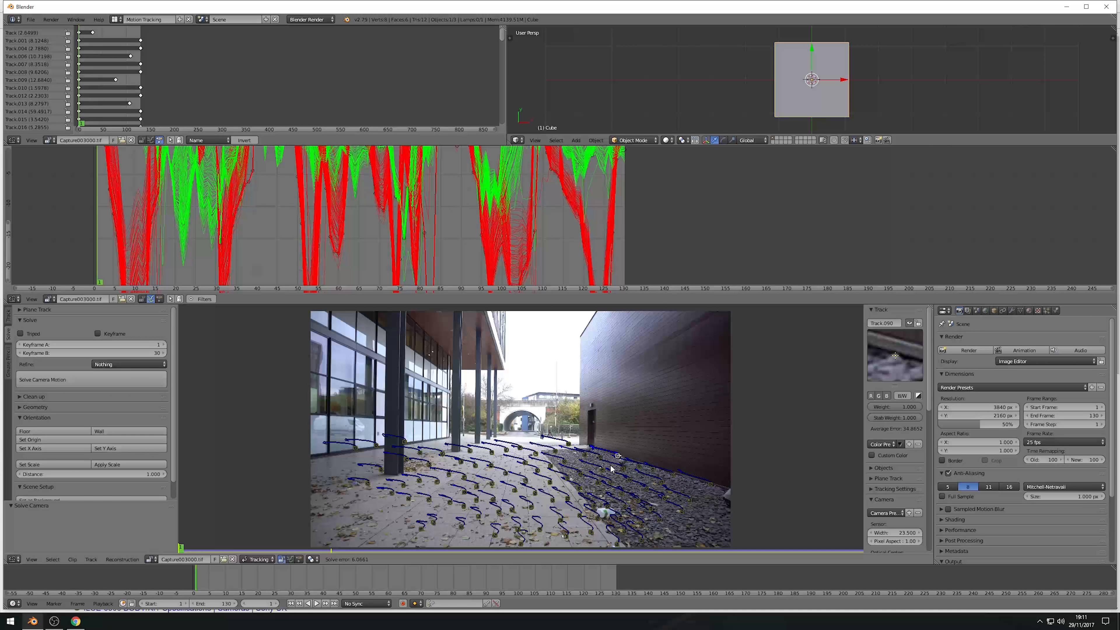
{"action": "key", "text": "x"}
{"action": "left_click", "coordinate": [446, 249]}
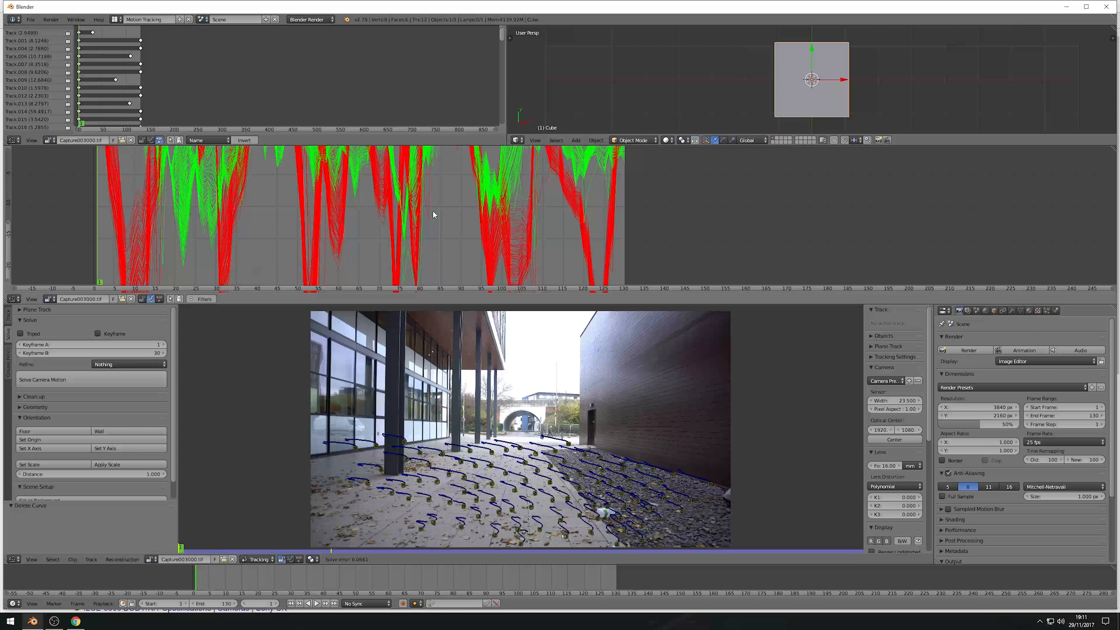
{"action": "right_click", "coordinate": [427, 201]}
{"action": "key", "text": "x"}
{"action": "left_click", "coordinate": [427, 202]}
- Delete three more outlying track curves between frames 50 and 60 in the graph
{"action": "right_click", "coordinate": [324, 266]}
{"action": "key", "text": "x"}
{"action": "left_click", "coordinate": [324, 265]}
{"action": "right_click", "coordinate": [307, 243]}
{"action": "key", "text": "x"}
{"action": "left_click", "coordinate": [308, 242]}
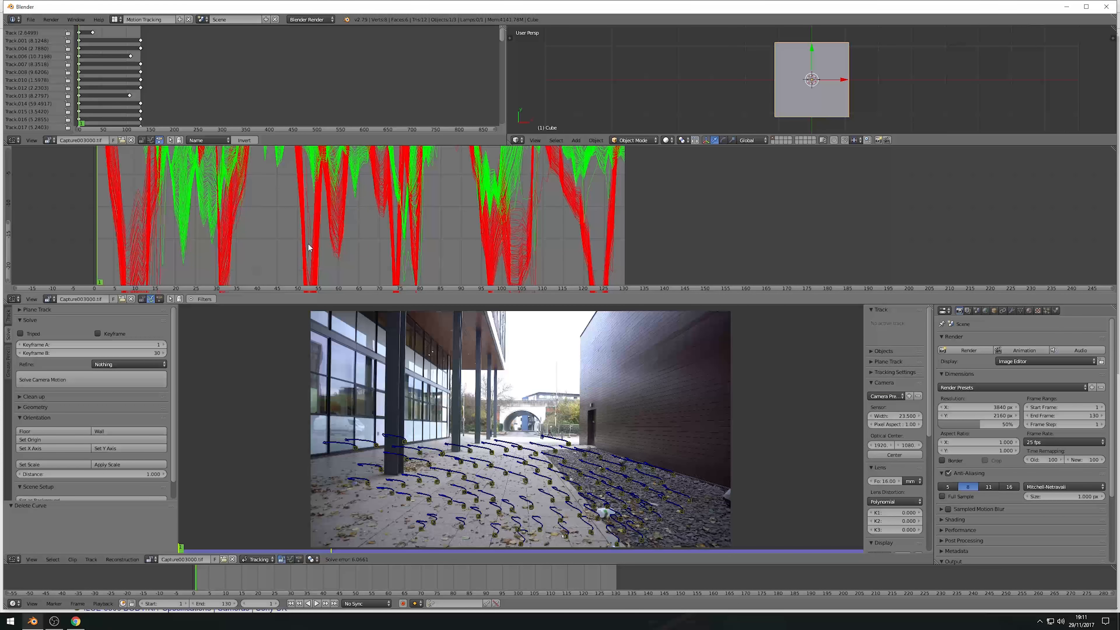
{"action": "right_click", "coordinate": [307, 232]}
{"action": "key", "text": "x"}
{"action": "left_click", "coordinate": [308, 231]}
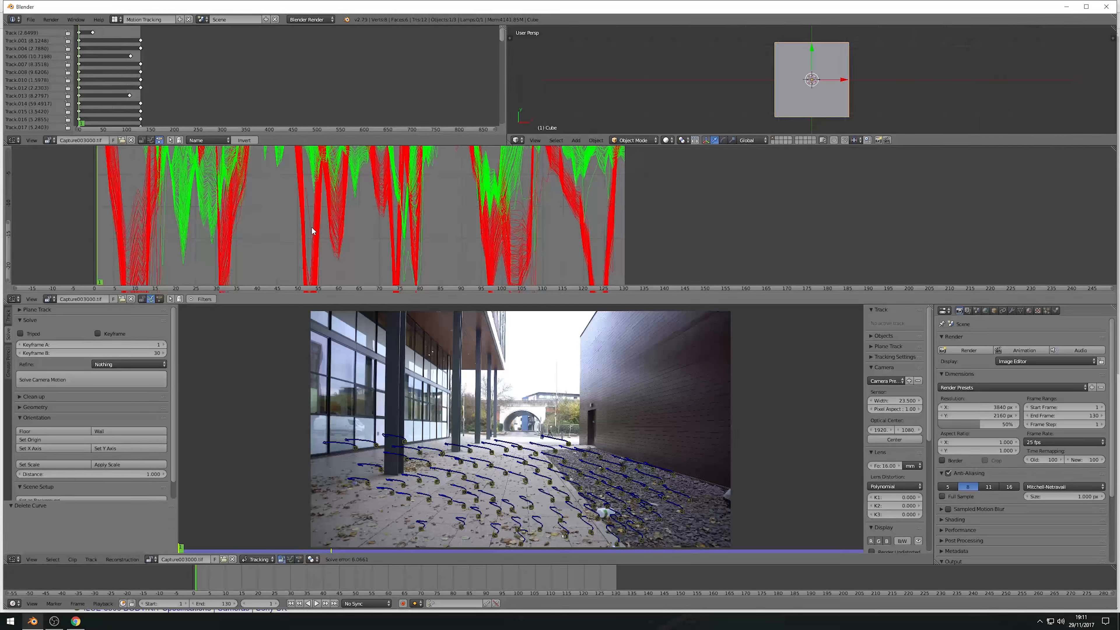
- Delete the stray track curve near frame 52 and two more near frame 35 in the graph
{"action": "right_click", "coordinate": [311, 227]}
{"action": "key", "text": "x"}
{"action": "left_click", "coordinate": [311, 227]}
{"action": "right_click", "coordinate": [242, 214]}
{"action": "key", "text": "x"}
{"action": "left_click", "coordinate": [242, 215]}
{"action": "right_click", "coordinate": [239, 208]}
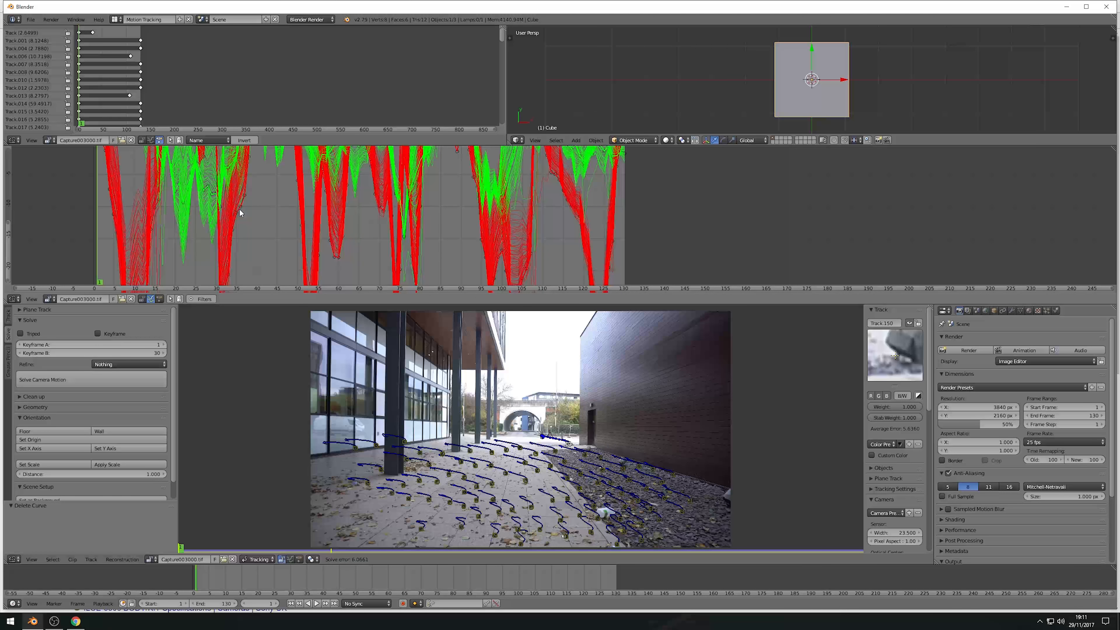
{"action": "key", "text": "x"}
{"action": "left_click", "coordinate": [238, 210]}
- Delete three outlying track curves between frames 15 and 18 in the graph
{"action": "right_click", "coordinate": [164, 236]}
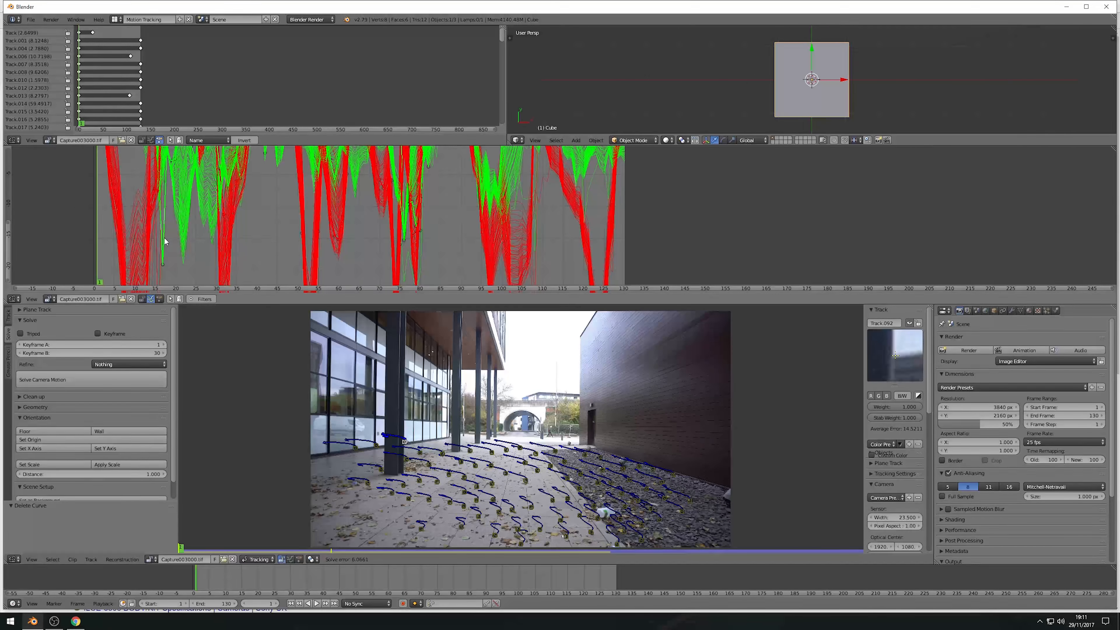
{"action": "key", "text": "x"}
{"action": "left_click", "coordinate": [163, 237]}
{"action": "right_click", "coordinate": [159, 237]}
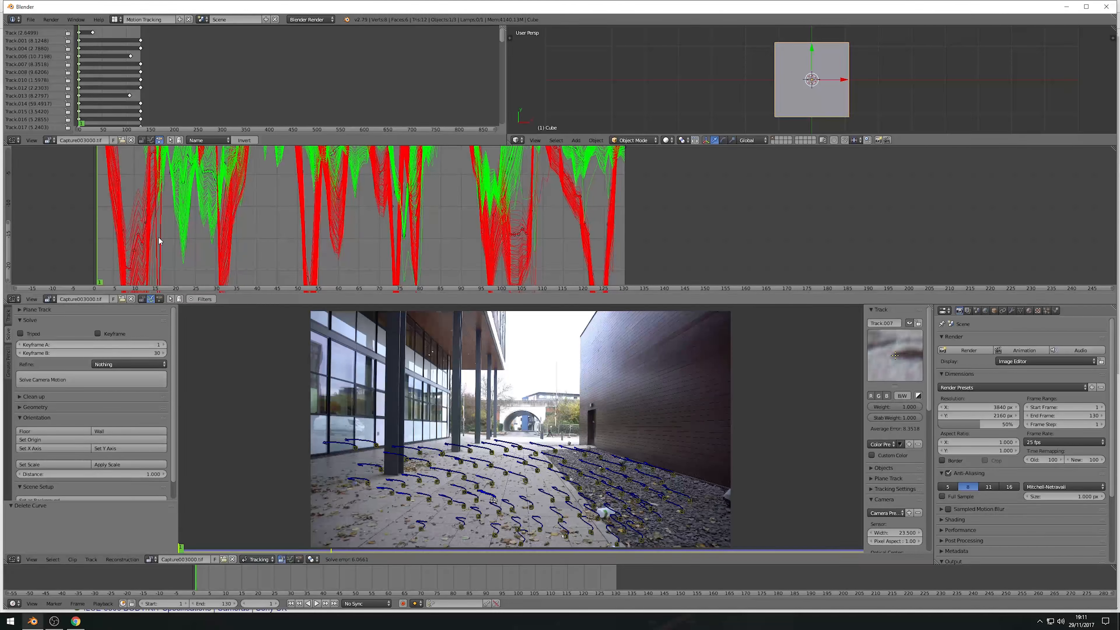
{"action": "key", "text": "x"}
{"action": "left_click", "coordinate": [159, 236]}
{"action": "right_click", "coordinate": [158, 237]}
{"action": "key", "text": "x"}
{"action": "left_click", "coordinate": [158, 237]}
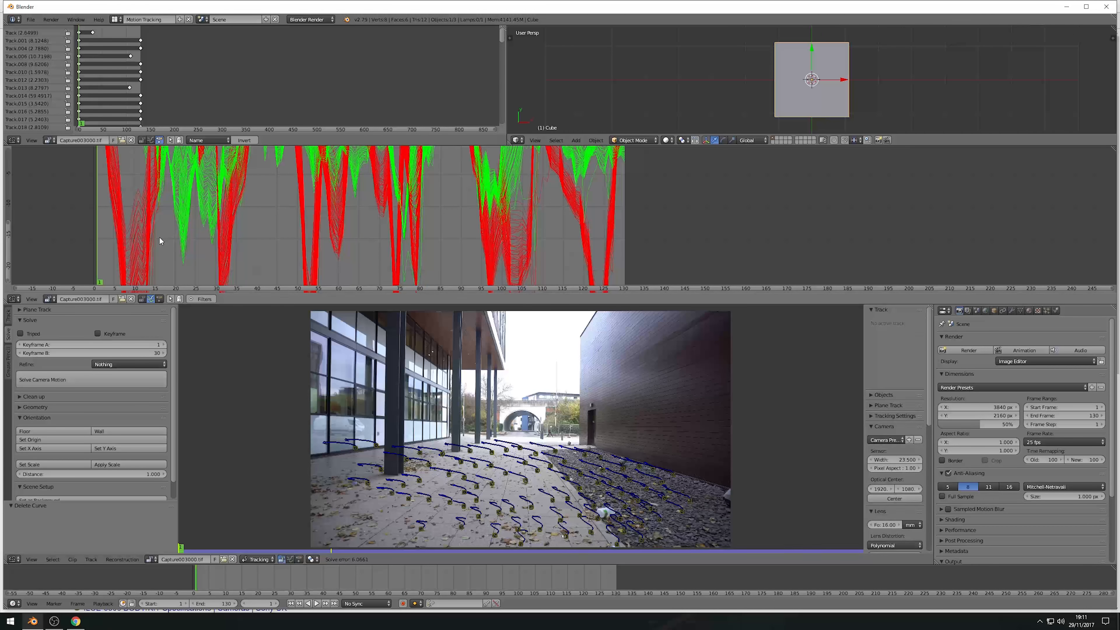
- Delete the outlying track curve near frame 77 in the graph
{"action": "scroll", "coordinate": [353, 240], "scroll_direction": "down", "scroll_amount": 2}
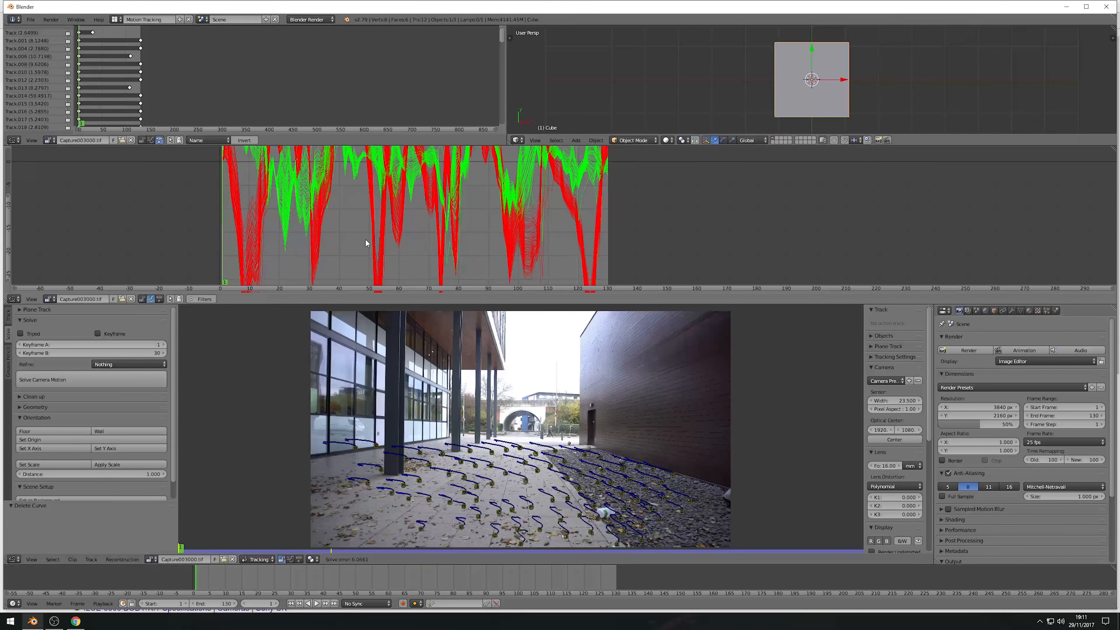
{"action": "right_click", "coordinate": [448, 250]}
{"action": "key", "text": "x"}
{"action": "left_click", "coordinate": [449, 250]}
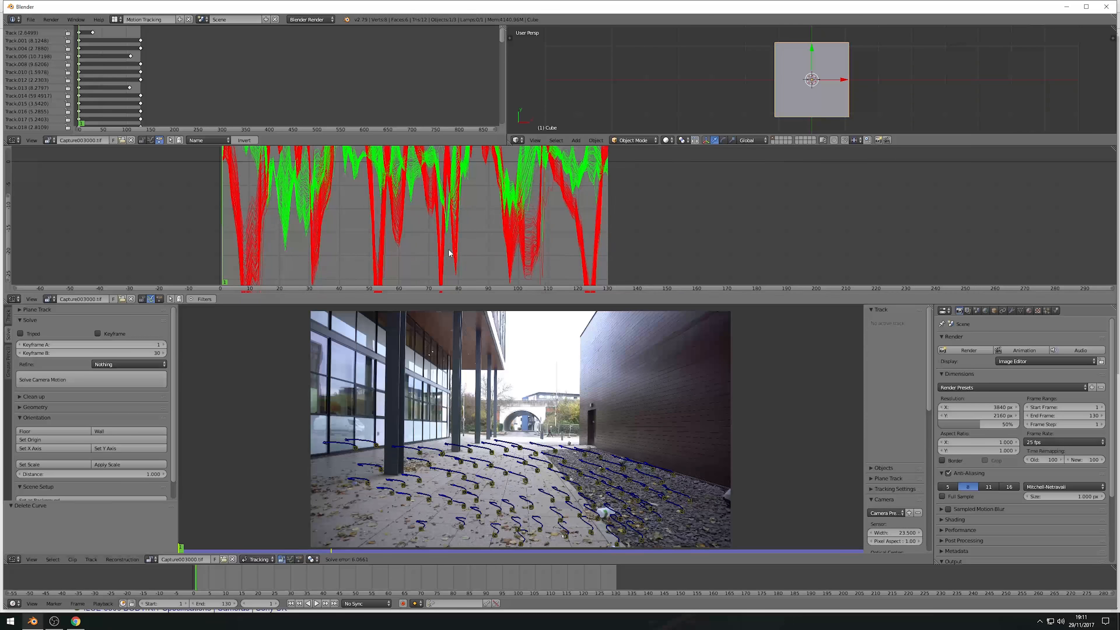
- Delete four outlying track curves around frames 105 to 110 in the graph
{"action": "scroll", "coordinate": [485, 244], "scroll_direction": "down", "scroll_amount": 2}
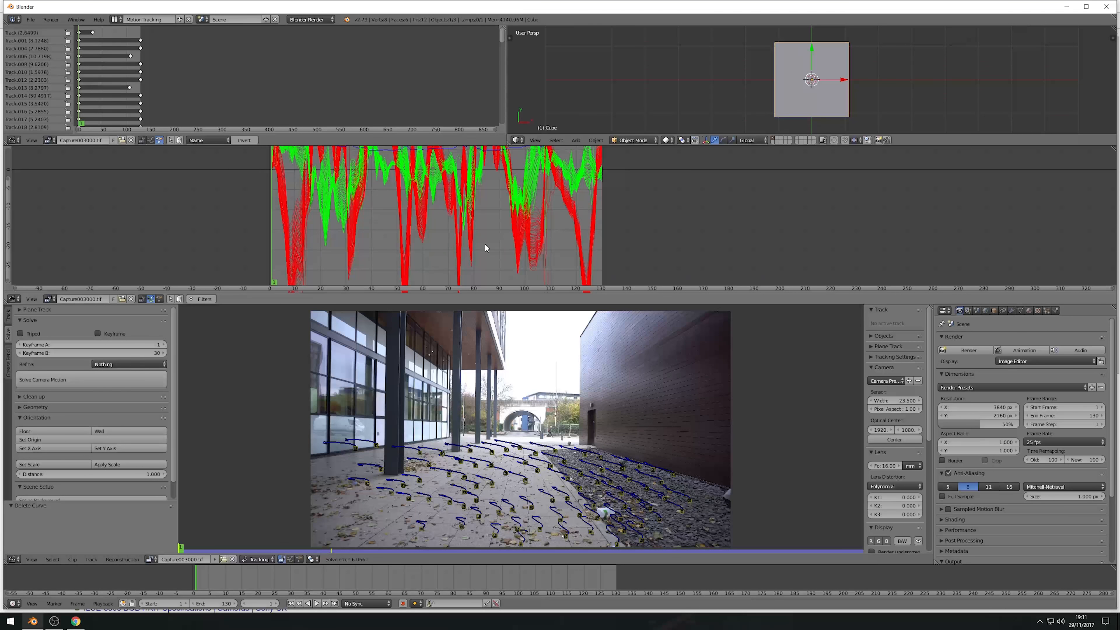
{"action": "right_click", "coordinate": [548, 274]}
{"action": "key", "text": "x"}
{"action": "left_click", "coordinate": [545, 269]}
{"action": "right_click", "coordinate": [545, 265]}
{"action": "key", "text": "x"}
{"action": "left_click", "coordinate": [545, 264]}
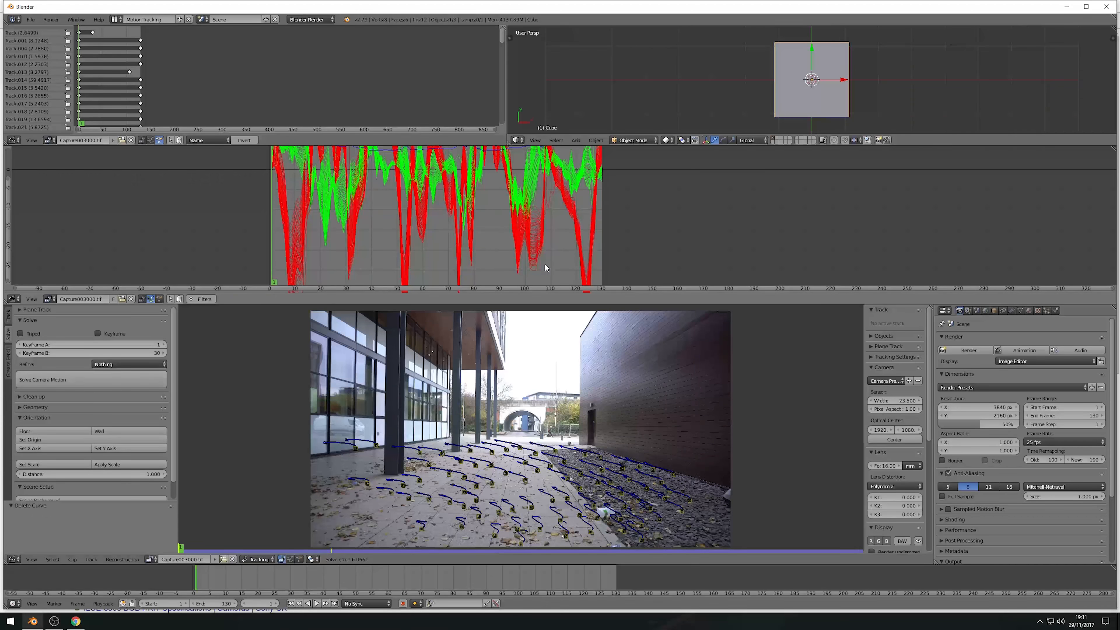
{"action": "right_click", "coordinate": [548, 196]}
{"action": "key", "text": "x"}
{"action": "left_click", "coordinate": [548, 195]}
{"action": "right_click", "coordinate": [548, 201]}
{"action": "key", "text": "x"}
{"action": "left_click", "coordinate": [548, 200]}
- Delete three stray track curves near frame 13 and one more between frames 30 and 35 in the graph
{"action": "scroll", "coordinate": [507, 270], "scroll_direction": "down", "scroll_amount": 2}
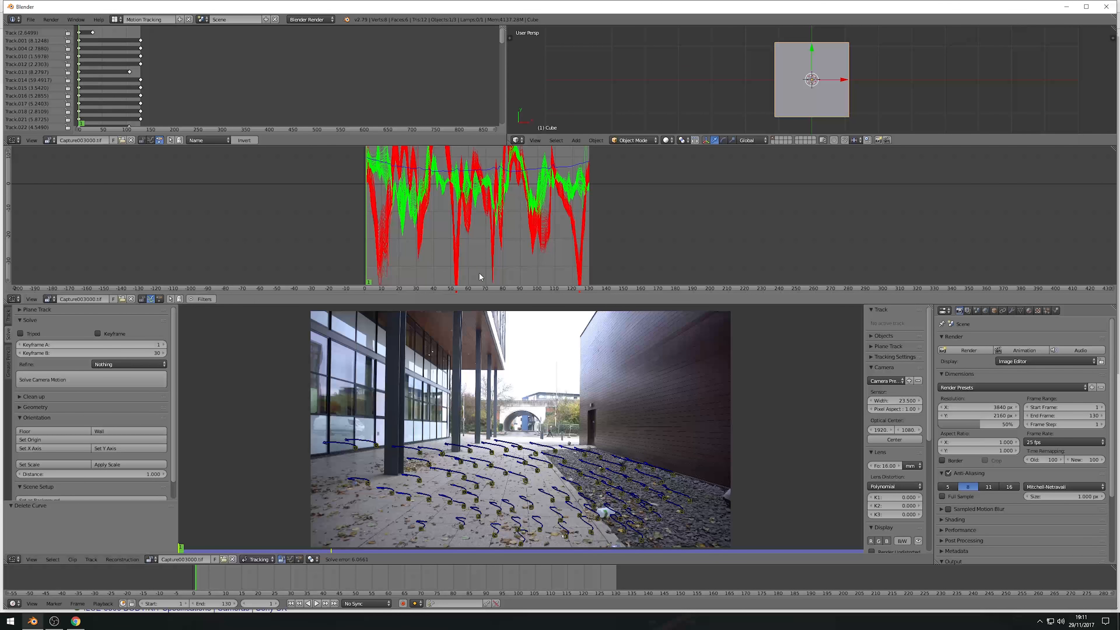
{"action": "right_click", "coordinate": [387, 277]}
{"action": "key", "text": "x"}
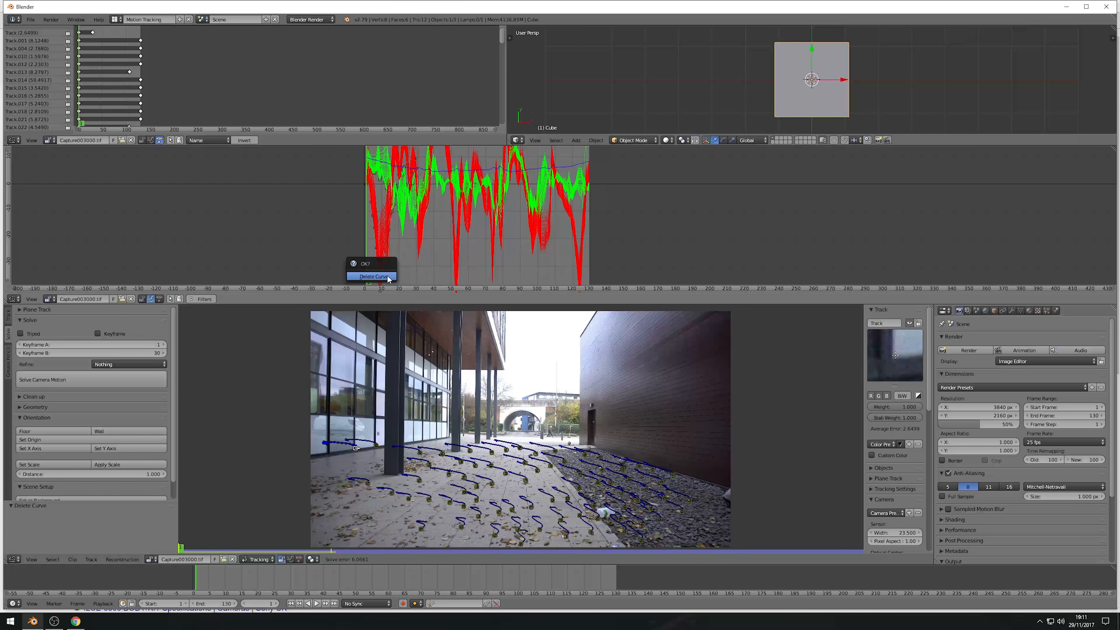
{"action": "left_click", "coordinate": [386, 275]}
{"action": "right_click", "coordinate": [386, 271]}
{"action": "key", "text": "x"}
{"action": "left_click", "coordinate": [389, 264]}
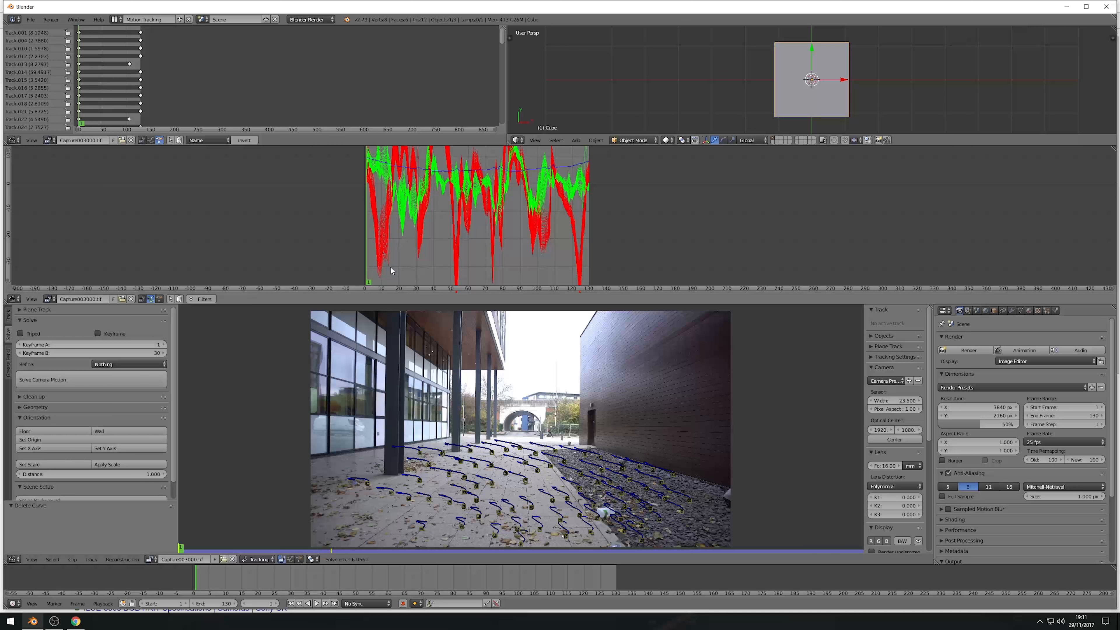
{"action": "right_click", "coordinate": [389, 265]}
{"action": "key", "text": "x"}
{"action": "left_click", "coordinate": [391, 265]}
{"action": "right_click", "coordinate": [418, 158]}
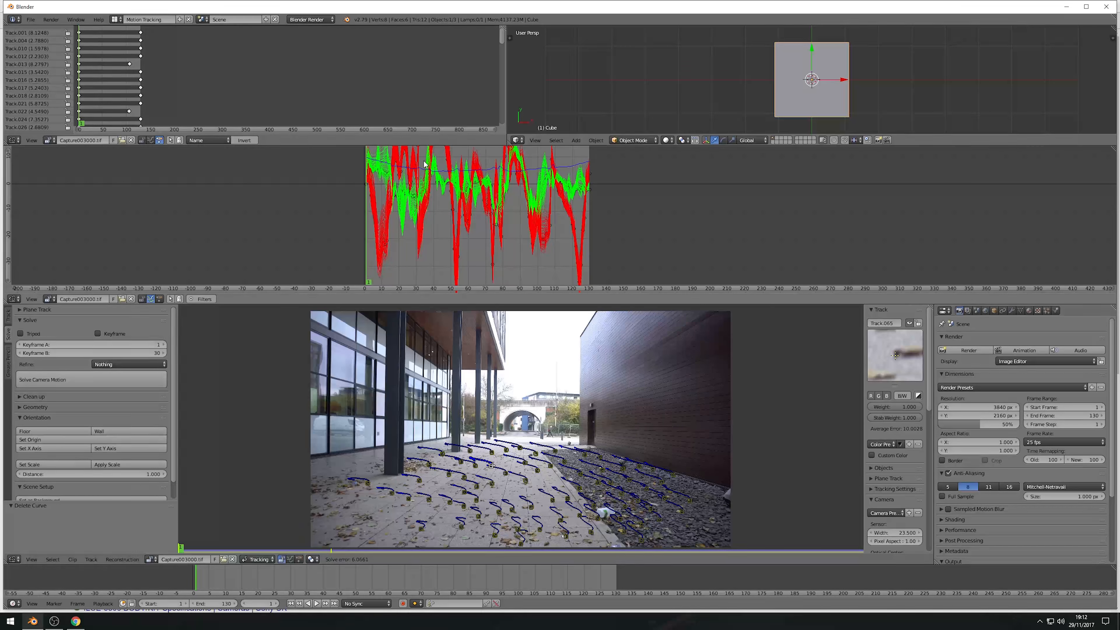
{"action": "key", "text": "x"}
{"action": "left_click", "coordinate": [425, 164]}
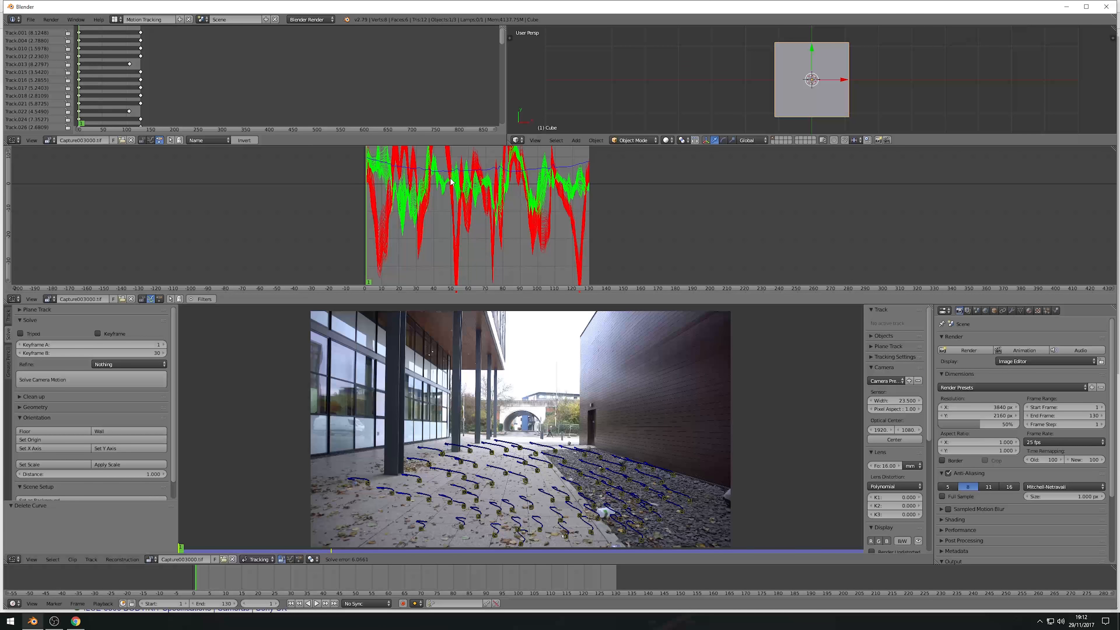
- Select all the remaining tracks, run the camera motion solve and play back the footage to check it
{"action": "key", "text": "a"}
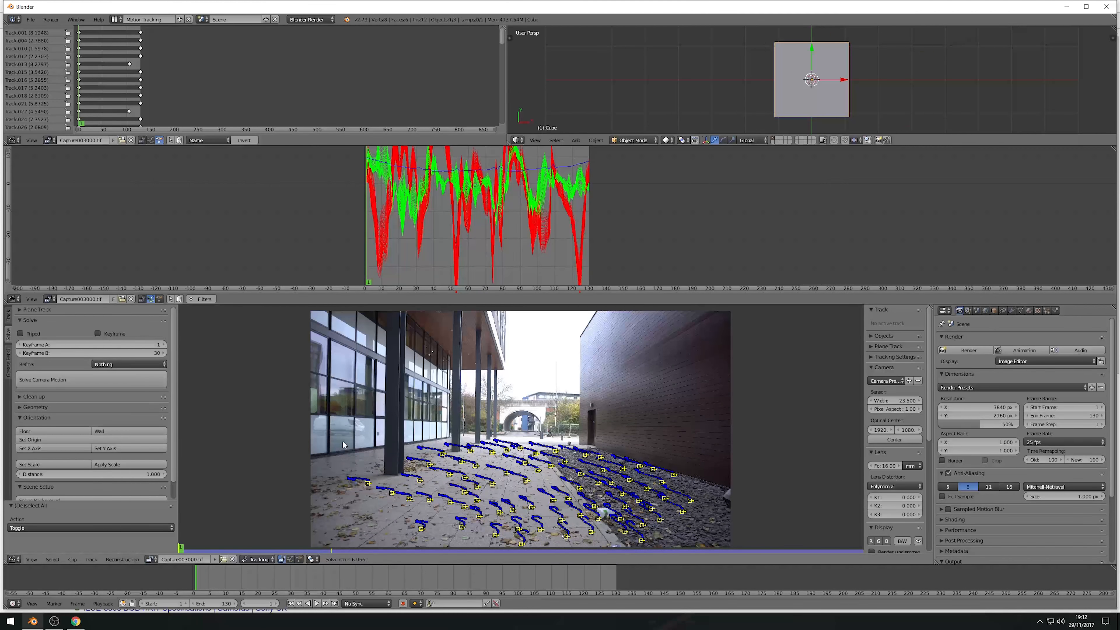
{"action": "left_click", "coordinate": [75, 380]}
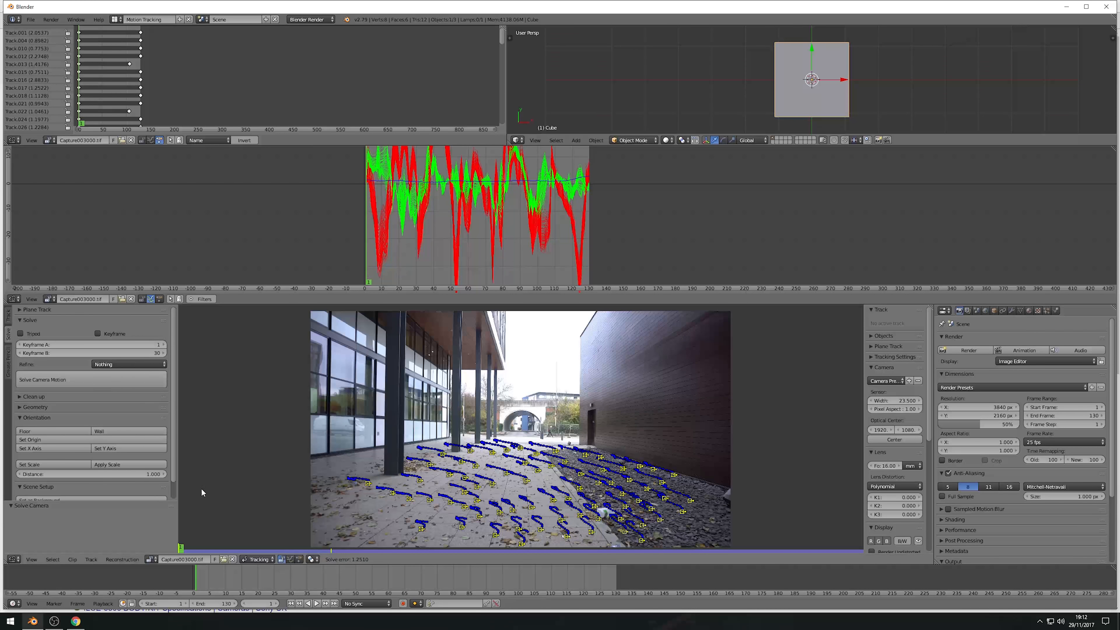
{"action": "key", "text": "alt+a"}
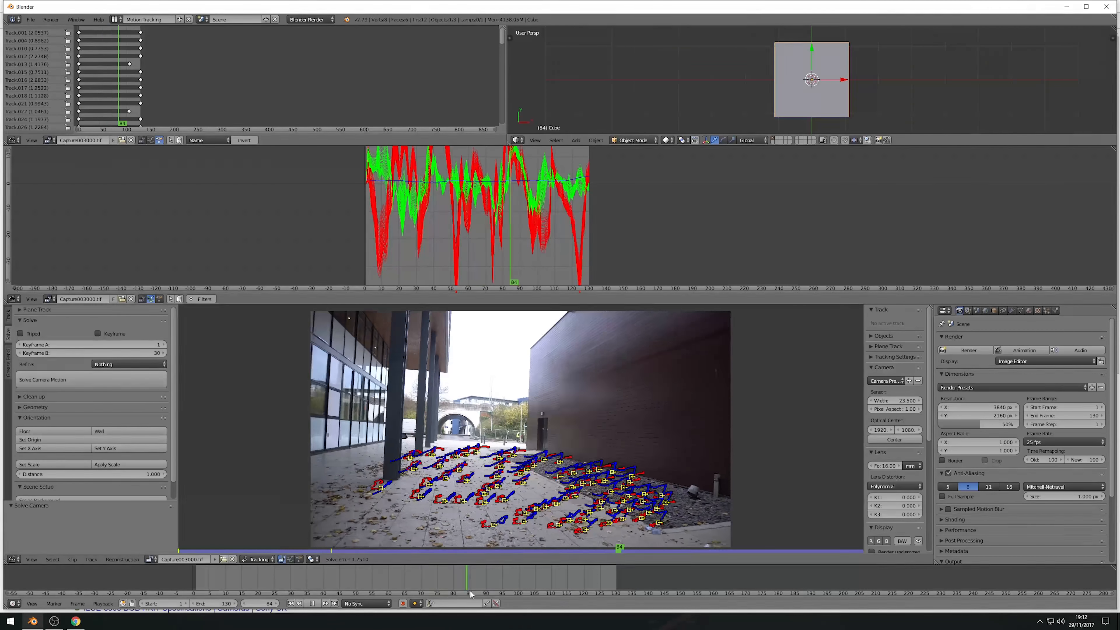
- Scrub the footage to choose solve keyframes, set Keyframe A to 30 and Keyframe B to 70, and solve the camera motion
{"action": "left_click", "coordinate": [289, 588]}
{"action": "left_click_drag", "start_coordinate": [289, 588], "coordinate": [421, 593]}
{"action": "left_click", "coordinate": [150, 346]}
{"action": "type", "text": "30"}
{"action": "key", "text": "Tab"}
{"action": "type", "text": "70"}
{"action": "key", "text": "Return"}
{"action": "left_click", "coordinate": [98, 376]}
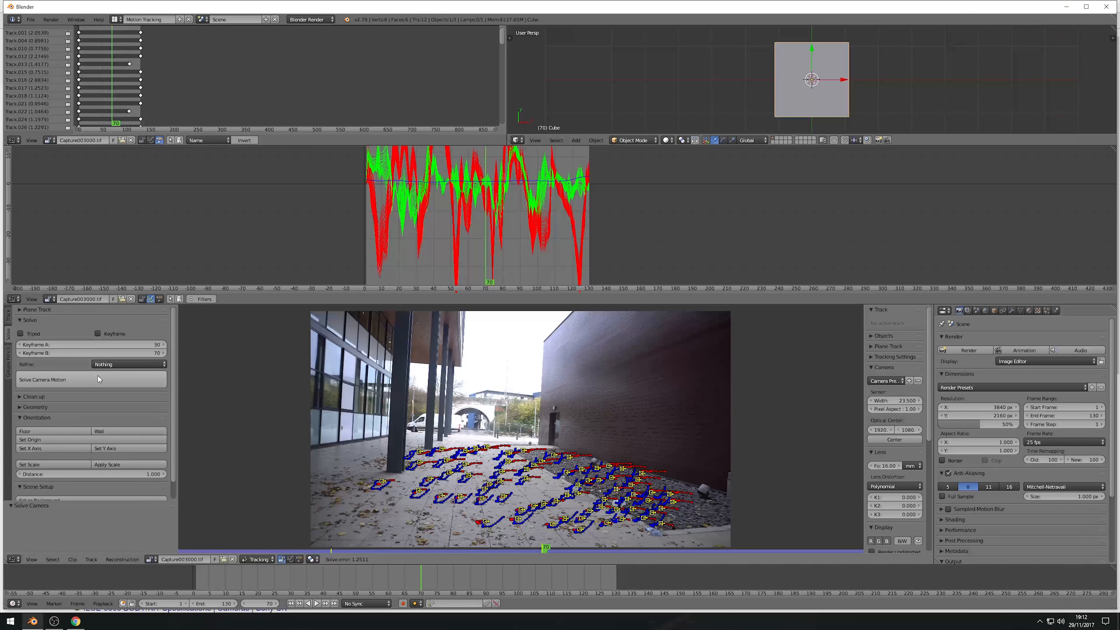
- Set the solver to refine the focal length and solve the camera motion again
{"action": "left_click", "coordinate": [124, 363]}
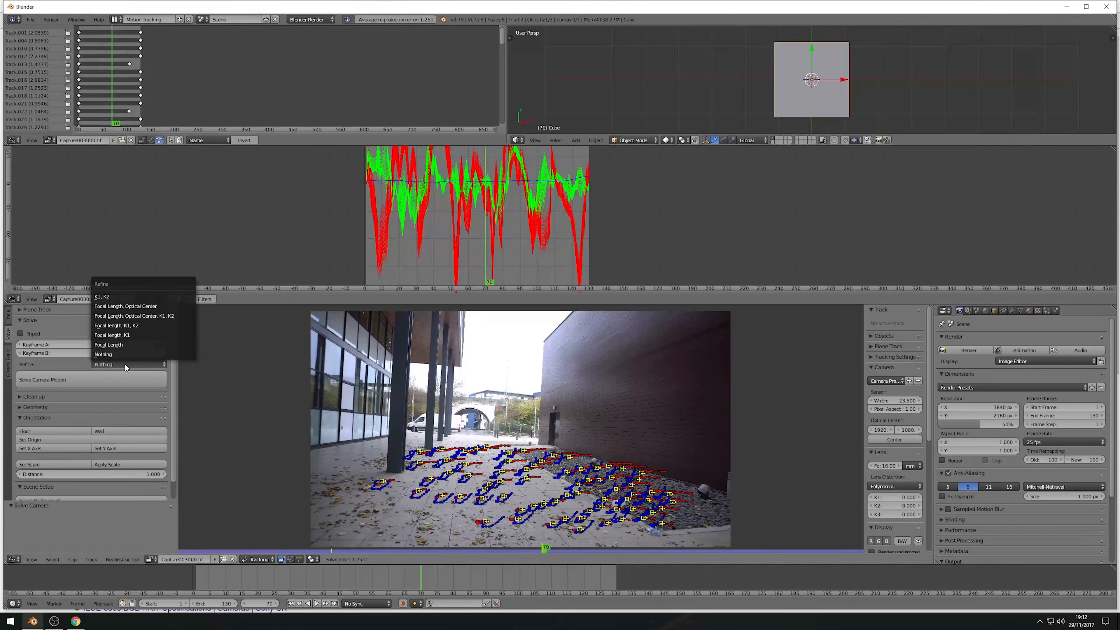
{"action": "left_click", "coordinate": [123, 345]}
{"action": "left_click", "coordinate": [124, 378]}
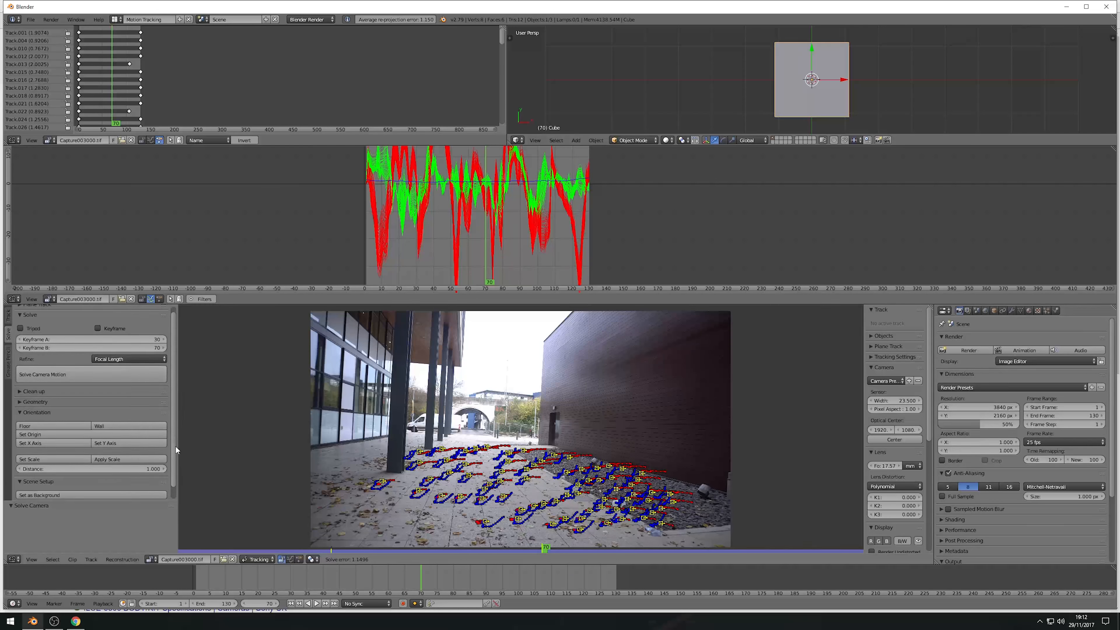
- Expand the clean-up settings and set the error threshold to 0.8
{"action": "scroll", "coordinate": [175, 446], "scroll_direction": "down", "scroll_amount": 2}
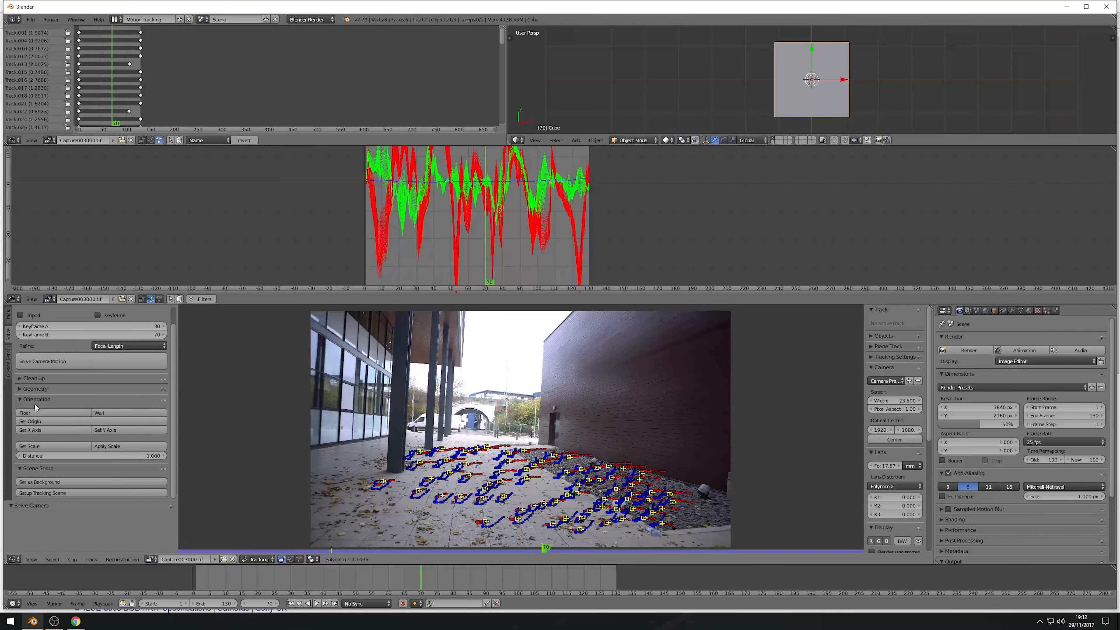
{"action": "left_click", "coordinate": [20, 379]}
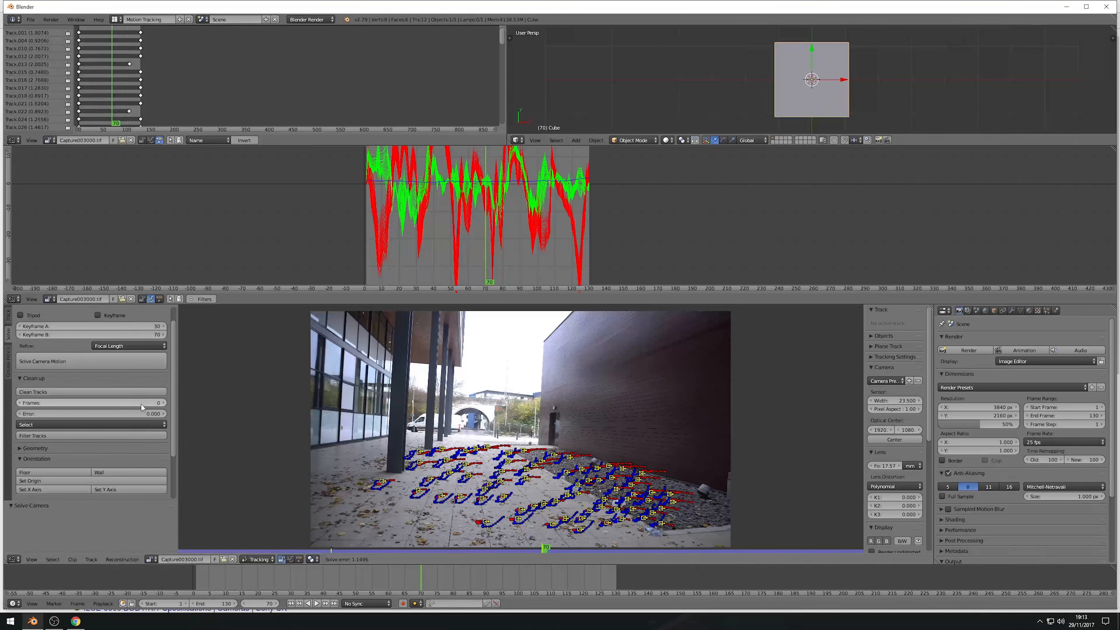
{"action": "left_click", "coordinate": [152, 414]}
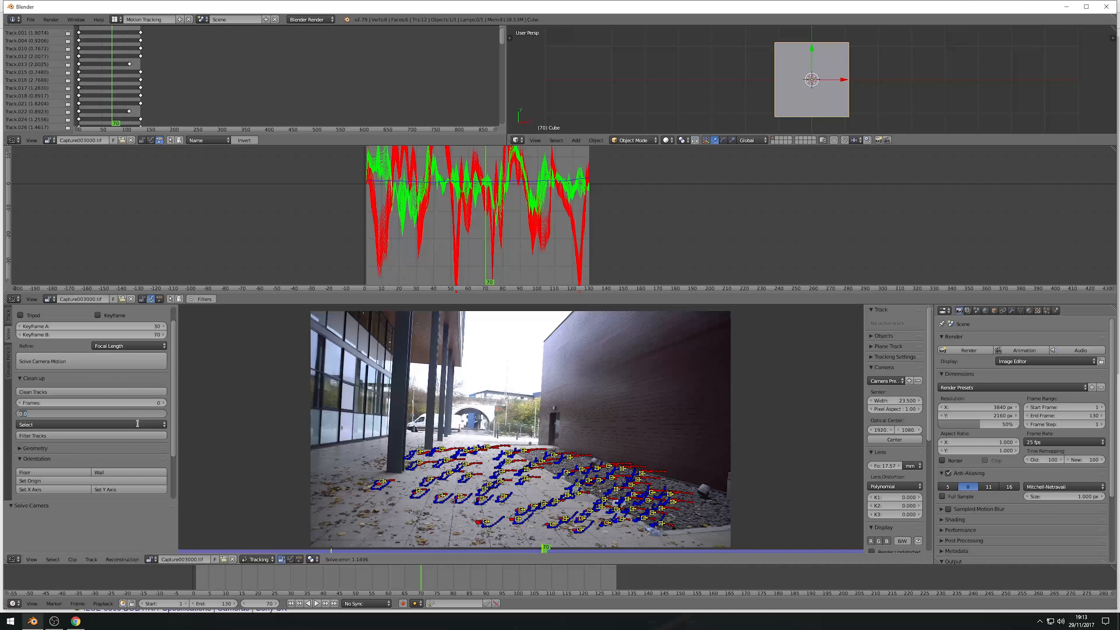
{"action": "key", "text": "BackSpace"}
{"action": "key", "text": "Return"}
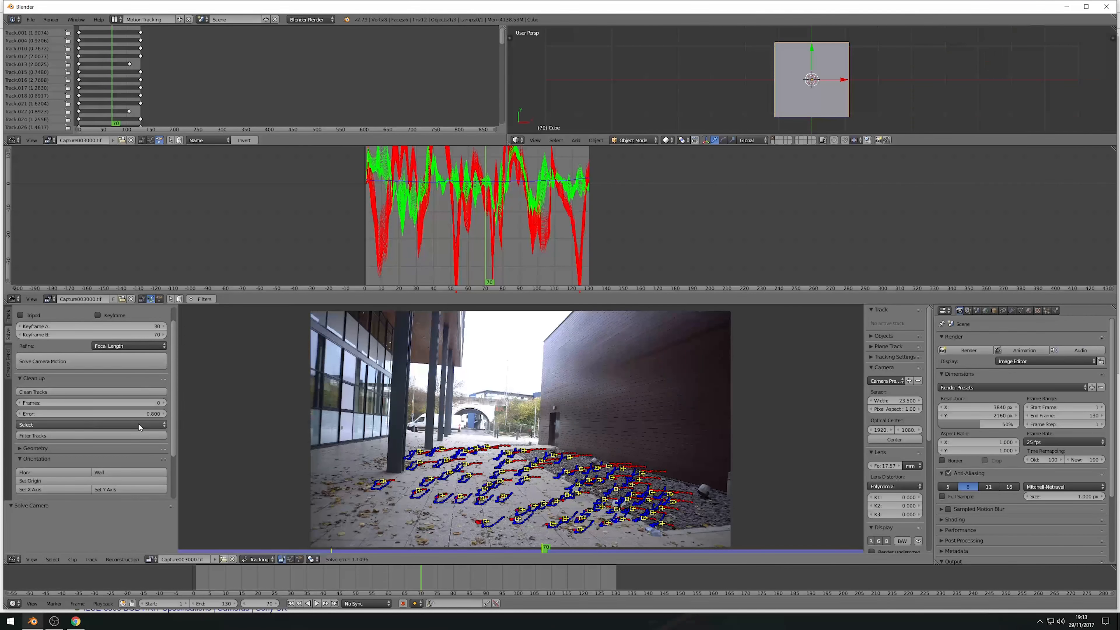
- Run Clean Tracks with everything deselected to pick the tracks above the error threshold, and delete them
{"action": "left_click", "coordinate": [67, 390]}
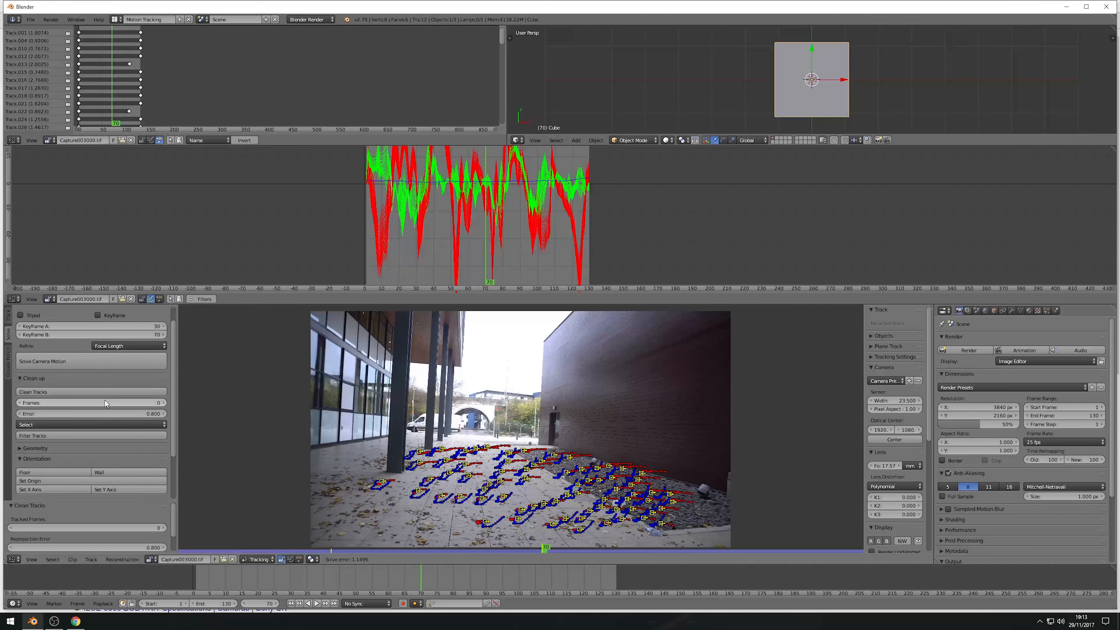
{"action": "key", "text": "a"}
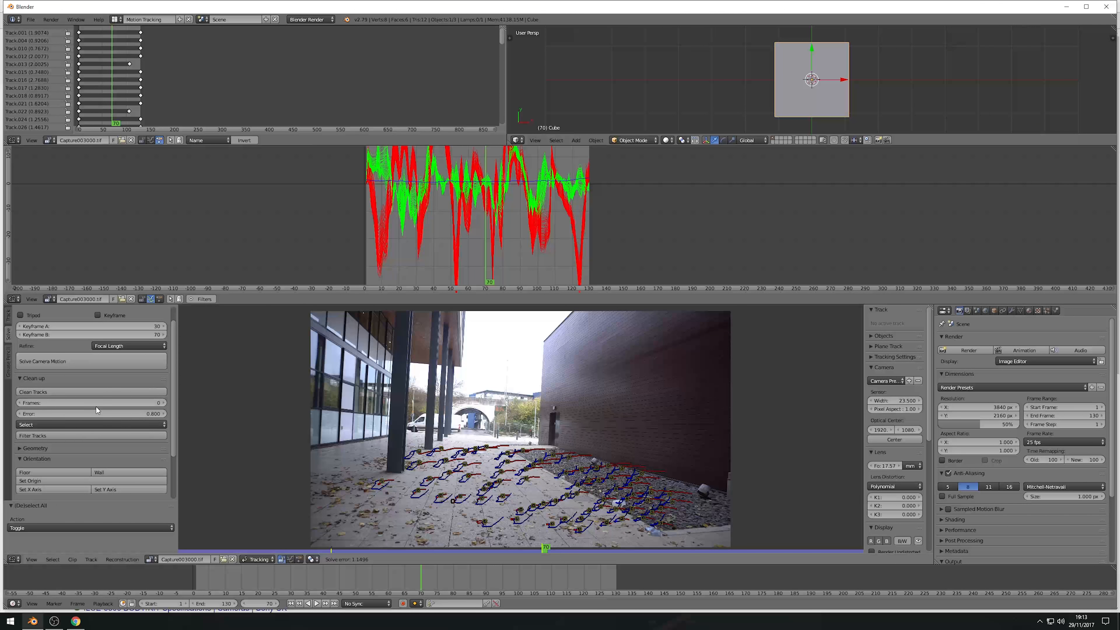
{"action": "left_click", "coordinate": [107, 389]}
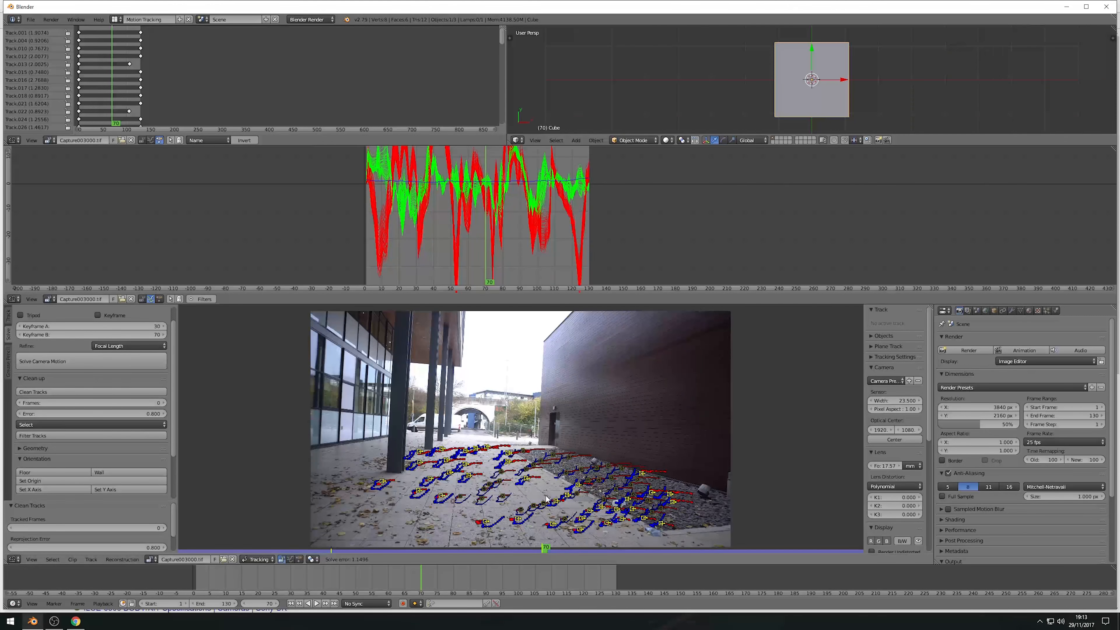
{"action": "key", "text": "x"}
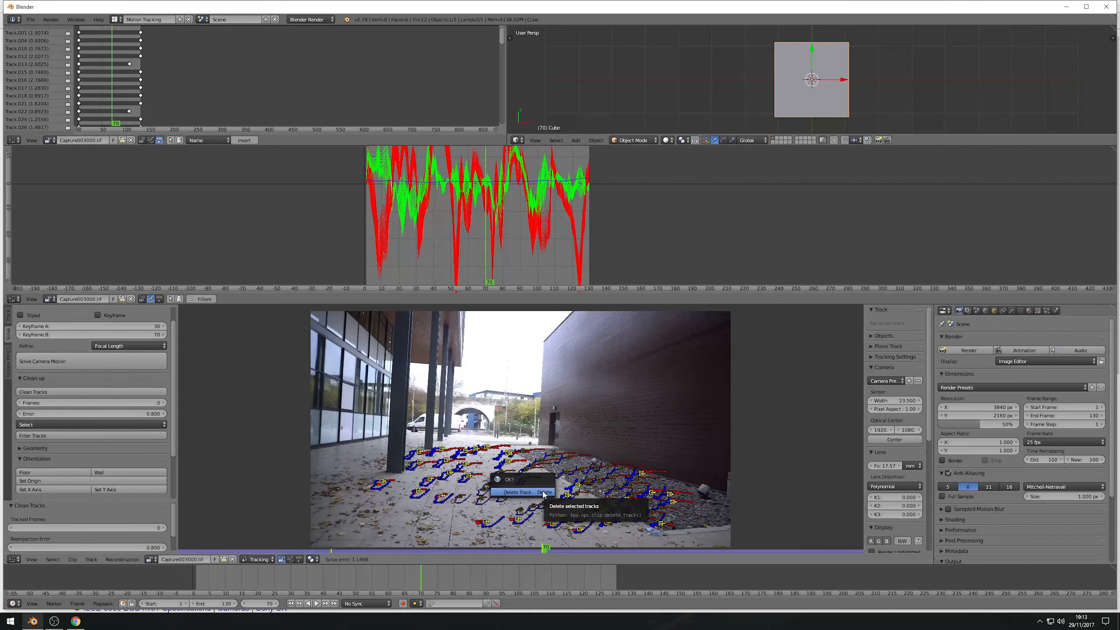
{"action": "left_click", "coordinate": [543, 494]}
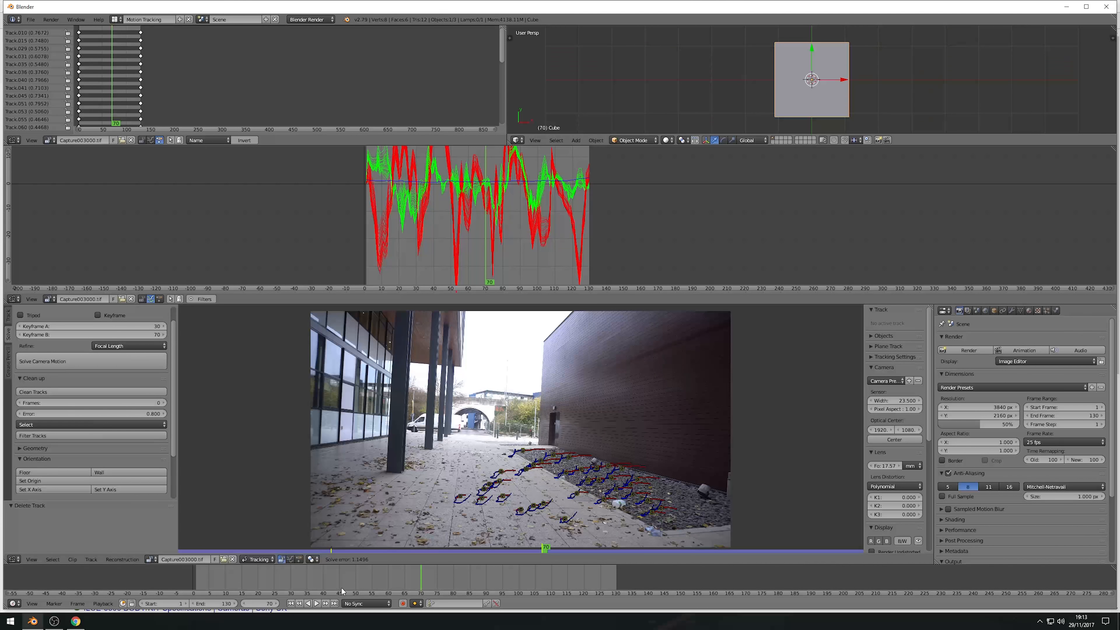
- Return to frame 1 and solve the camera motion with the tracks that are left
{"action": "left_click_drag", "start_coordinate": [330, 582], "coordinate": [200, 573]}
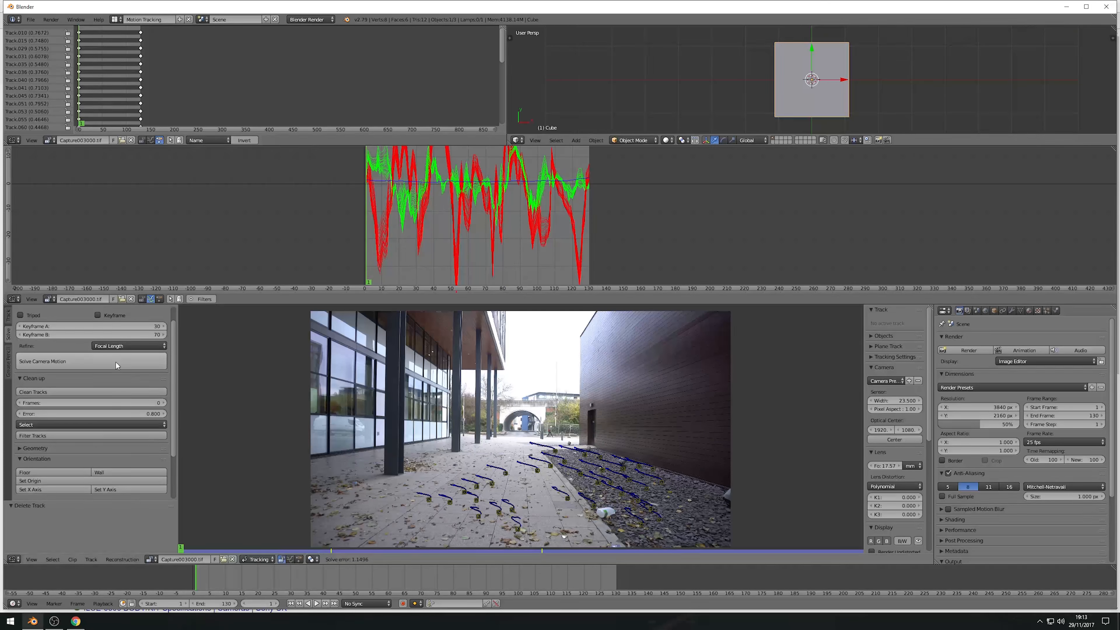
{"action": "left_click", "coordinate": [103, 360]}
- Set the clean-up error threshold to 0.5, select the tracks exceeding it with Clean Tracks and delete them
{"action": "left_click", "coordinate": [141, 411]}
{"action": "key", "text": "BackSpace"}
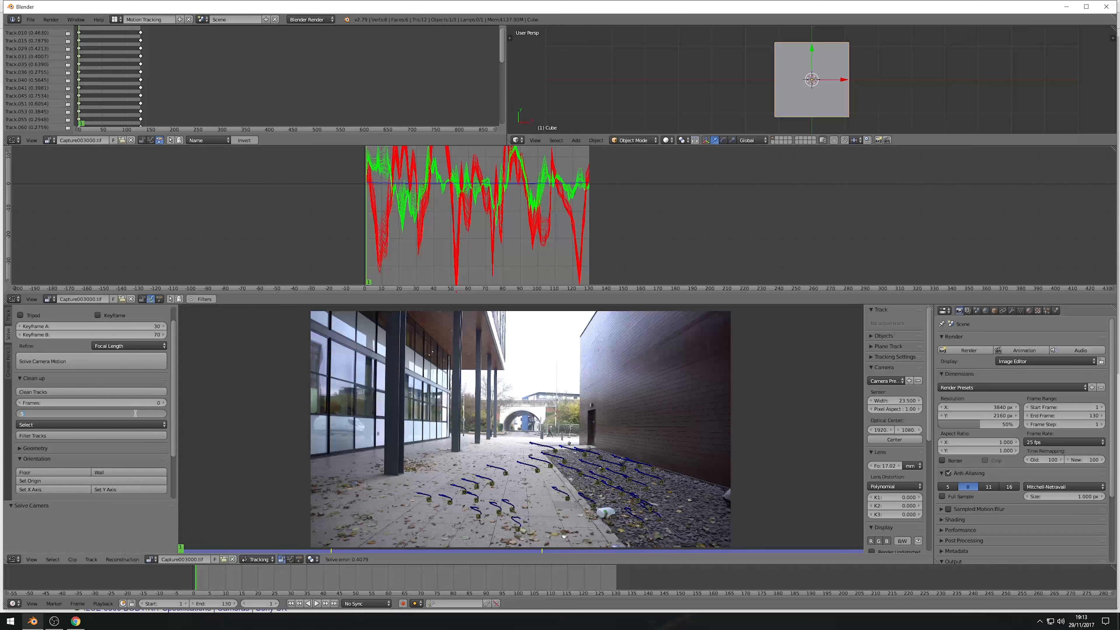
{"action": "type", "text": ".5"}
{"action": "key", "text": "Return"}
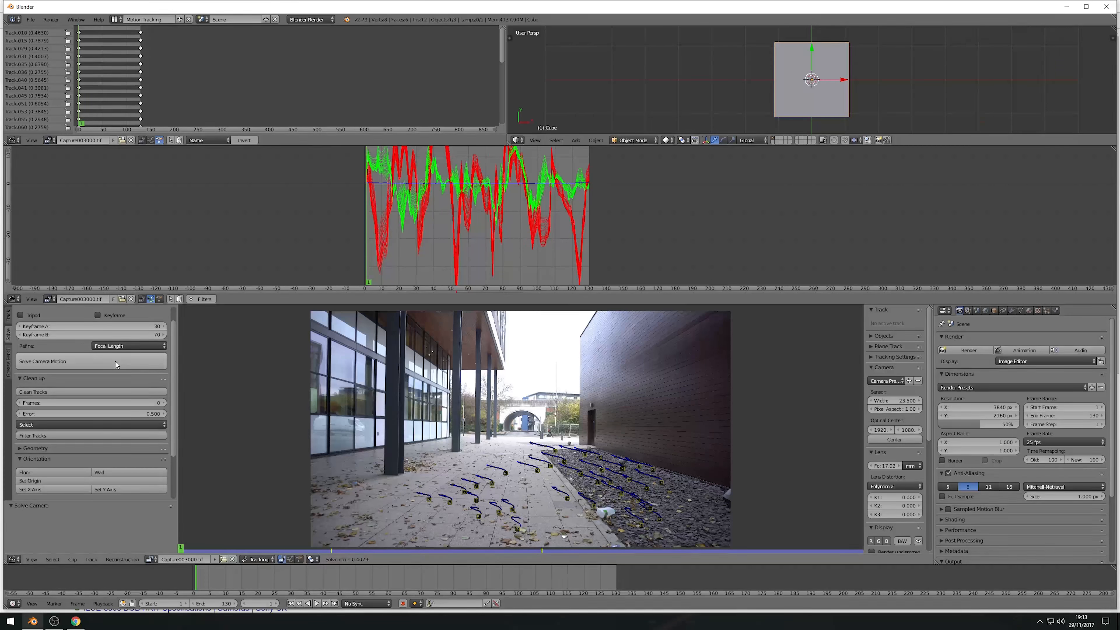
{"action": "left_click", "coordinate": [153, 392]}
{"action": "key", "text": "x"}
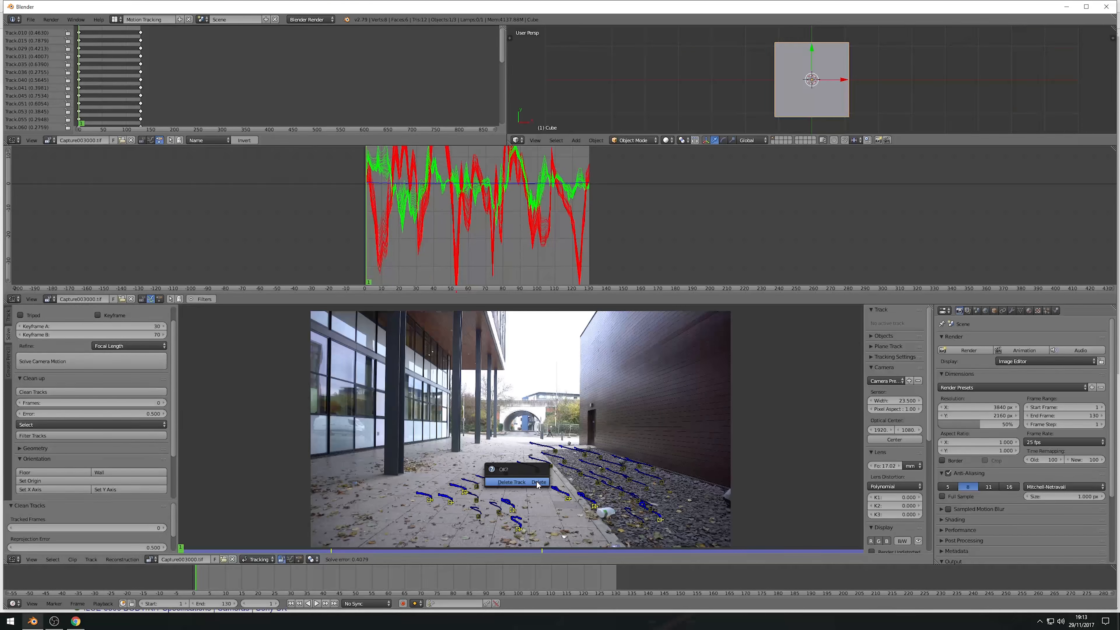
{"action": "left_click", "coordinate": [537, 483]}
- Select all the surviving tracks and rerun the camera motion solve
{"action": "key", "text": "a"}
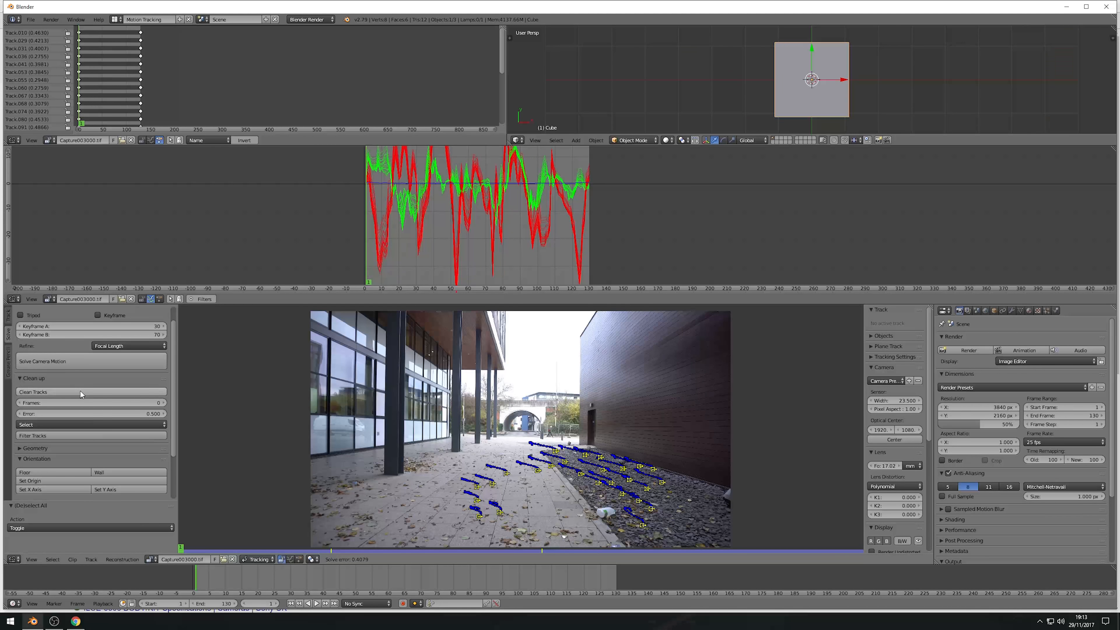
{"action": "left_click", "coordinate": [69, 357]}
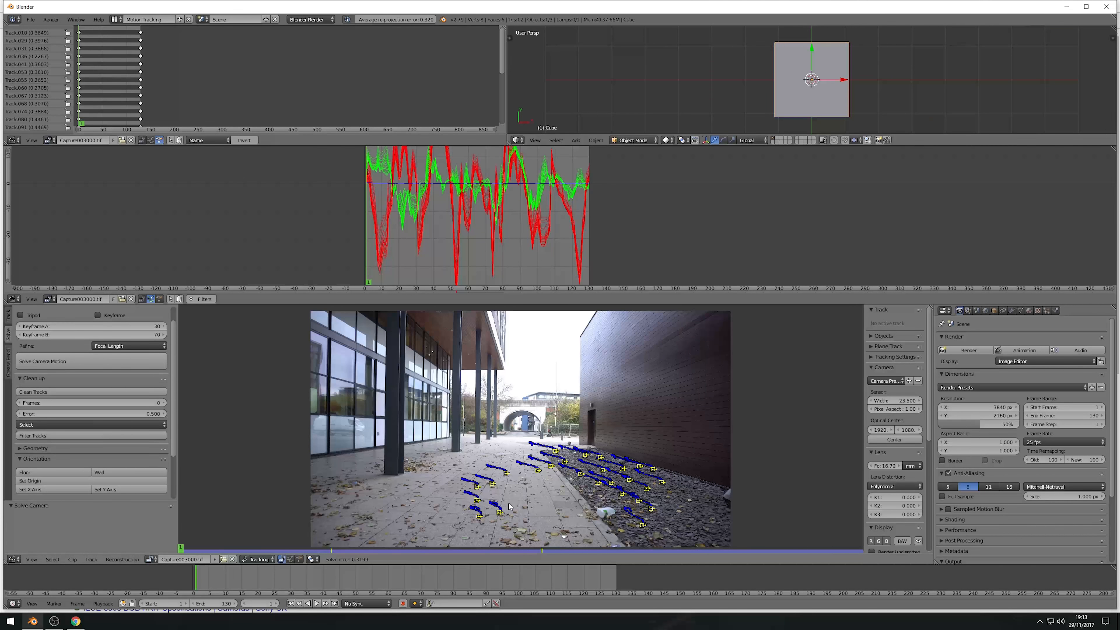
- Set the clean-up error threshold to 0.3, pick the exceeding tracks with Clean Tracks from an empty selection, and delete them
{"action": "left_click", "coordinate": [144, 413]}
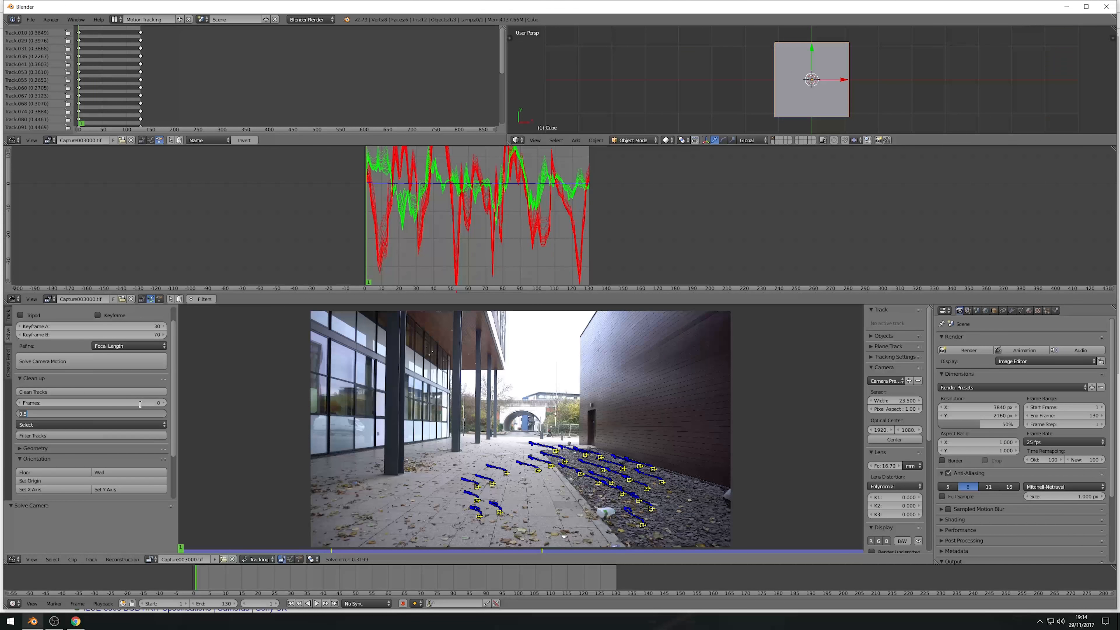
{"action": "type", "text": "0.3"}
{"action": "key", "text": "Return"}
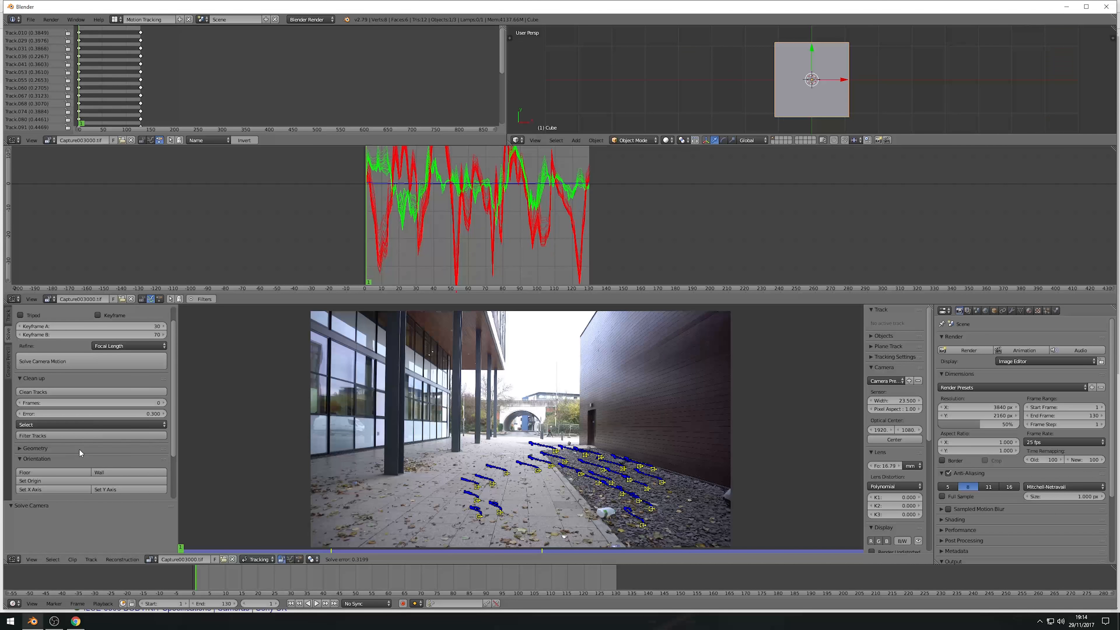
{"action": "left_click", "coordinate": [97, 391]}
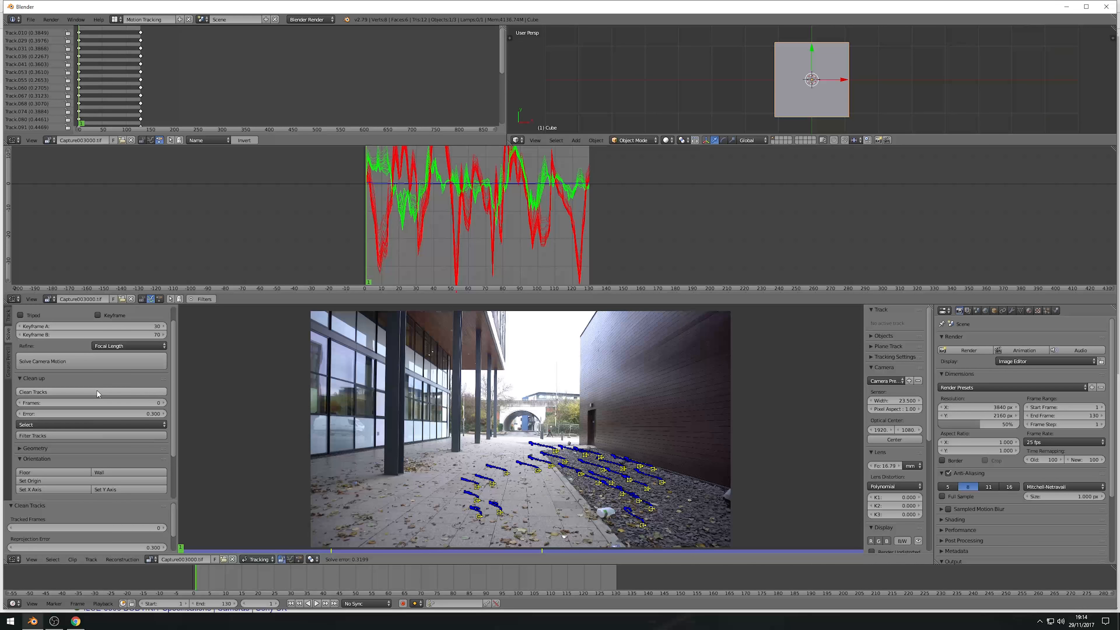
{"action": "left_click", "coordinate": [102, 387]}
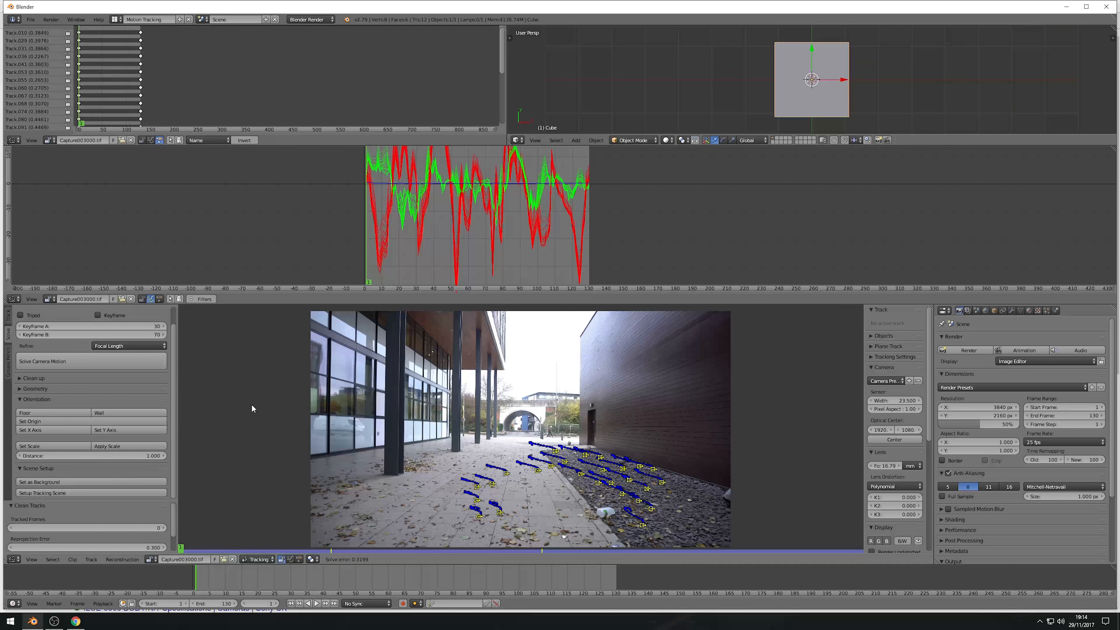
{"action": "left_click", "coordinate": [23, 379]}
{"action": "key", "text": "a"}
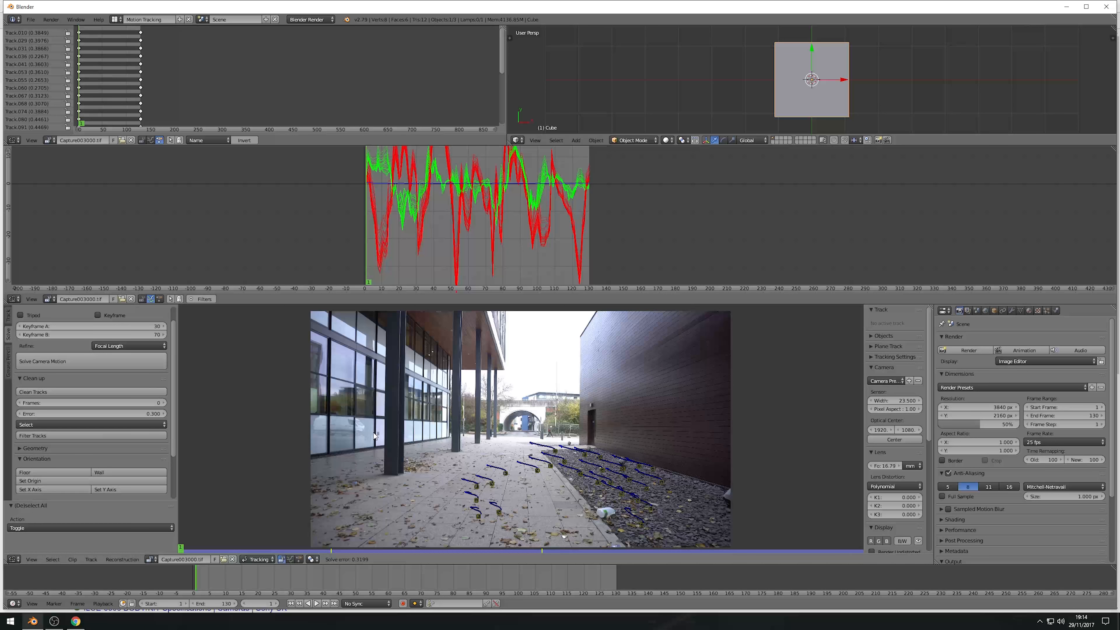
{"action": "left_click", "coordinate": [126, 392]}
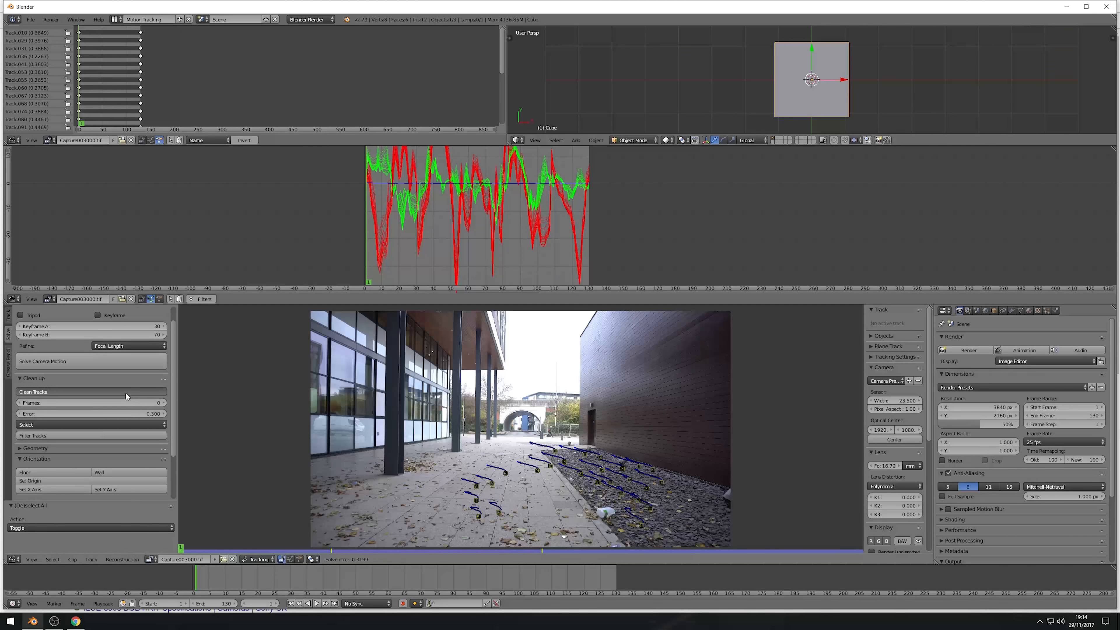
{"action": "key", "text": "x"}
{"action": "left_click", "coordinate": [583, 511]}
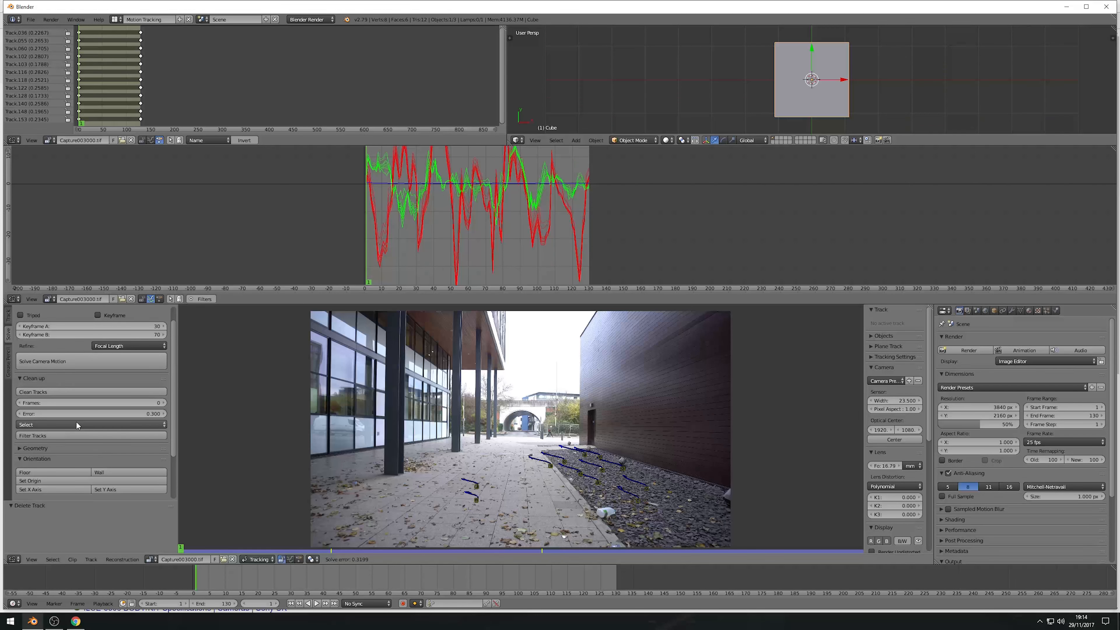
- Solve the camera motion again with the remaining tracks and inspect their curves in the graph
{"action": "left_click", "coordinate": [93, 362]}
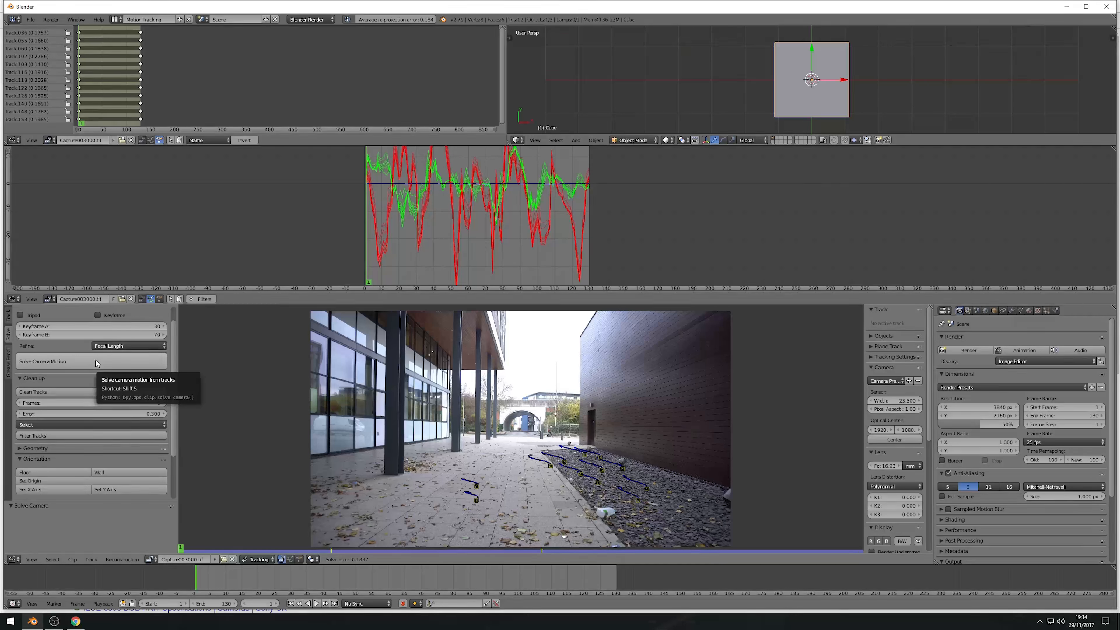
{"action": "left_click_drag", "start_coordinate": [254, 582], "coordinate": [198, 574]}
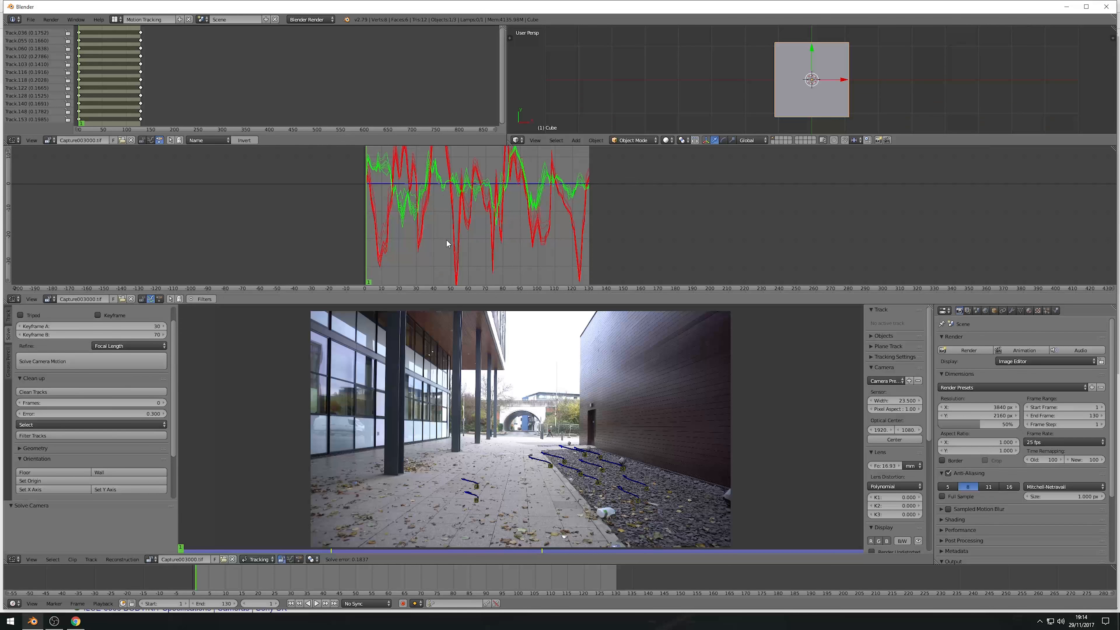
{"action": "scroll", "coordinate": [450, 230], "scroll_direction": "up", "scroll_amount": 3}
{"action": "scroll", "coordinate": [454, 220], "scroll_direction": "up", "scroll_amount": 5}
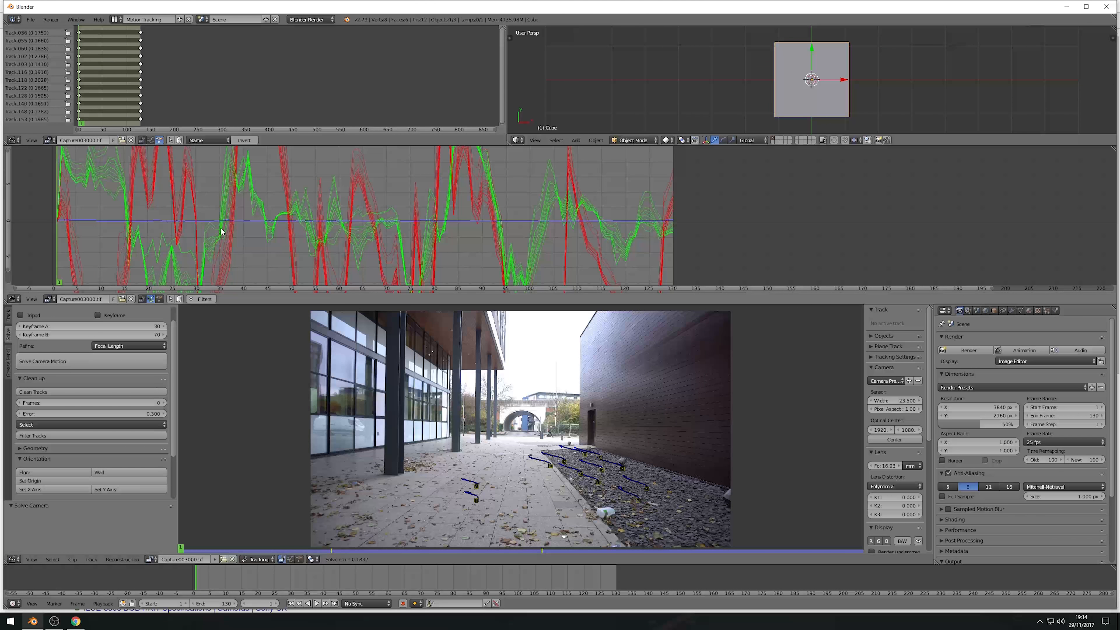
{"action": "scroll", "coordinate": [230, 226], "scroll_direction": "down", "scroll_amount": 4}
{"action": "scroll", "coordinate": [402, 227], "scroll_direction": "down", "scroll_amount": 1}
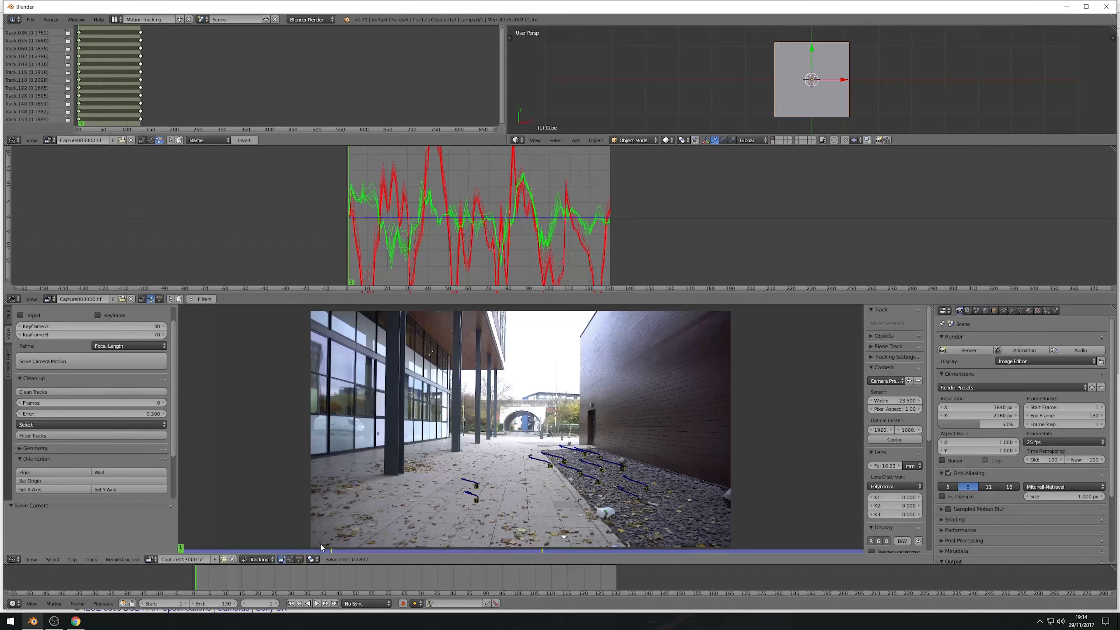
- Save the project as tut.blend in the MatchmoveWorkshopFootage folder
{"action": "left_click", "coordinate": [30, 19]}
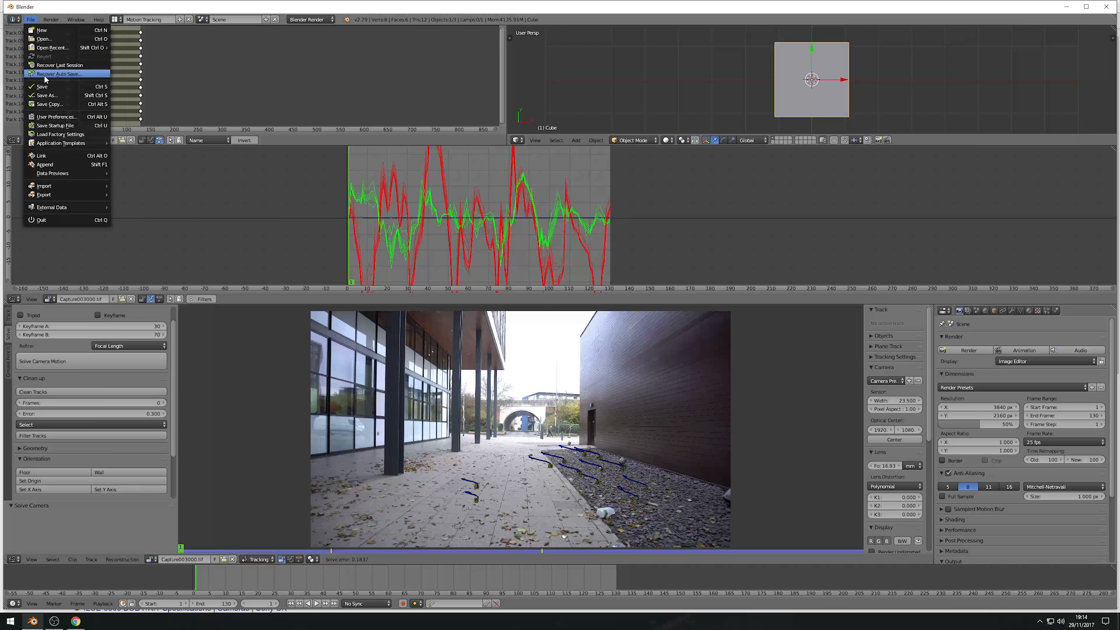
{"action": "left_click", "coordinate": [47, 95]}
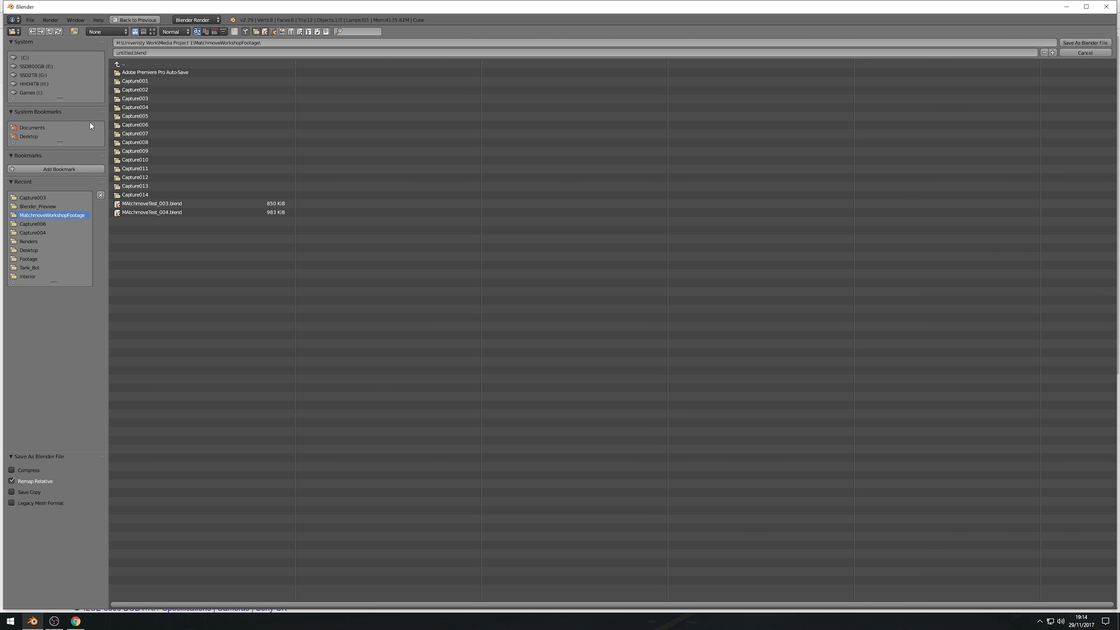
{"action": "left_click", "coordinate": [146, 52]}
{"action": "type", "text": "tut"}
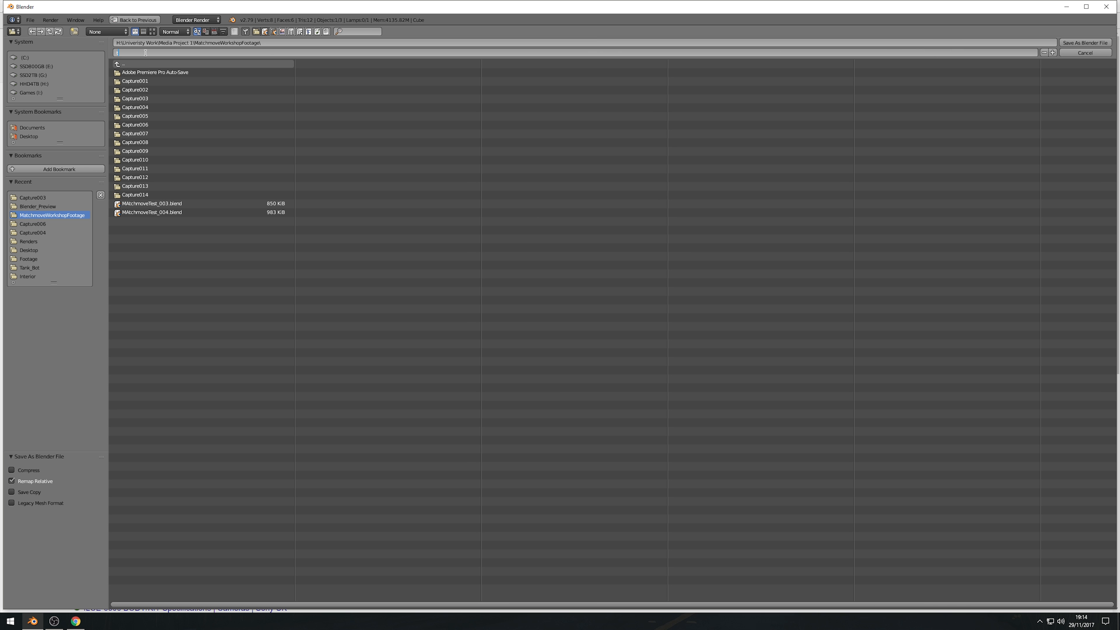
{"action": "key", "text": "Return"}
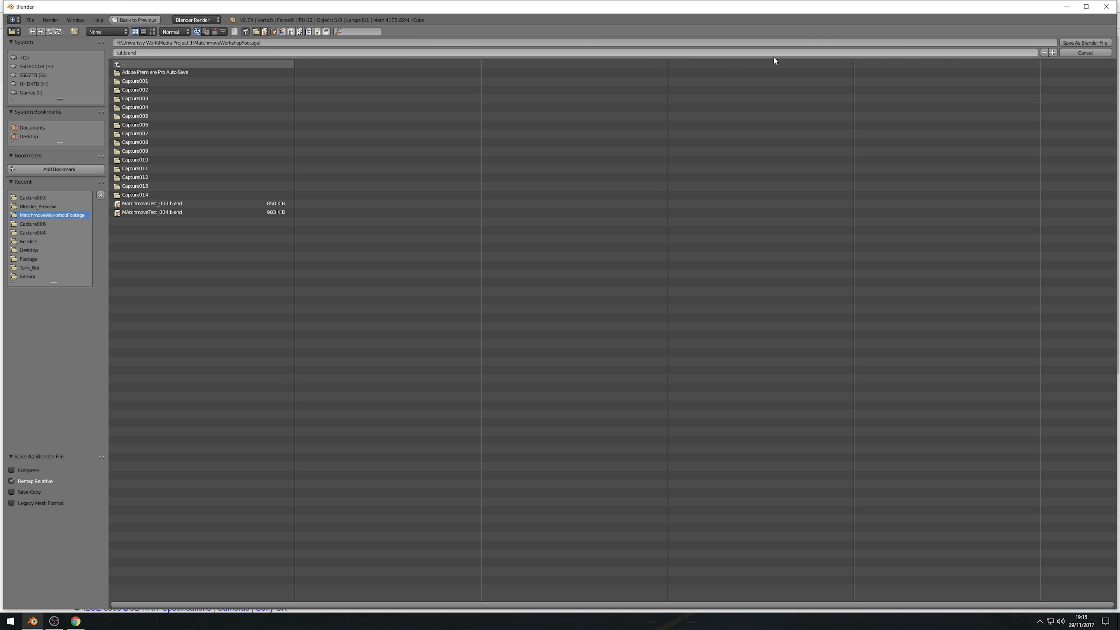
{"action": "left_click", "coordinate": [1075, 43]}
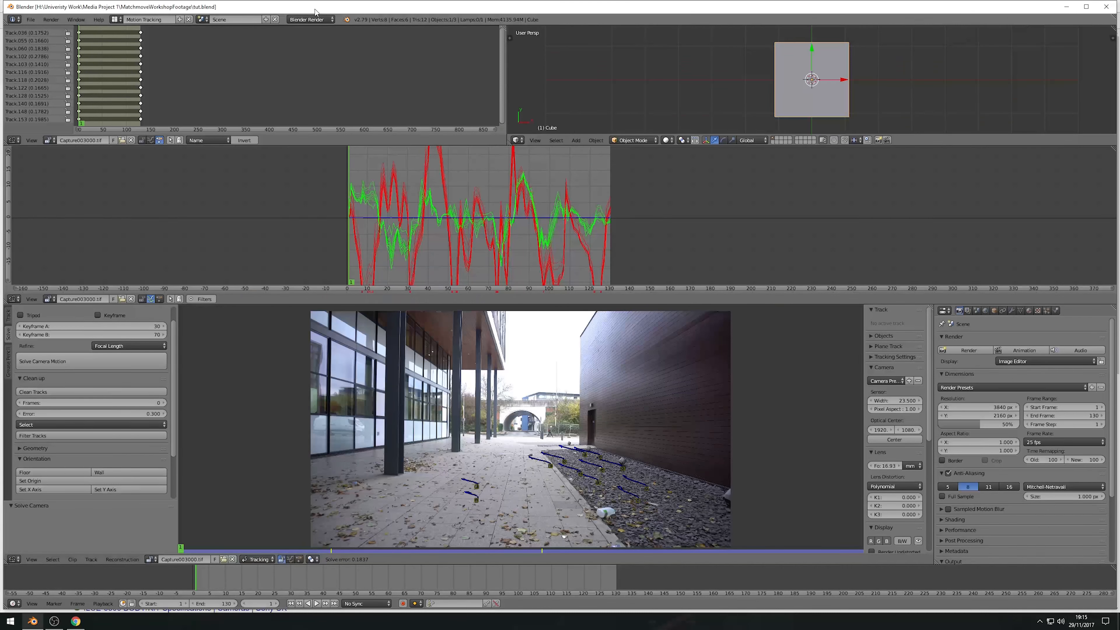
- Switch the render engine to Cycles and set the render device to GPU Compute
{"action": "left_click", "coordinate": [314, 20]}
{"action": "left_click", "coordinate": [308, 48]}
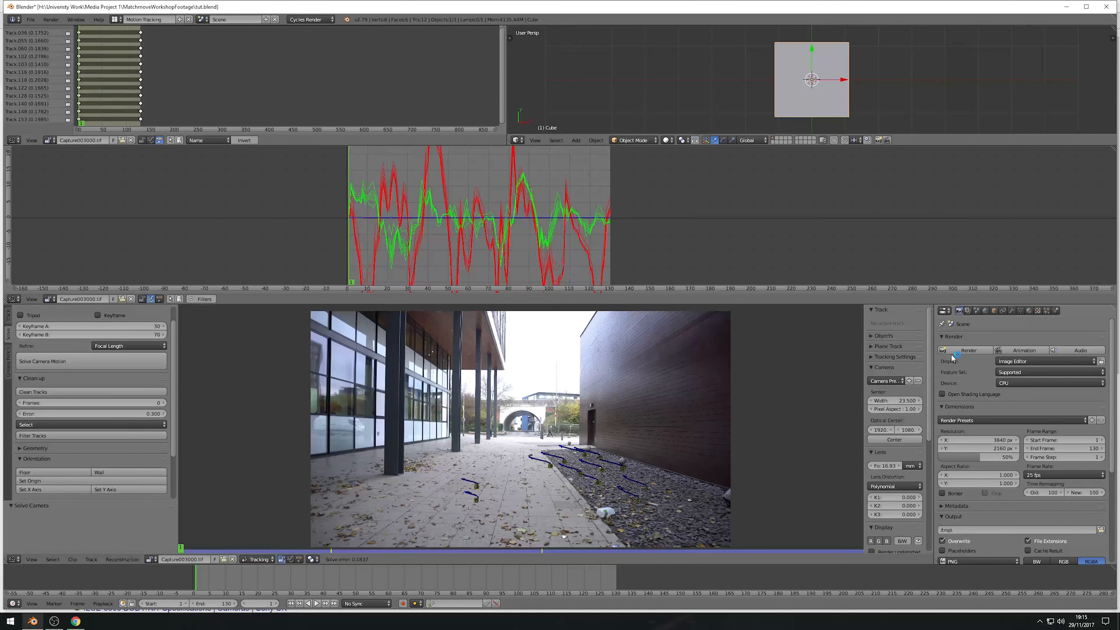
{"action": "left_click", "coordinate": [1000, 383]}
{"action": "left_click", "coordinate": [1019, 362]}
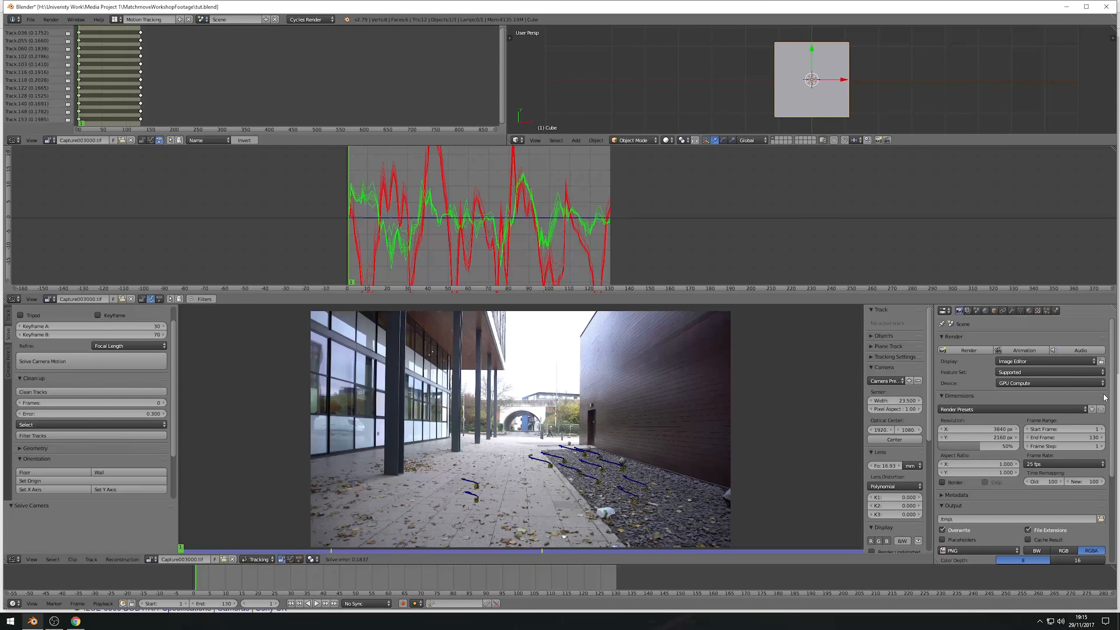
- Set the maximum, minimum and diffuse light path bounces to 2 in the render settings
{"action": "scroll", "coordinate": [1111, 415], "scroll_direction": "down", "scroll_amount": 8}
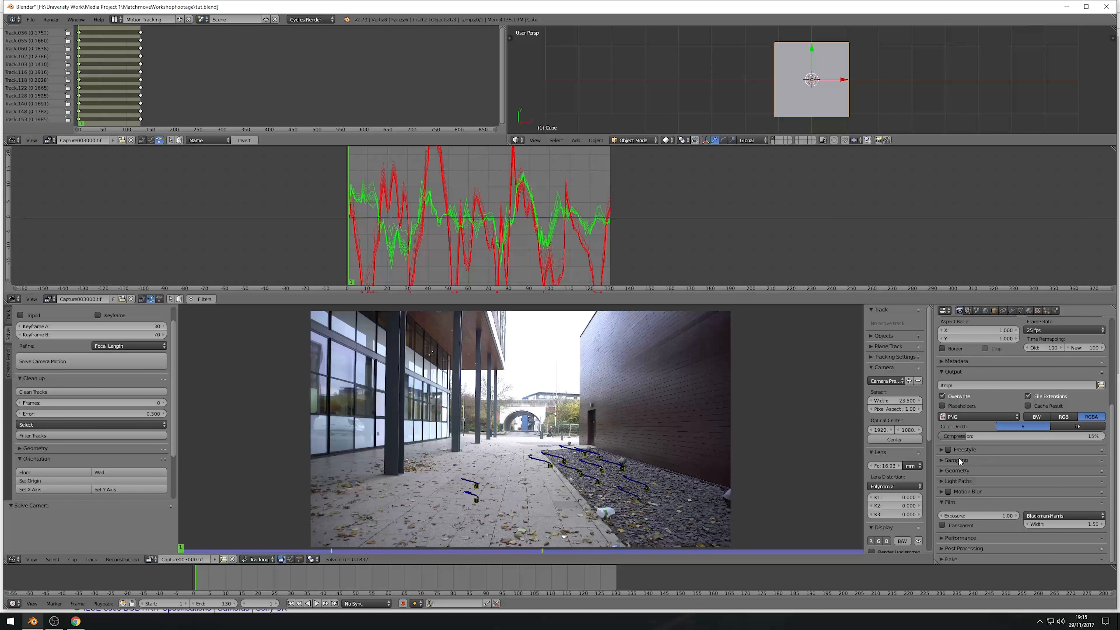
{"action": "left_click", "coordinate": [942, 460]}
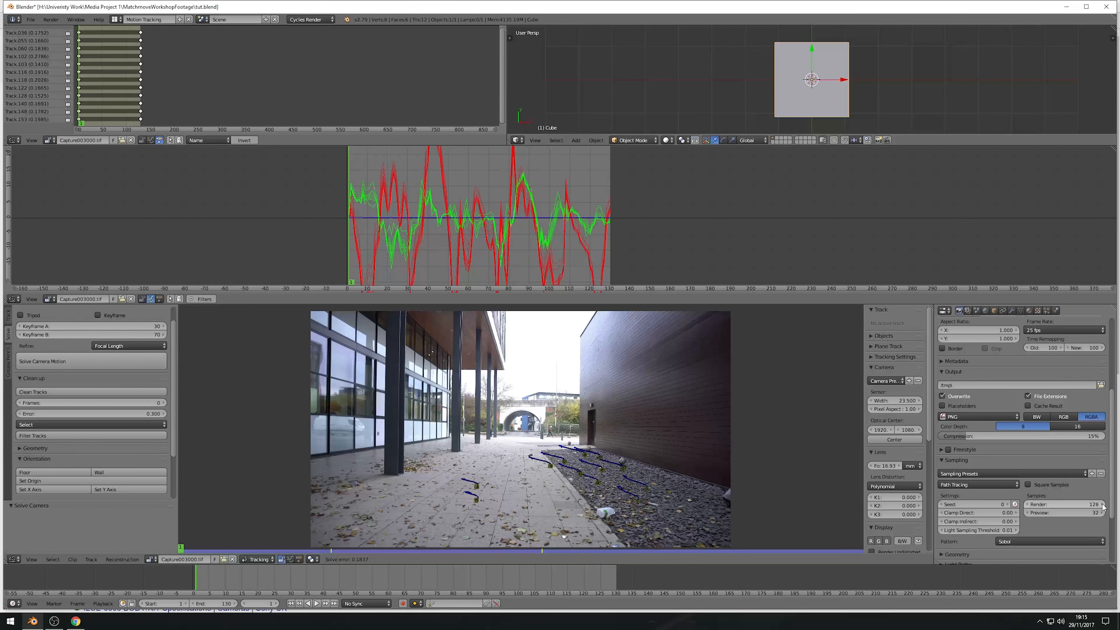
{"action": "scroll", "coordinate": [1025, 533], "scroll_direction": "down", "scroll_amount": 5}
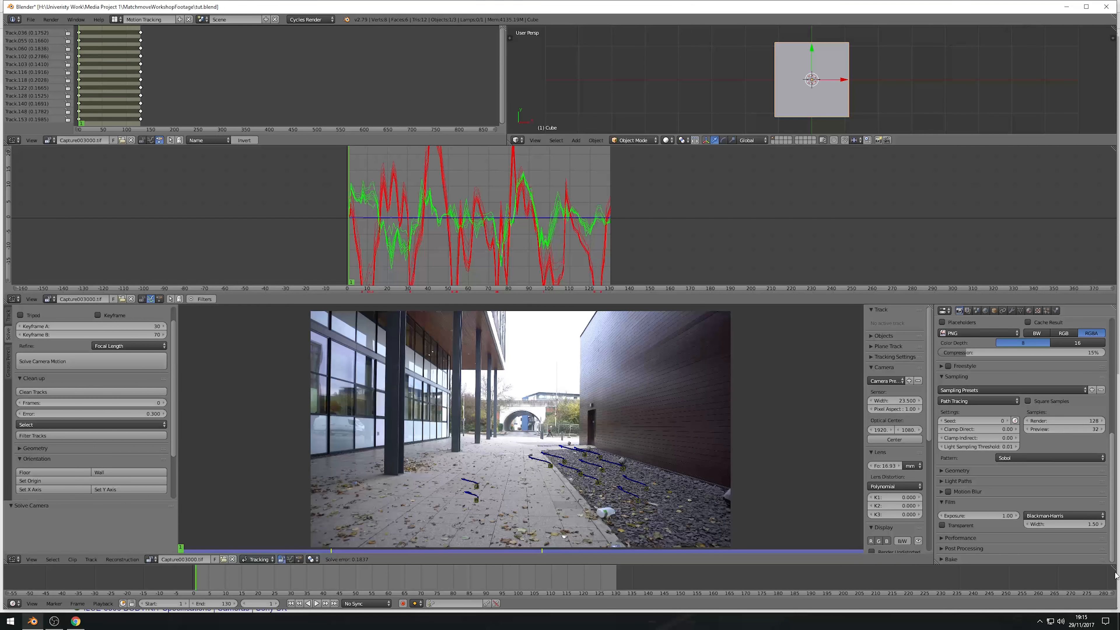
{"action": "left_click", "coordinate": [942, 481]}
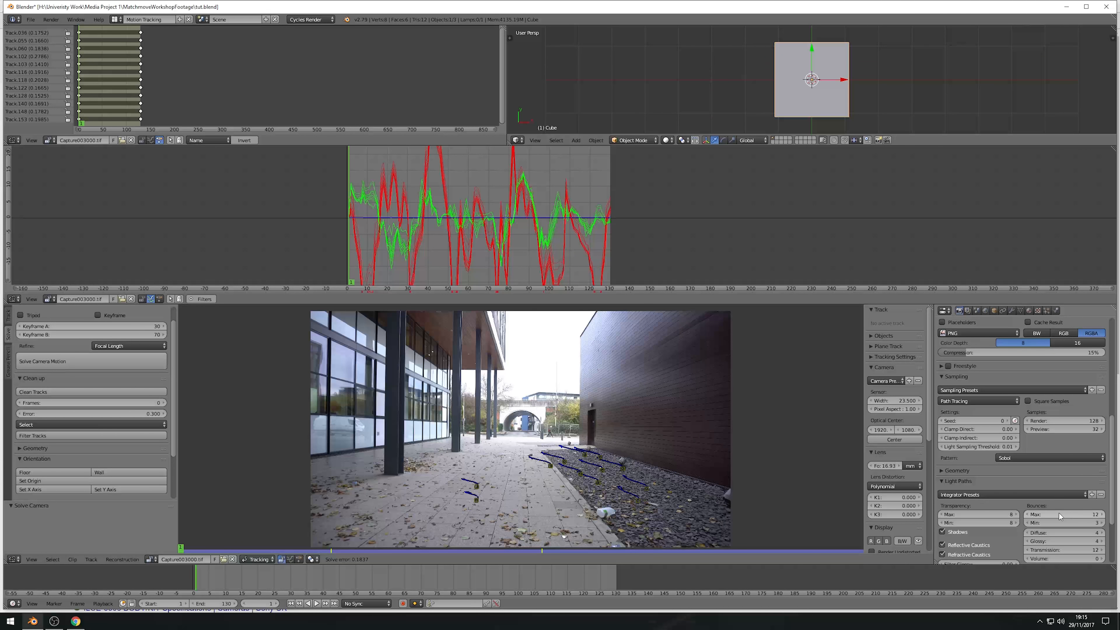
{"action": "left_click", "coordinate": [1078, 513]}
{"action": "type", "text": "2"}
{"action": "key", "text": "Tab"}
{"action": "type", "text": "2"}
{"action": "type", "text": "2"}
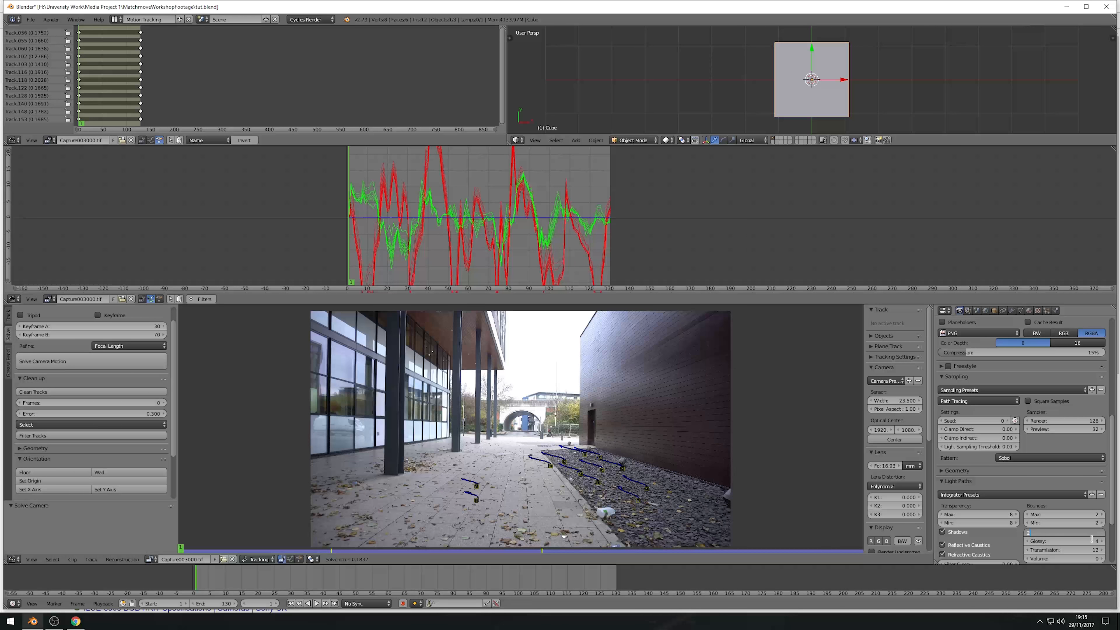
{"action": "key", "text": "Return"}
- Set the glossy and transmission light path bounces to 2
{"action": "left_click", "coordinate": [1064, 541]}
{"action": "type", "text": "2"}
{"action": "key", "text": "Return"}
{"action": "left_click", "coordinate": [1063, 550]}
{"action": "type", "text": "2"}
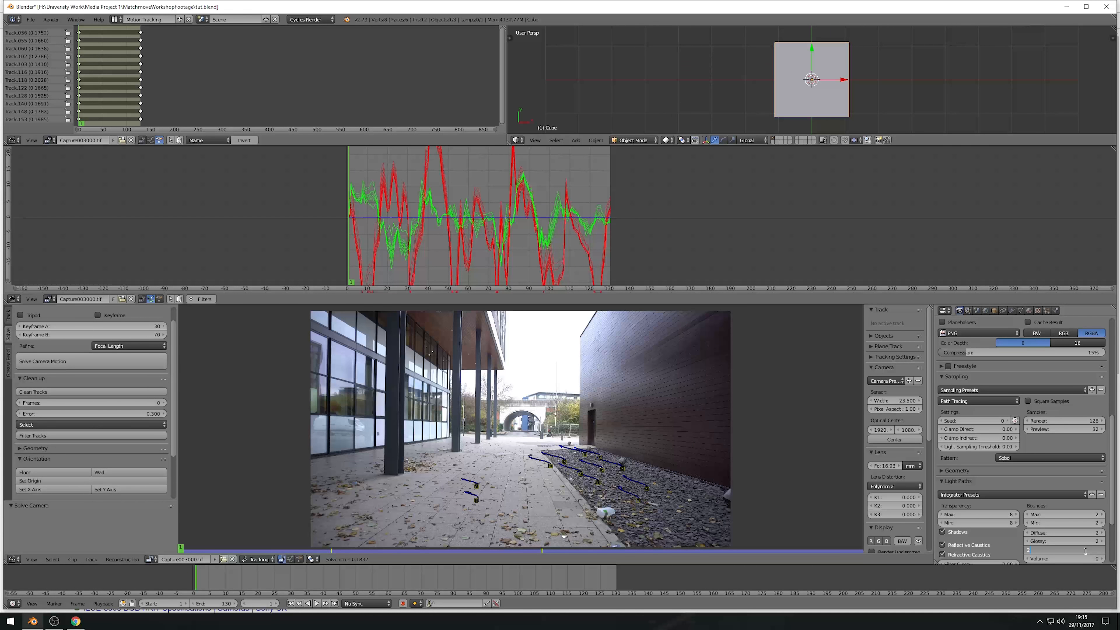
{"action": "key", "text": "Return"}
- Set the maximum and minimum transparency bounces of the light paths to 2
{"action": "left_click", "coordinate": [1007, 513]}
{"action": "type", "text": "2"}
{"action": "key", "text": "Return"}
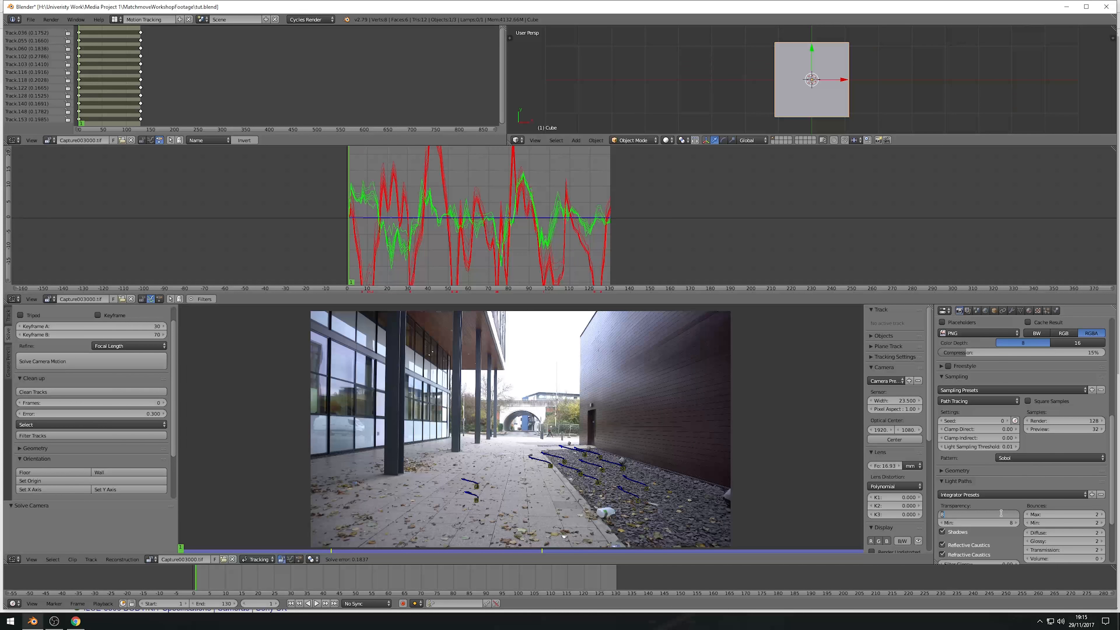
{"action": "left_click", "coordinate": [1004, 522]}
{"action": "type", "text": "2"}
{"action": "key", "text": "Return"}
- Disable reflective and refractive caustics and raise Filter Glossy to 0.03
{"action": "left_click", "coordinate": [942, 545]}
{"action": "scroll", "coordinate": [980, 515], "scroll_direction": "down", "scroll_amount": 5}
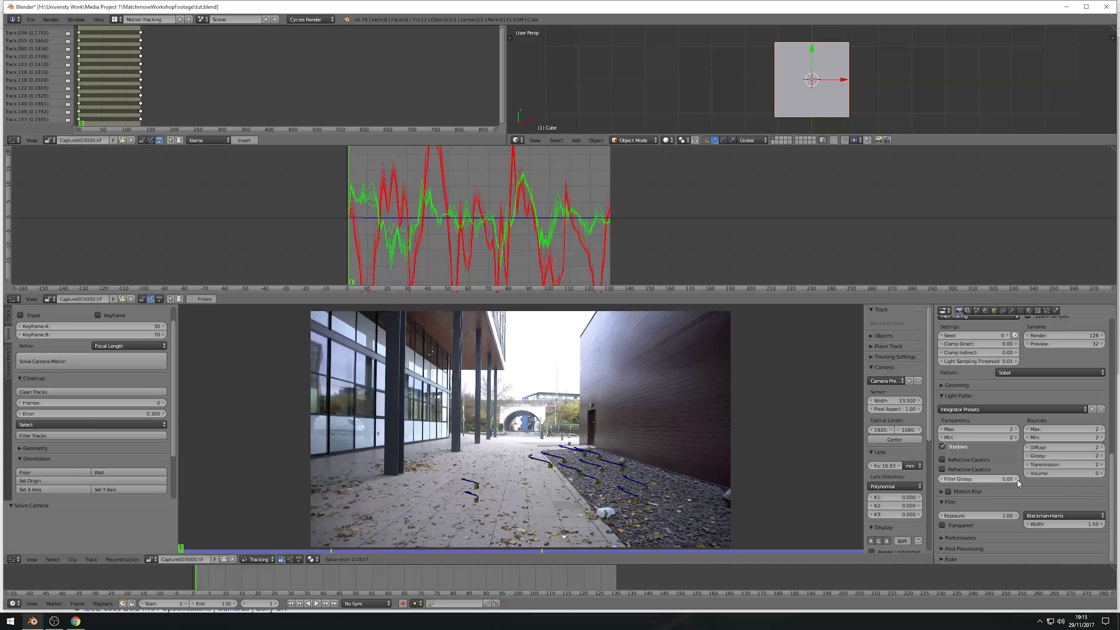
{"action": "left_click", "coordinate": [1018, 478]}
- Set the render tile size to 512 by 512 in the performance settings
{"action": "left_click", "coordinate": [941, 537]}
{"action": "scroll", "coordinate": [995, 534], "scroll_direction": "down", "scroll_amount": 5}
{"action": "left_click", "coordinate": [997, 502]}
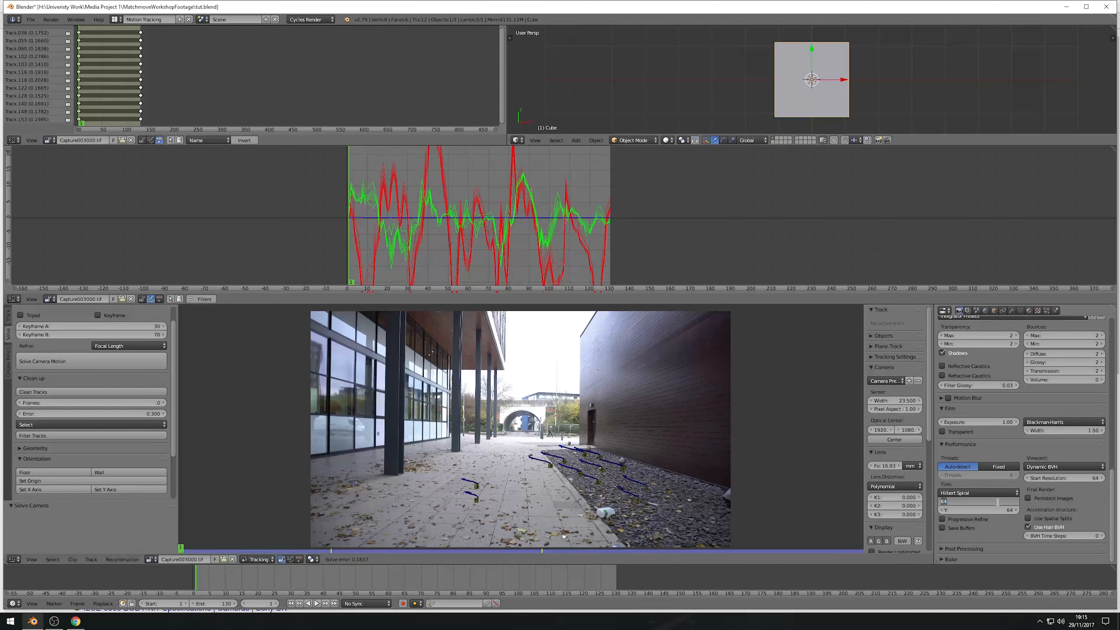
{"action": "type", "text": "512"}
{"action": "key", "text": "Return"}
{"action": "left_click", "coordinate": [998, 508]}
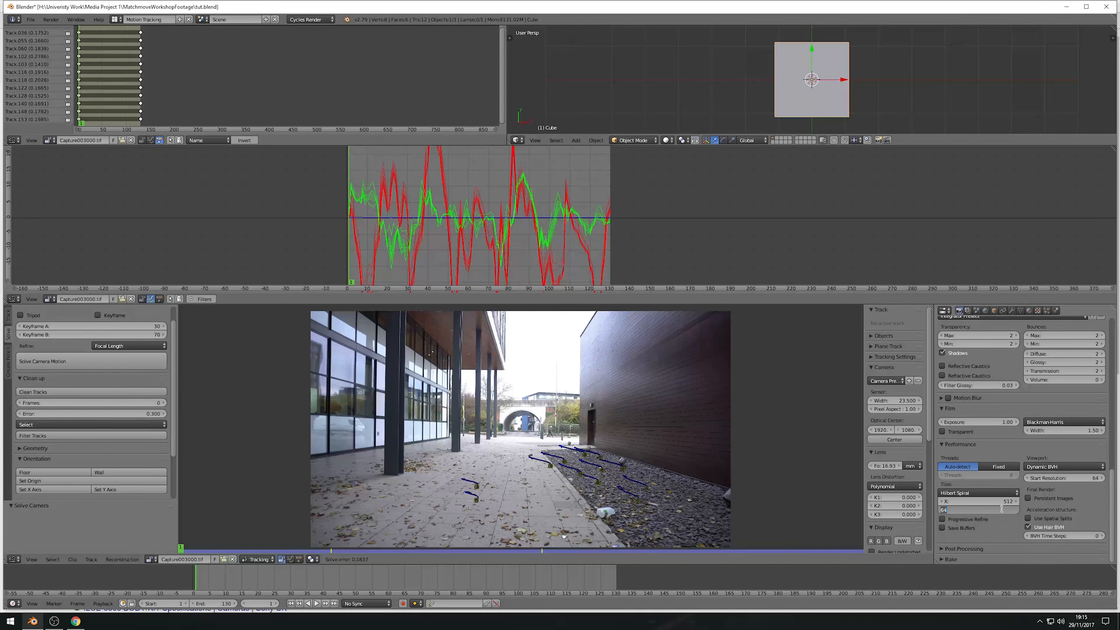
{"action": "type", "text": "512"}
{"action": "key", "text": "Return"}
- Save the render setting changes to the current blend file
{"action": "scroll", "coordinate": [1112, 512], "scroll_direction": "up", "scroll_amount": 10}
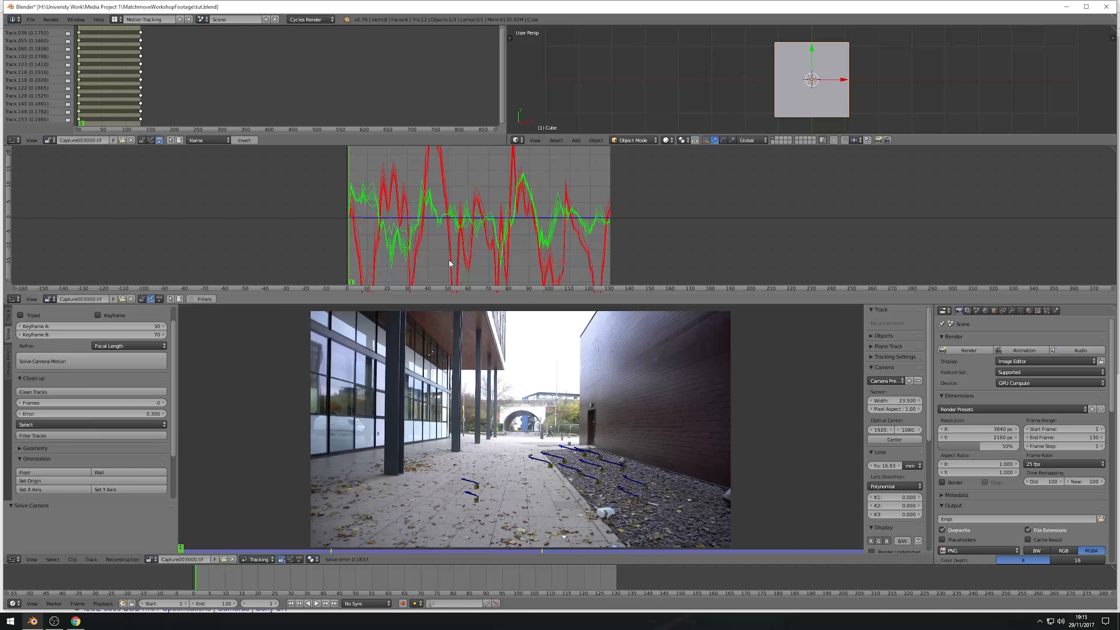
{"action": "left_click", "coordinate": [30, 19]}
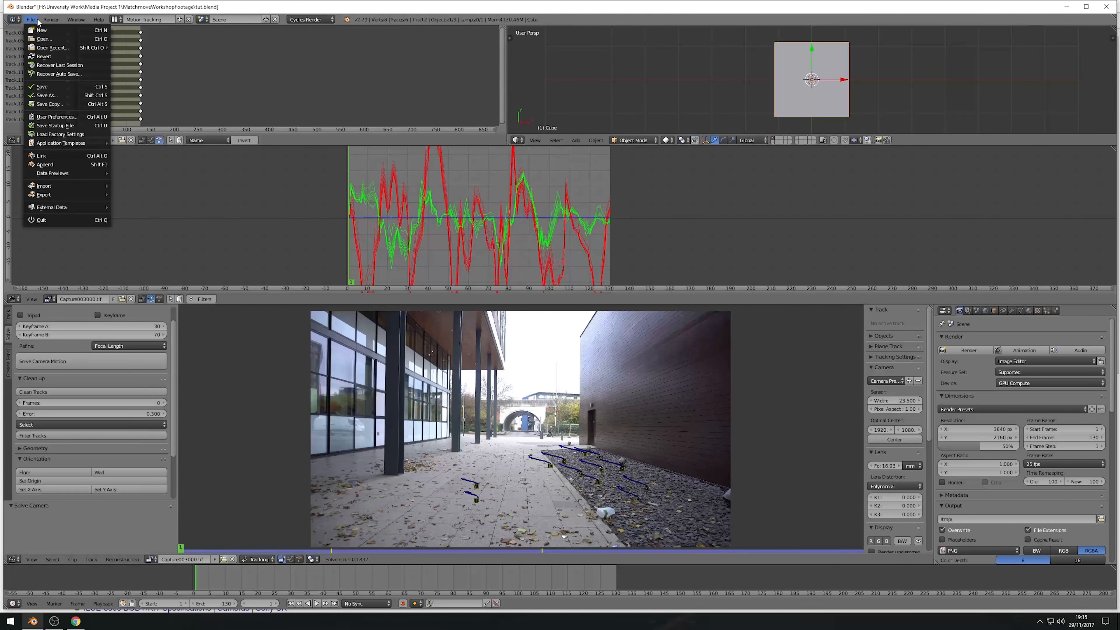
{"action": "left_click", "coordinate": [44, 86]}
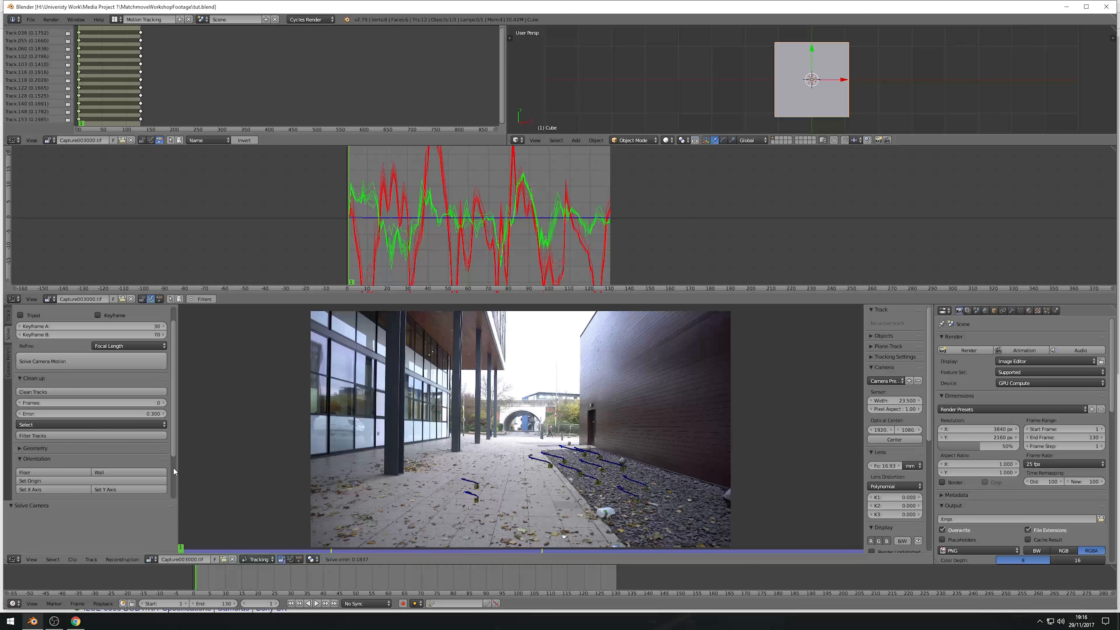
- Set the tracked footage as the viewport background and set up the tracking scene from the solve
{"action": "scroll", "coordinate": [172, 450], "scroll_direction": "down", "scroll_amount": 4}
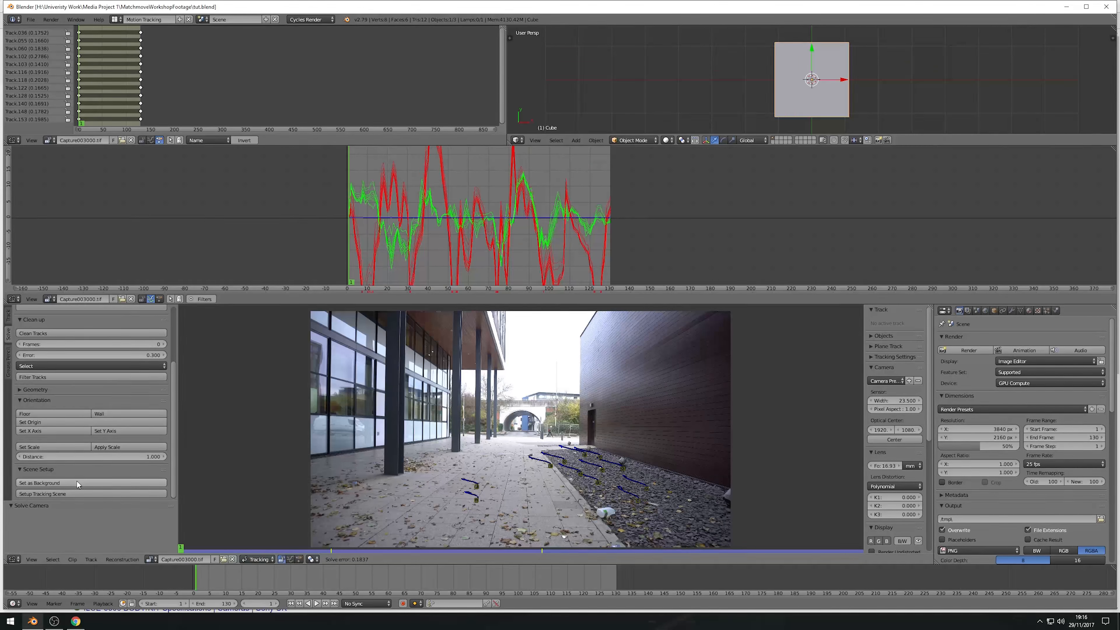
{"action": "left_click", "coordinate": [78, 482]}
{"action": "left_click", "coordinate": [71, 494]}
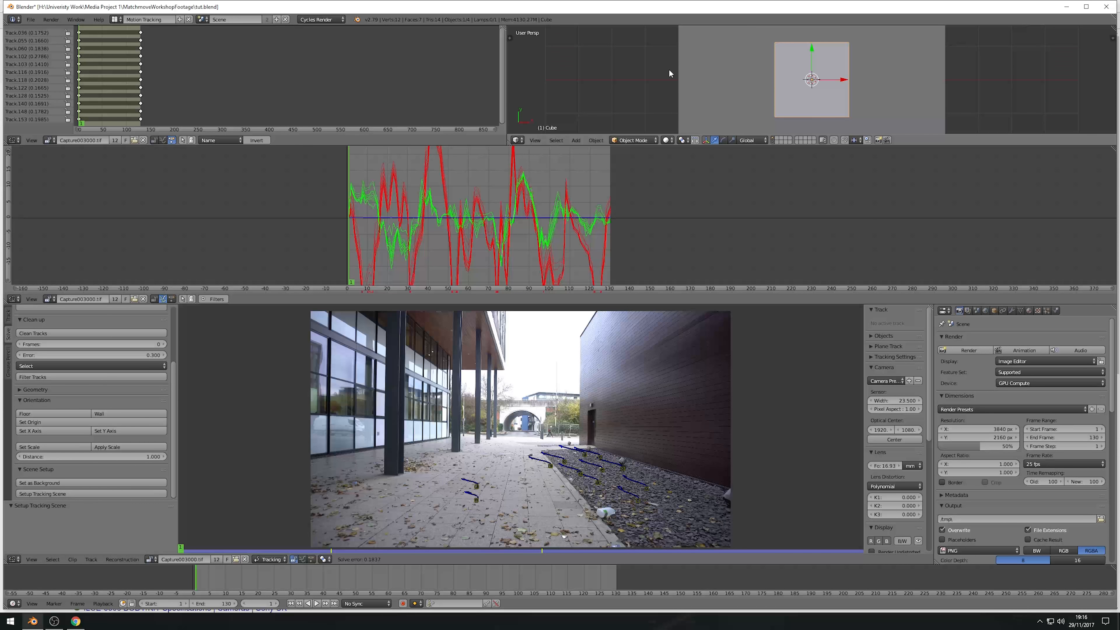
- View the scene through the camera and make the 3D viewport taller at the graph's expense
{"action": "key", "text": "KP_0"}
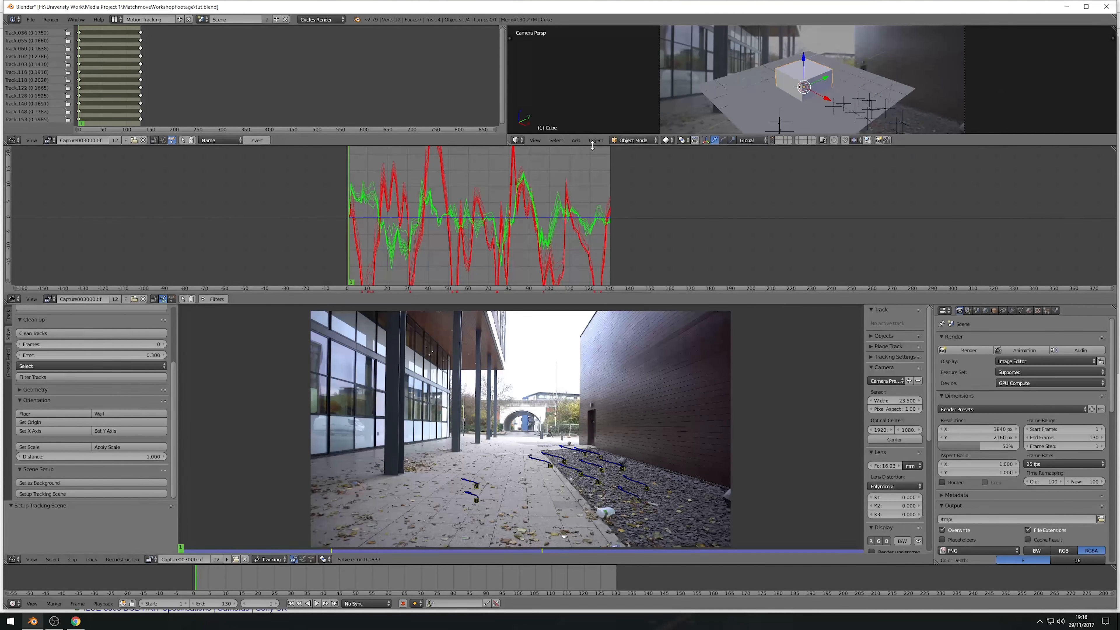
{"action": "left_click_drag", "start_coordinate": [591, 145], "coordinate": [598, 246]}
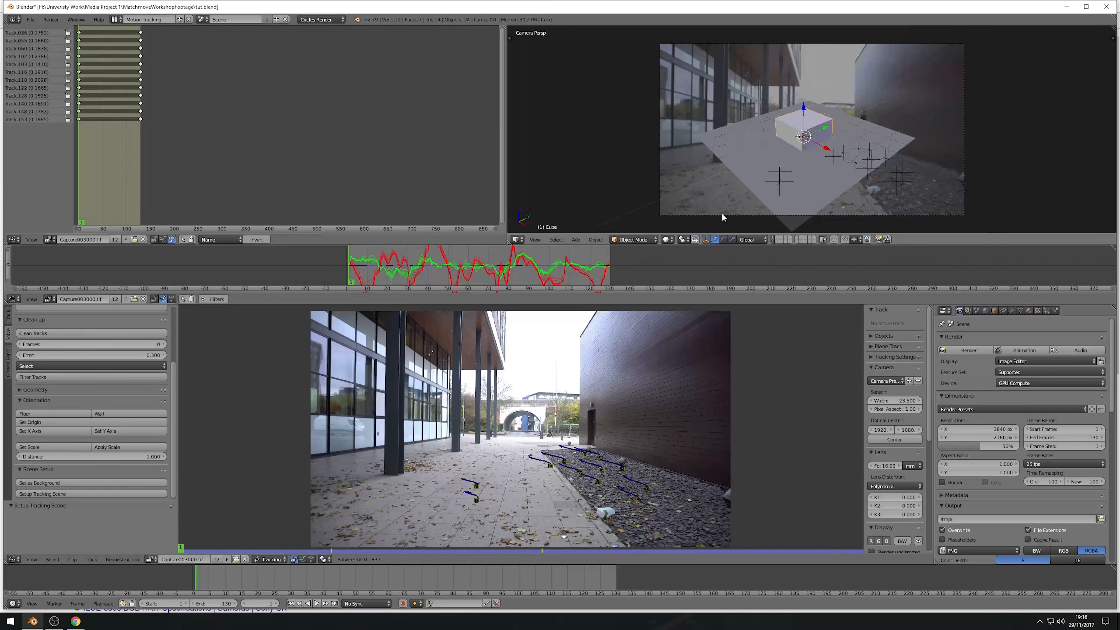
- Define the floor plane from three ground tracks: the two on the pavement and one at the gravel edge
{"action": "left_click", "coordinate": [480, 488]}
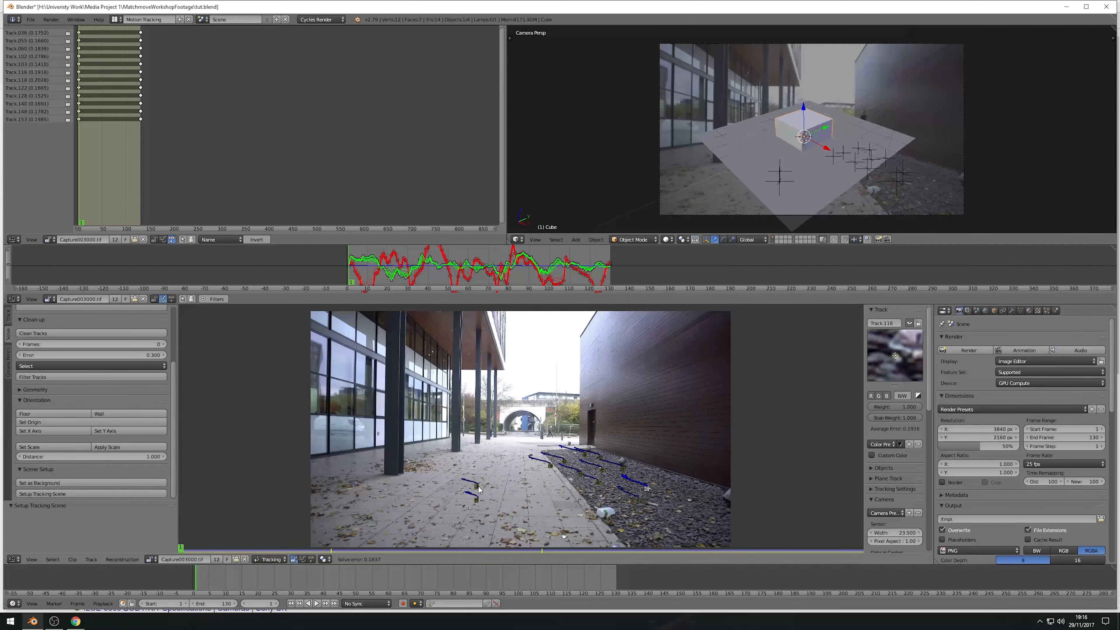
{"action": "left_click", "coordinate": [479, 488]}
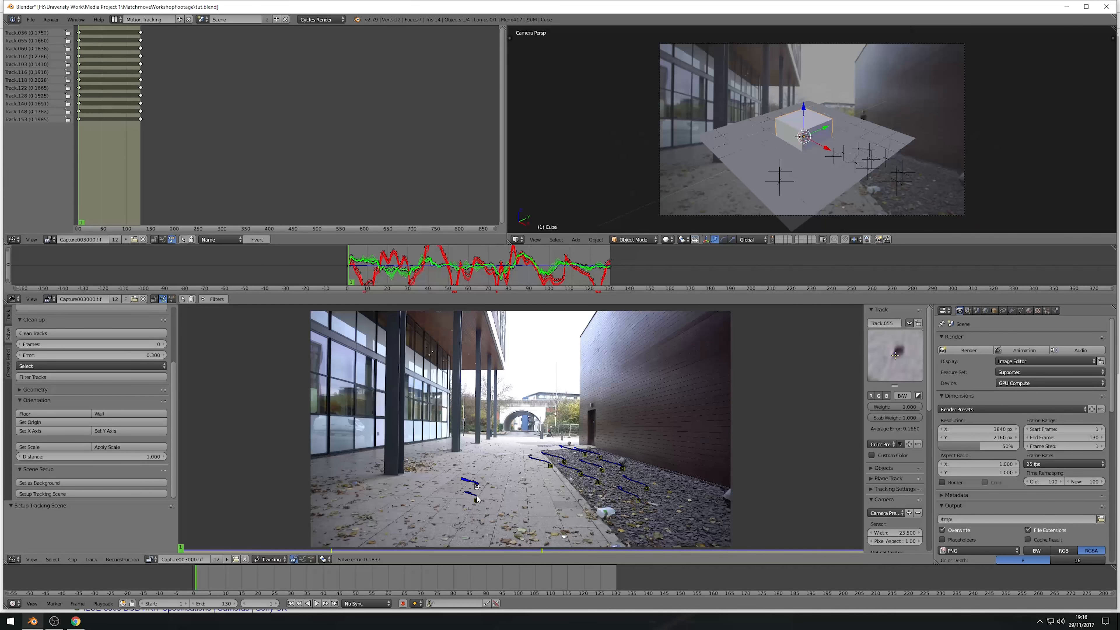
{"action": "left_click", "coordinate": [550, 466], "text": "shift"}
{"action": "left_click", "coordinate": [52, 413]}
- Widen the clip editor's properties region and turn on the Info option for marker display
{"action": "scroll", "coordinate": [895, 397], "scroll_direction": "down", "scroll_amount": 10}
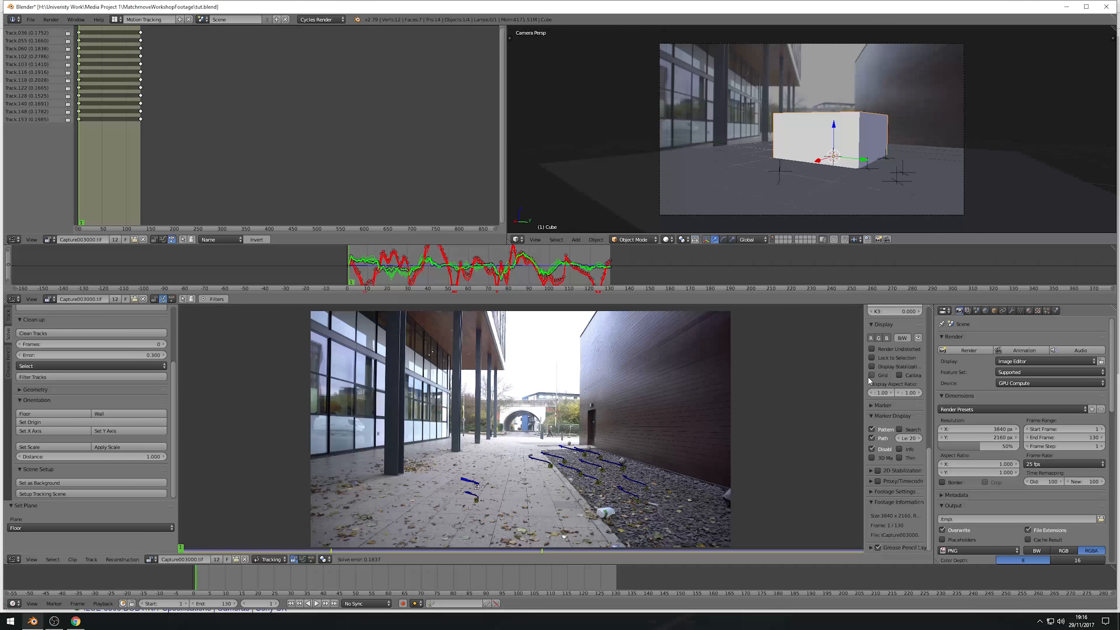
{"action": "left_click_drag", "start_coordinate": [866, 376], "coordinate": [782, 385]}
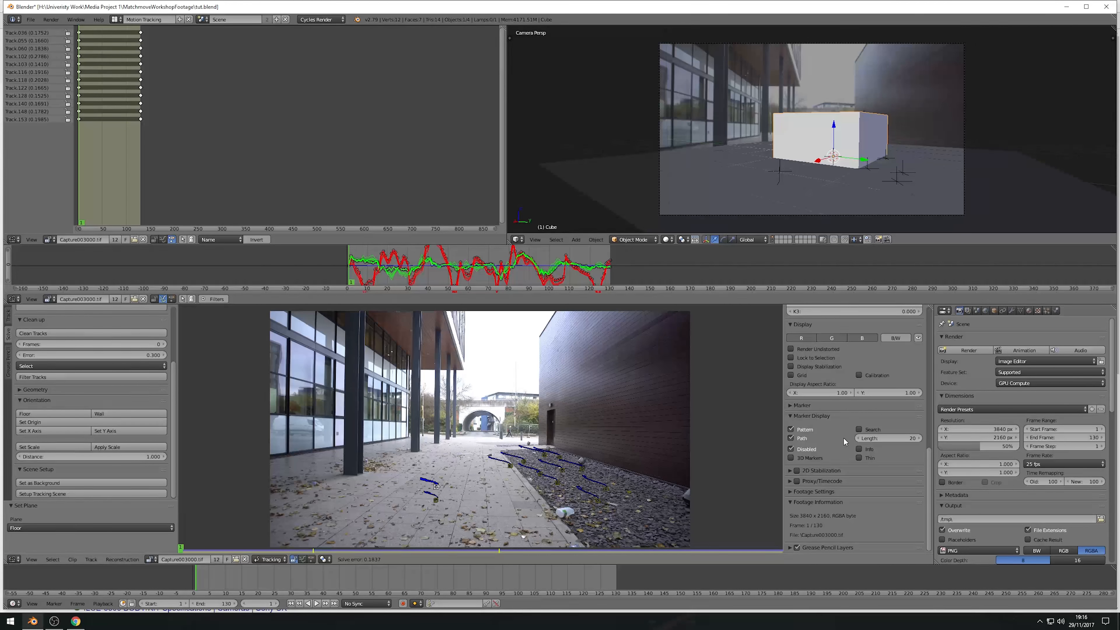
{"action": "left_click", "coordinate": [860, 449]}
- Set the scene origin at the selected pavement track and define the X axis orientation
{"action": "left_click", "coordinate": [95, 423]}
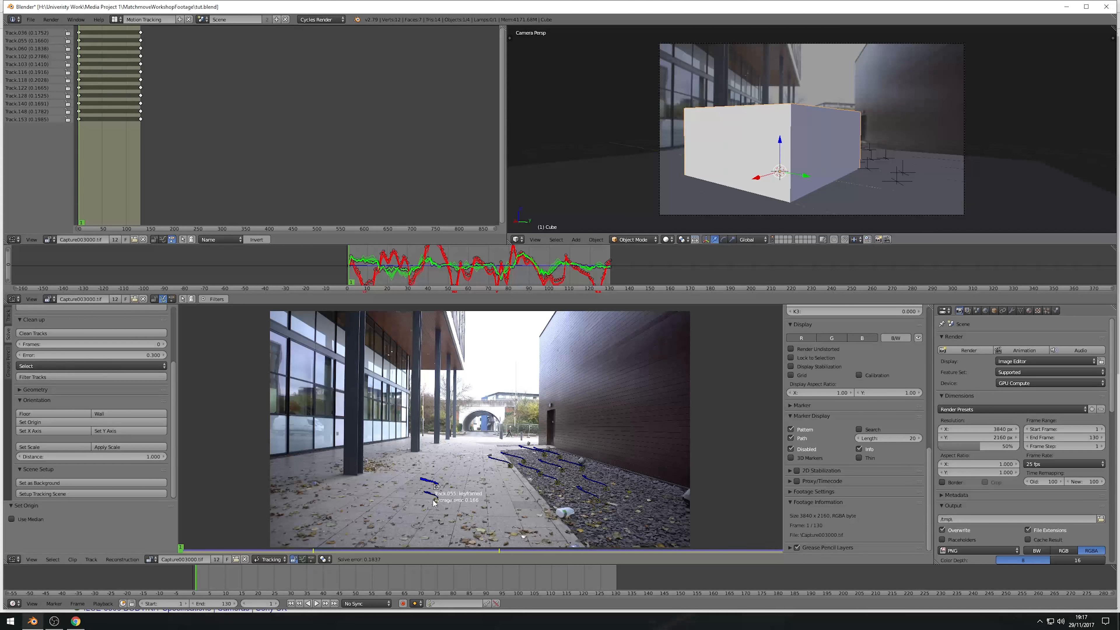
{"action": "left_click", "coordinate": [53, 431]}
- Set the scene scale using a distance of 2 between the two pavement tracks
{"action": "right_click", "coordinate": [436, 486]}
{"action": "right_click", "coordinate": [436, 500], "text": "shift"}
{"action": "double_click", "coordinate": [91, 457]}
{"action": "type", "text": "2"}
{"action": "left_click", "coordinate": [53, 447]}
- Rotate the ground plane about 5.9 degrees around the global Z axis to line up with the pavement
{"action": "right_click", "coordinate": [840, 188]}
{"action": "key", "text": "r"}
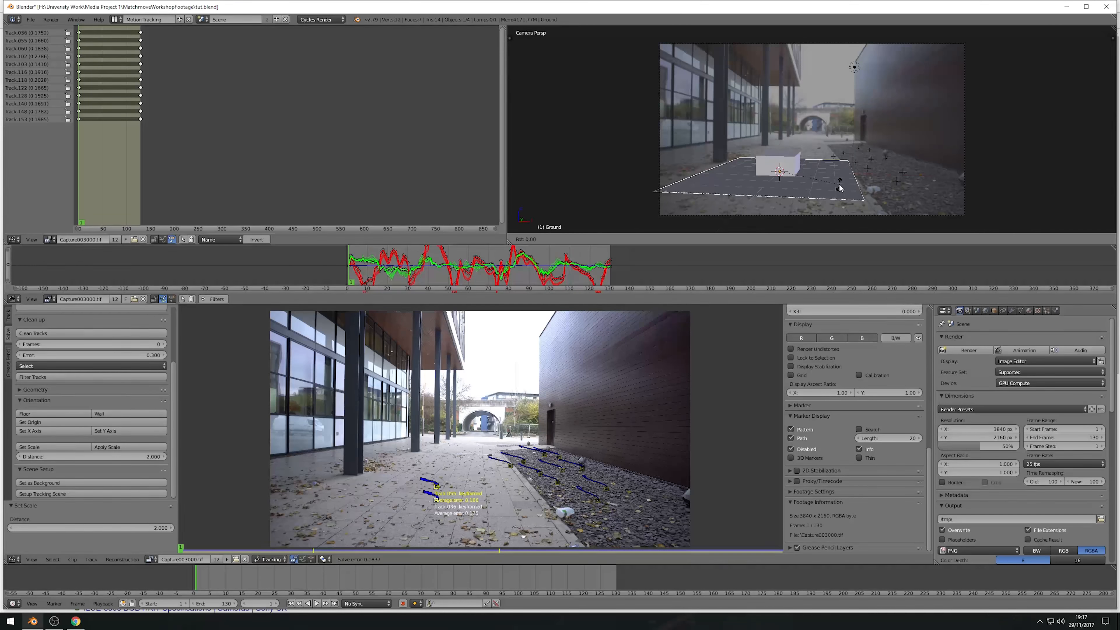
{"action": "key", "text": "z"}
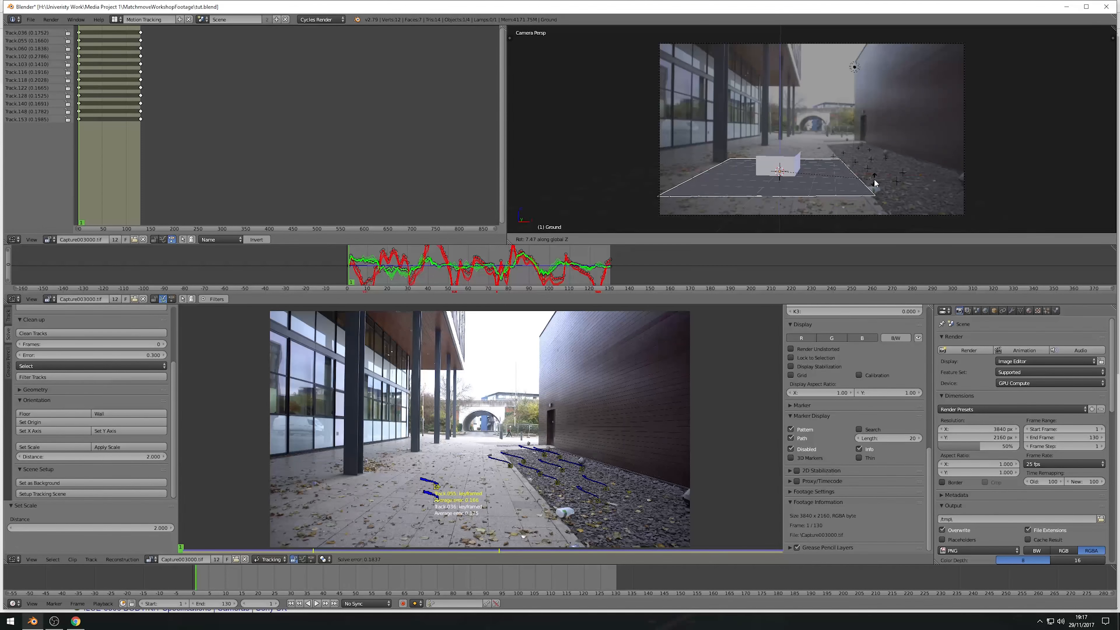
{"action": "left_click", "coordinate": [873, 185]}
- Raise the cube about 1 unit along Z so that it rests on the ground plane
{"action": "right_click", "coordinate": [796, 167]}
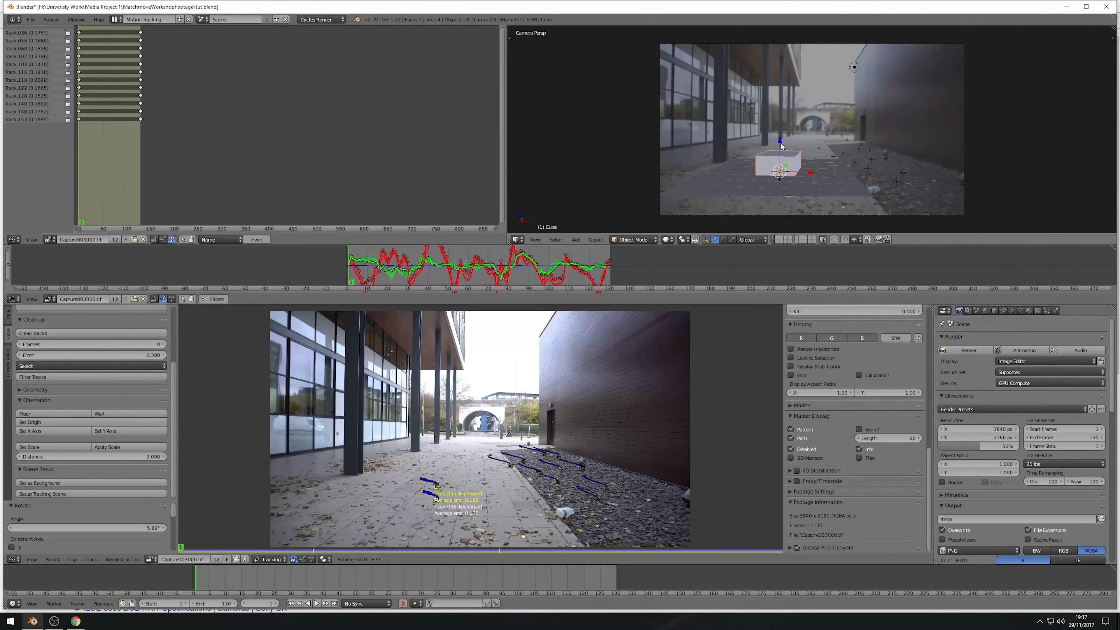
{"action": "mouse_move", "coordinate": [780, 146]}
{"action": "left_mouse_down"}
{"action": "mouse_move", "coordinate": [782, 121]}
{"action": "mouse_move", "coordinate": [765, 133]}
{"action": "left_mouse_up"}
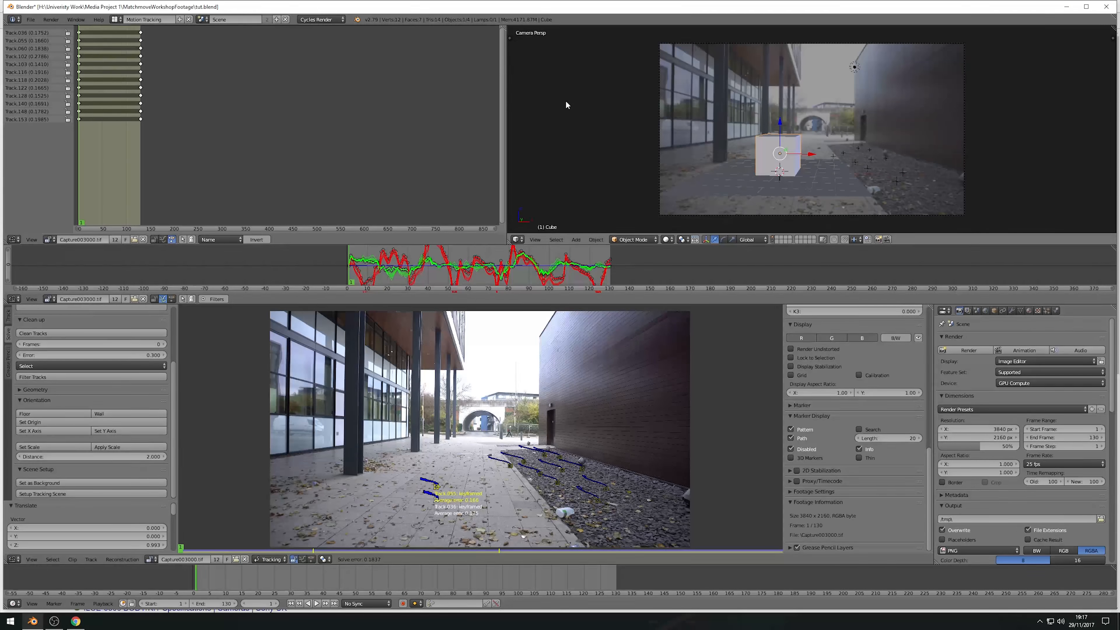
- Render frame 1 and examine how the cube and its shadow sit in the footage
{"action": "left_click", "coordinate": [52, 20]}
{"action": "left_click", "coordinate": [66, 30]}
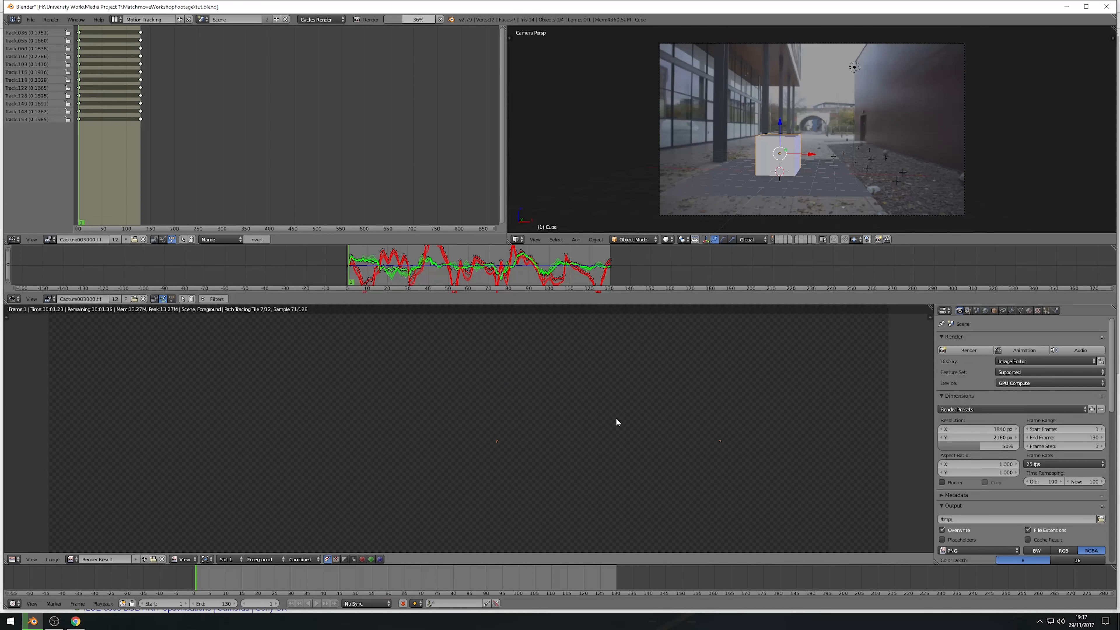
{"action": "scroll", "coordinate": [616, 415], "scroll_direction": "down", "scroll_amount": 6}
{"action": "scroll", "coordinate": [630, 425], "scroll_direction": "up", "scroll_amount": 2}
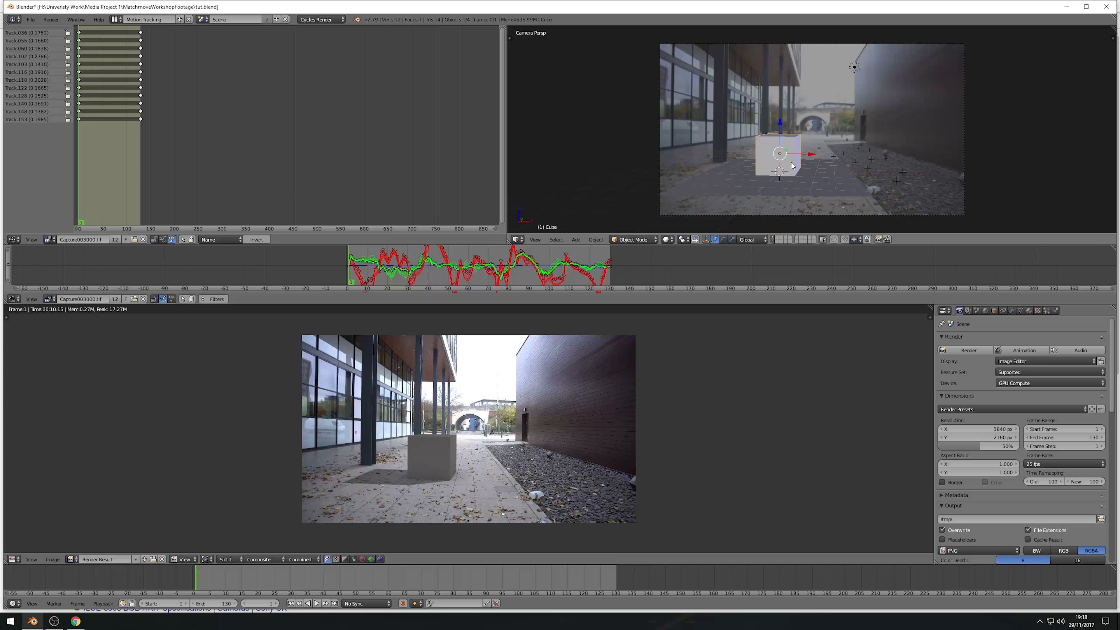
- Rotate the cube slightly around the Z axis to align it with the pavement
{"action": "key", "text": "r"}
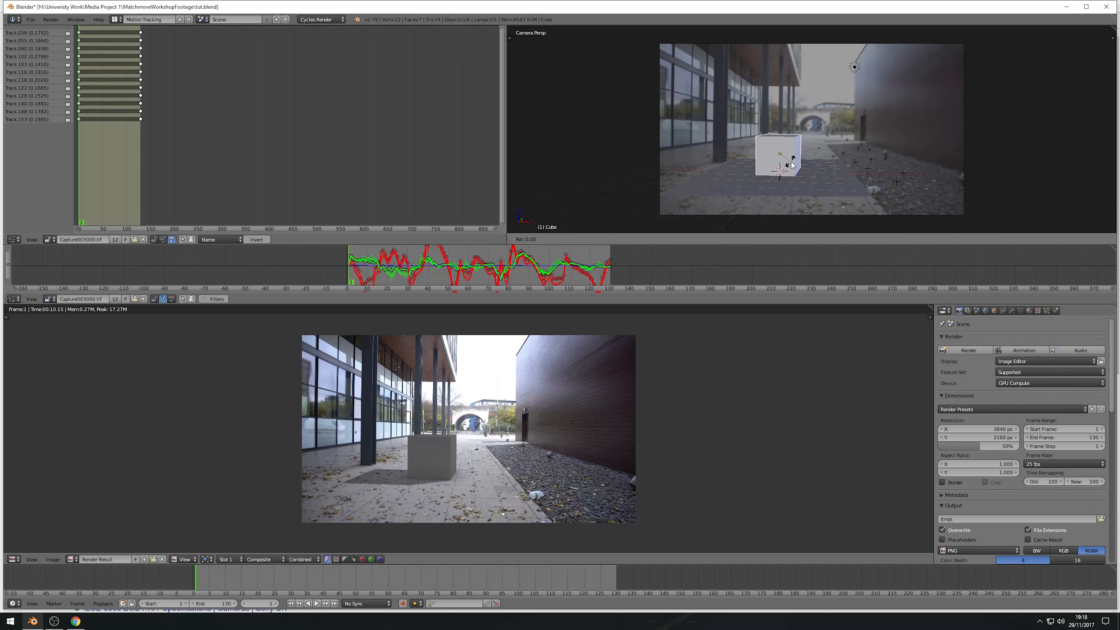
{"action": "key", "text": "z"}
{"action": "left_click", "coordinate": [791, 163]}
- Show the world settings and check the scene in rendered viewport shading before returning to solid shading
{"action": "left_click", "coordinate": [985, 310]}
{"action": "left_click", "coordinate": [669, 240]}
{"action": "left_click", "coordinate": [700, 181]}
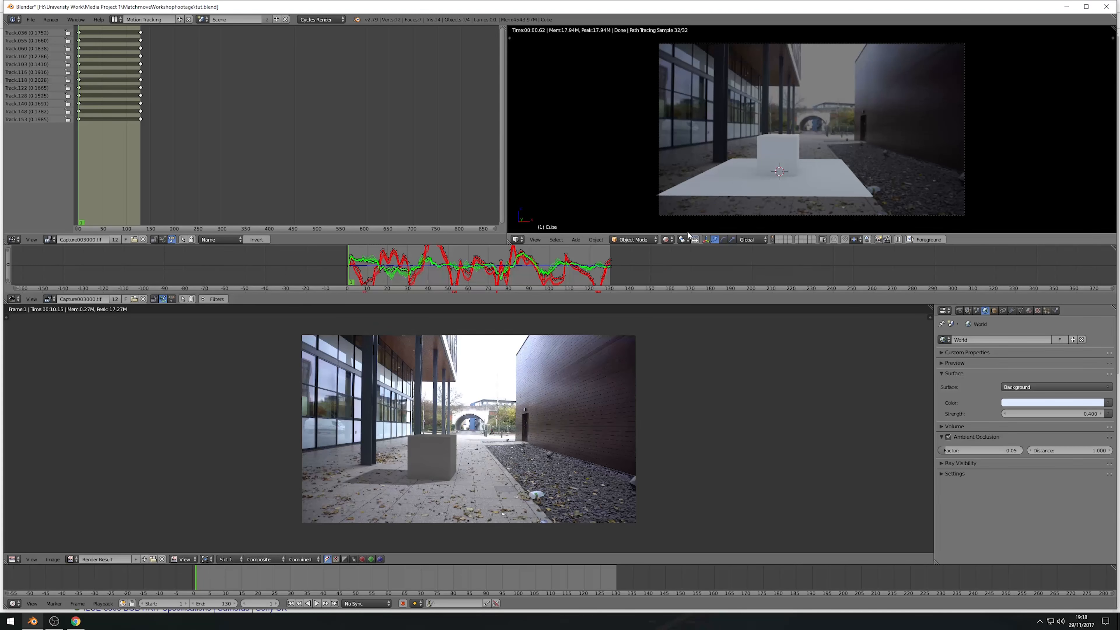
{"action": "left_click", "coordinate": [668, 239]}
{"action": "left_click", "coordinate": [693, 211]}
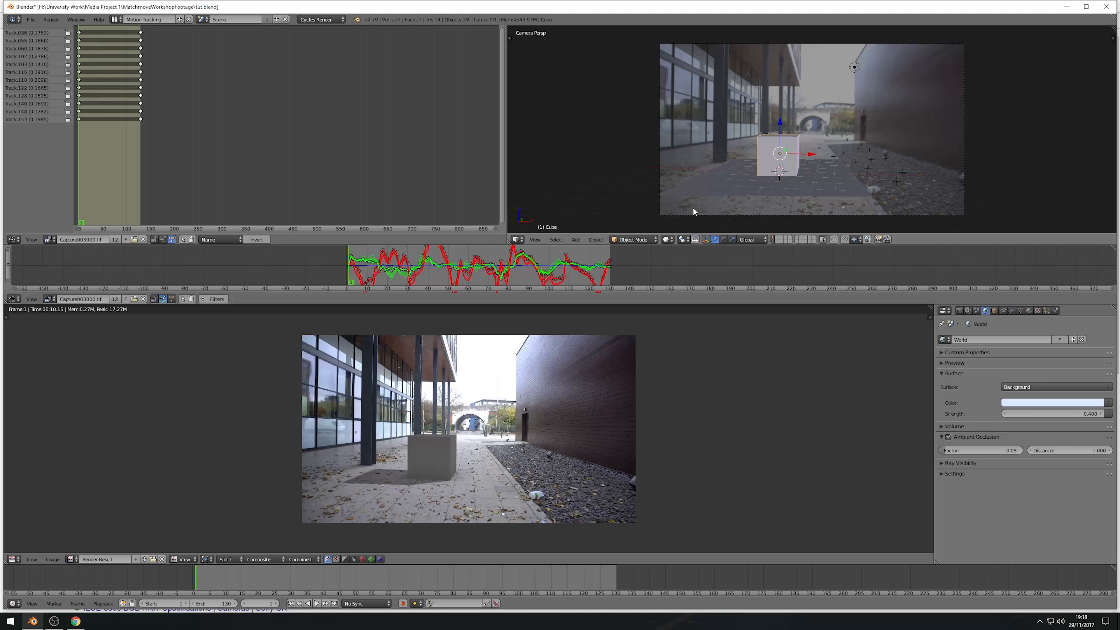
- Raise the lamp along Z above the camera frame and change its type to Area
{"action": "scroll", "coordinate": [827, 104], "scroll_direction": "down", "scroll_amount": 4}
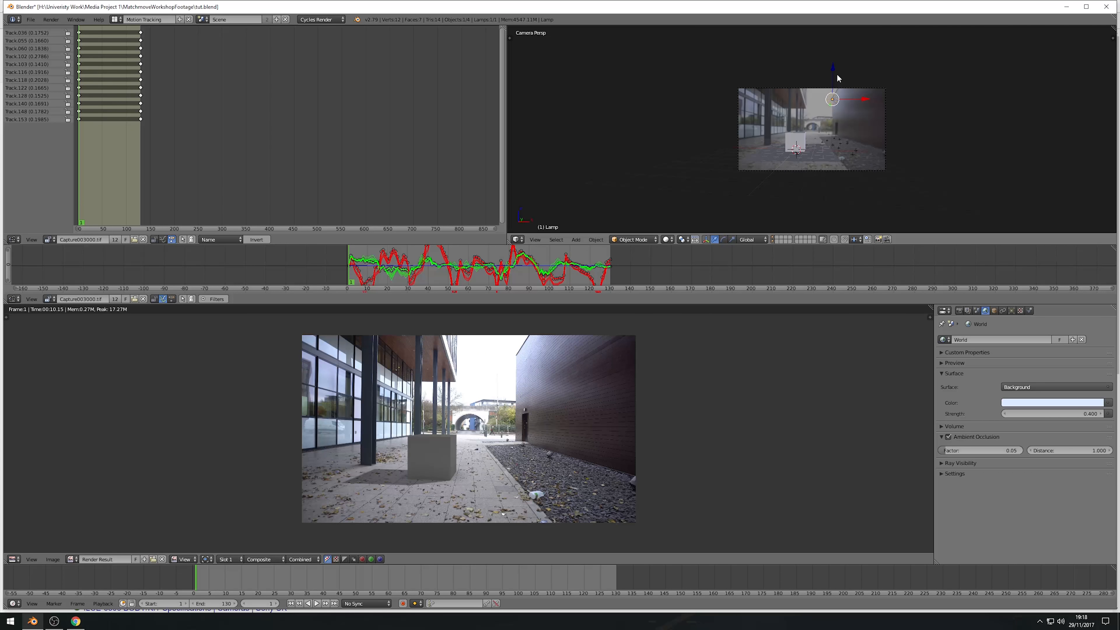
{"action": "left_click_drag", "start_coordinate": [831, 74], "coordinate": [761, 31]}
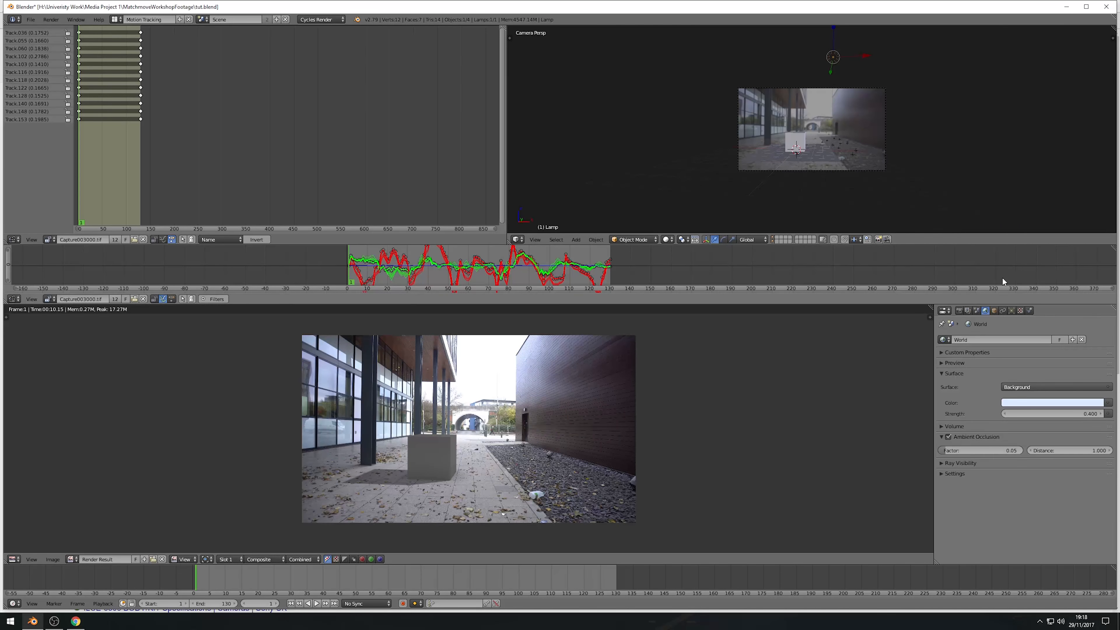
{"action": "left_click", "coordinate": [1011, 310]}
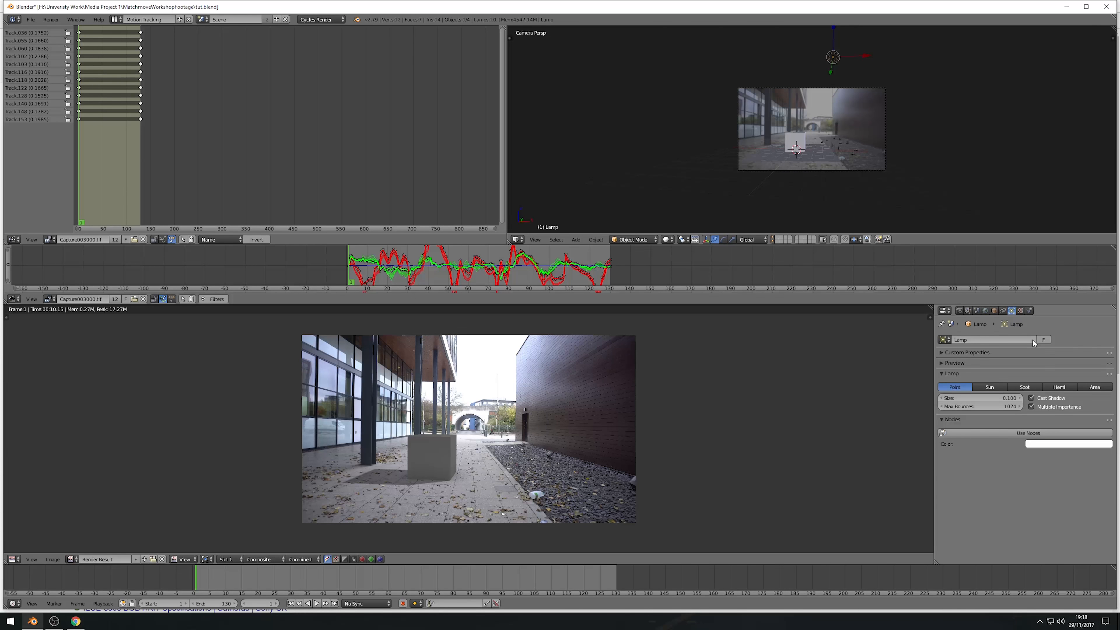
{"action": "left_click", "coordinate": [1083, 386]}
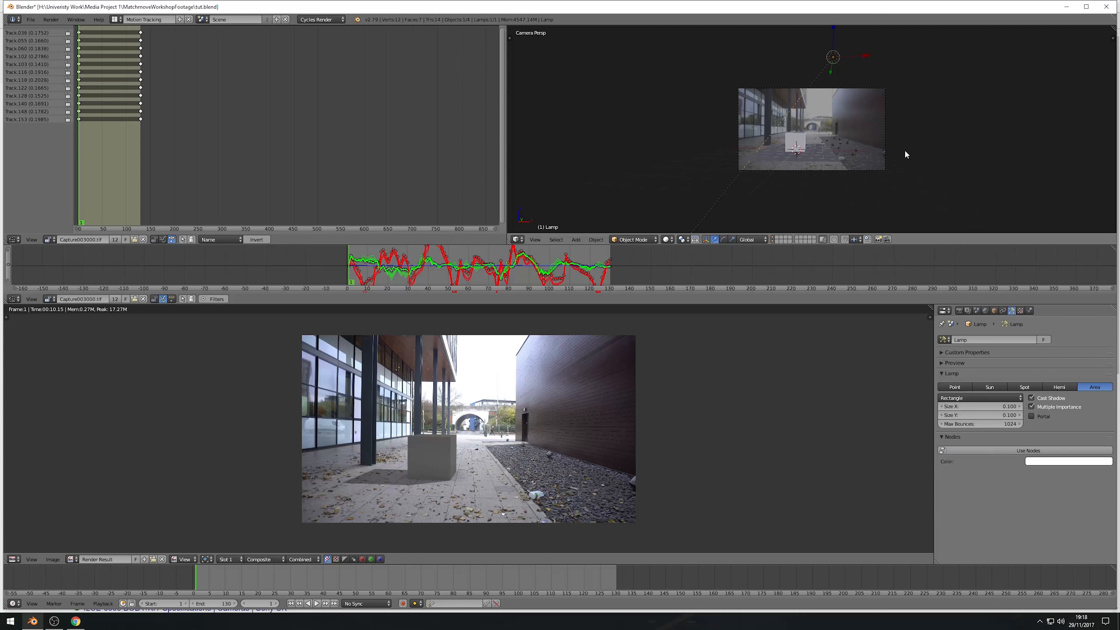
- Move the area lamp outward along the X axis and farther from the camera along the Y axis
{"action": "middle_click_drag", "start_coordinate": [907, 135], "coordinate": [818, 148]}
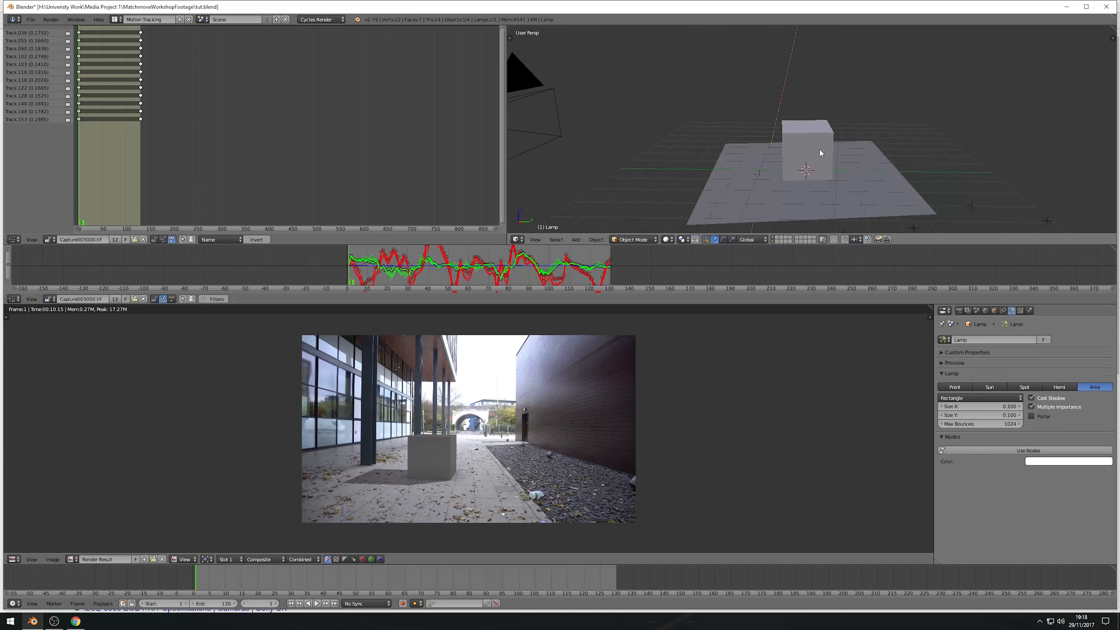
{"action": "scroll", "coordinate": [820, 148], "scroll_direction": "up", "scroll_amount": 3}
{"action": "scroll", "coordinate": [819, 147], "scroll_direction": "down", "scroll_amount": 5}
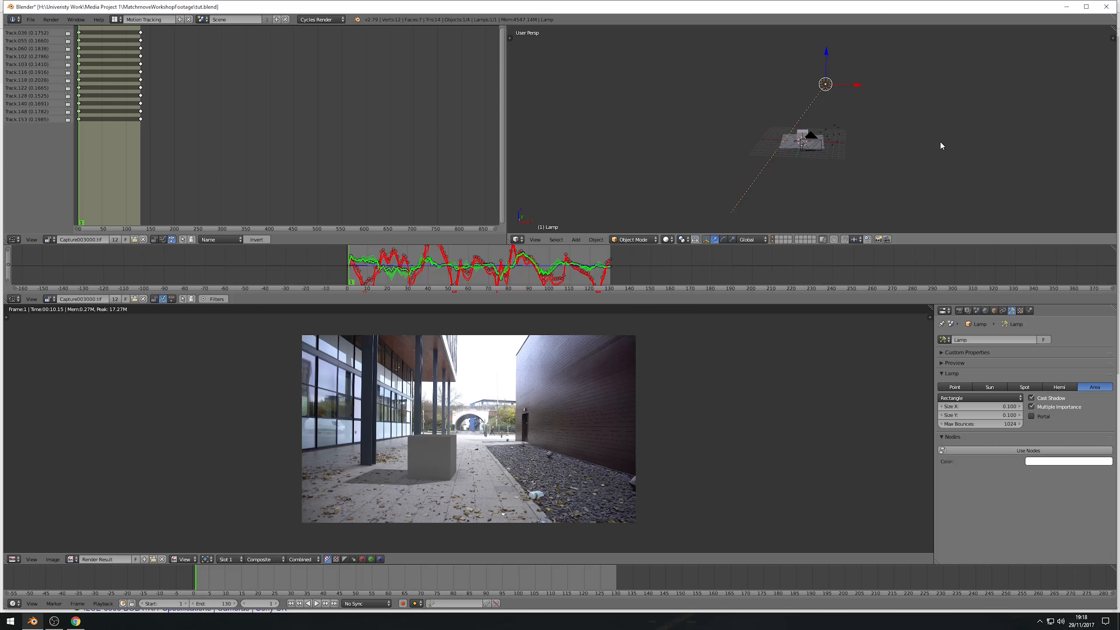
{"action": "left_click_drag", "start_coordinate": [854, 85], "coordinate": [897, 82]}
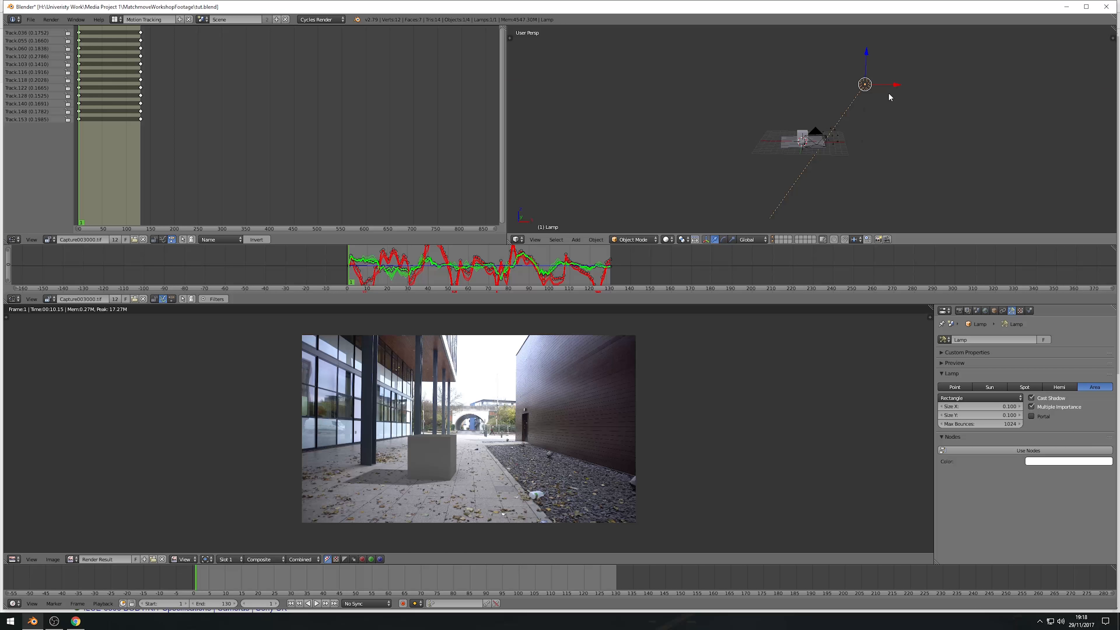
{"action": "middle_click_drag", "start_coordinate": [888, 91], "coordinate": [861, 120]}
{"action": "middle_click_drag", "start_coordinate": [784, 28], "coordinate": [710, 44]}
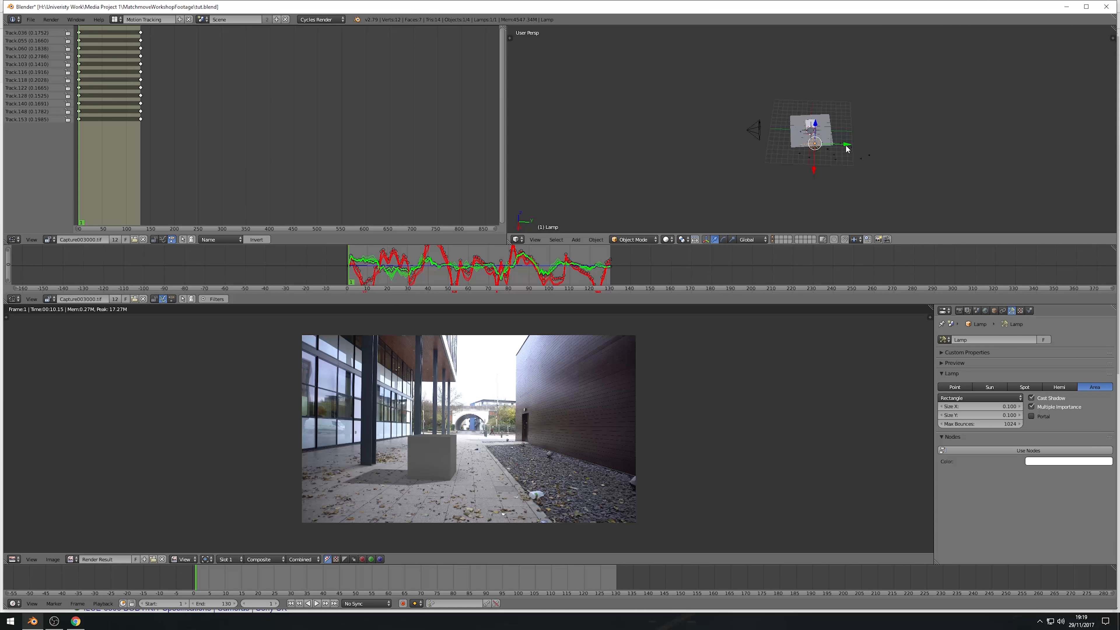
{"action": "left_click_drag", "start_coordinate": [844, 146], "coordinate": [877, 103]}
- Rotate the area lamp around the Z axis so that it points towards the cube
{"action": "middle_click_drag", "start_coordinate": [761, 170], "coordinate": [826, 150]}
{"action": "middle_click_drag", "start_coordinate": [883, 125], "coordinate": [862, 128]}
{"action": "key", "text": "r"}
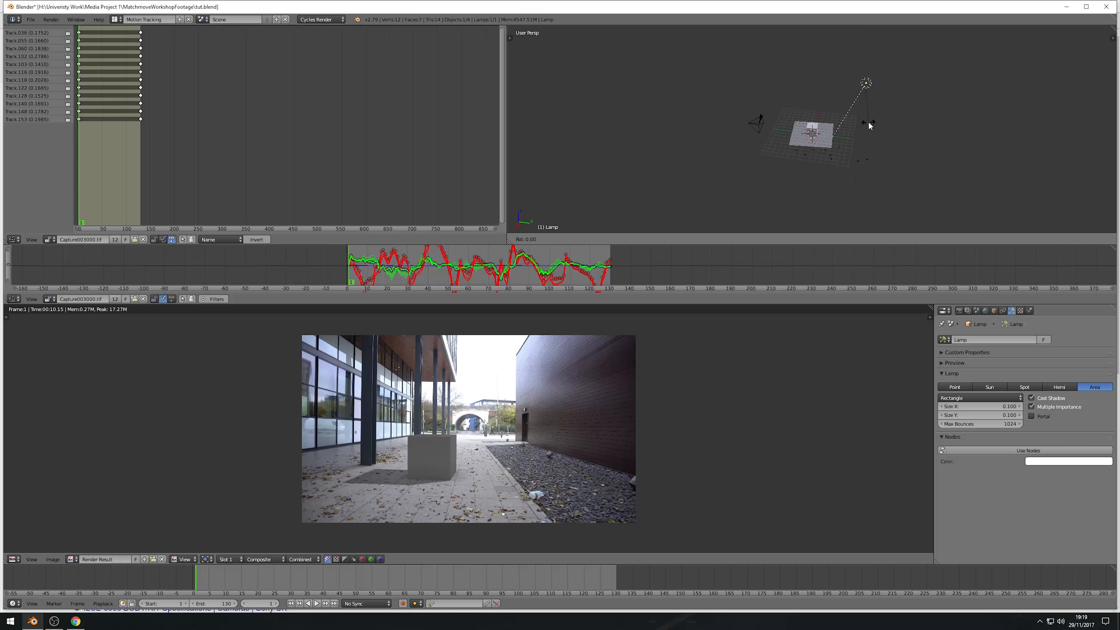
{"action": "key", "text": "z"}
{"action": "left_click", "coordinate": [885, 113]}
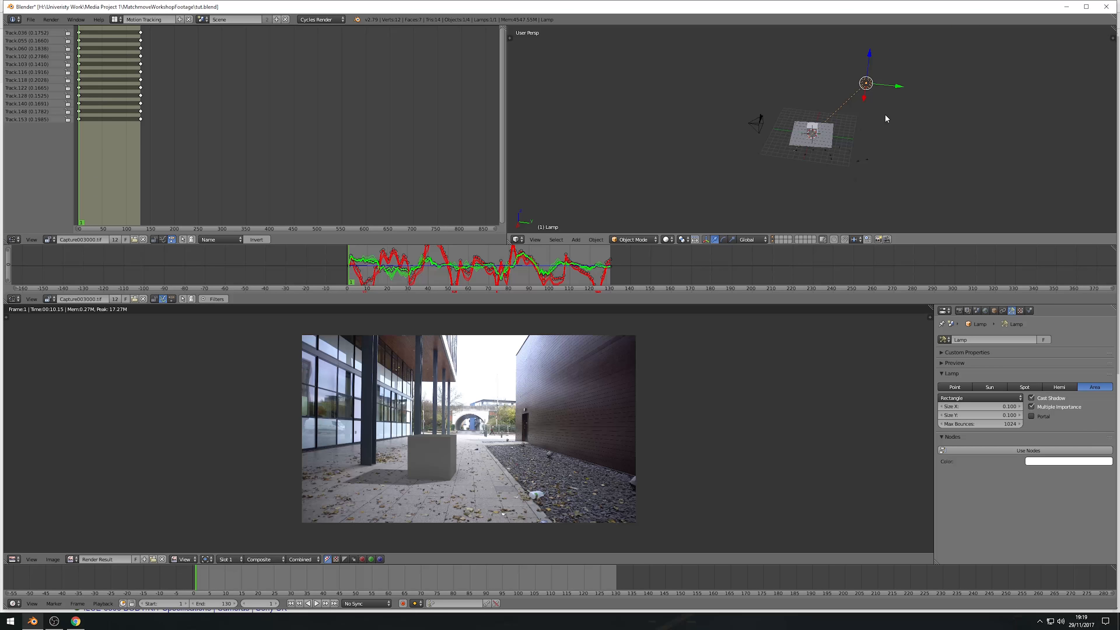
- Set the area lamp's Size X and Size Y to 10
{"action": "left_click", "coordinate": [1007, 406]}
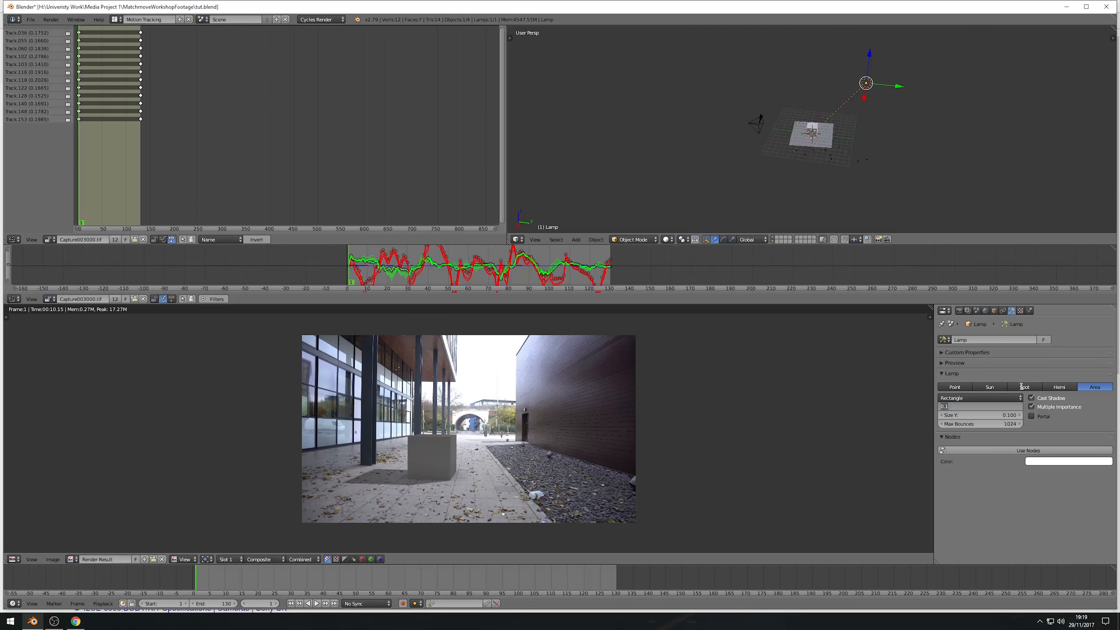
{"action": "type", "text": "10"}
{"action": "key", "text": "Return"}
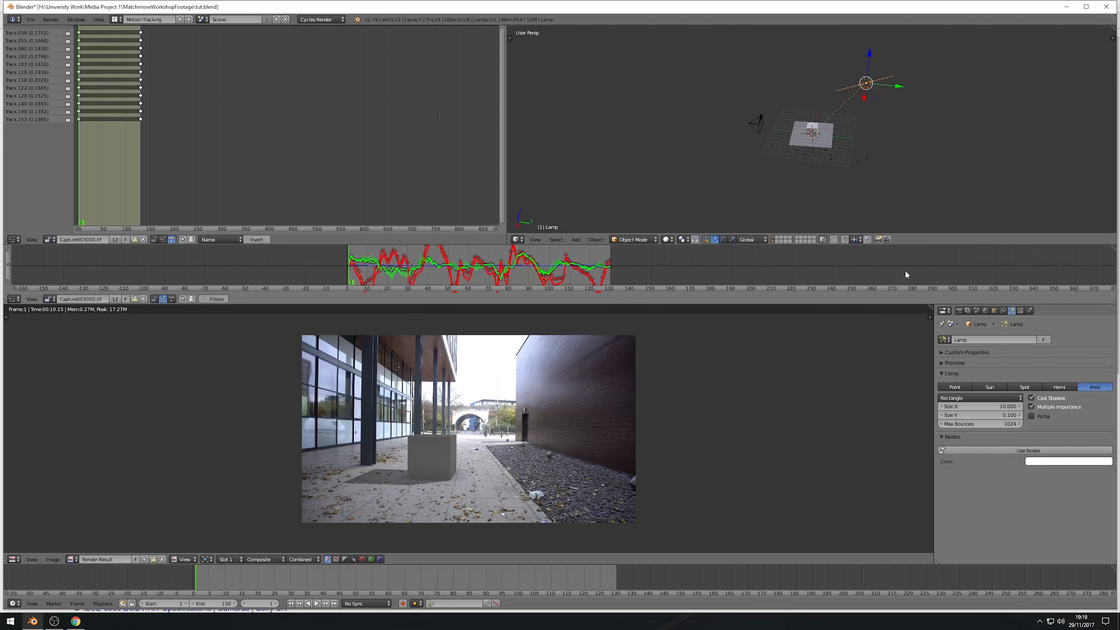
{"action": "left_click", "coordinate": [997, 416]}
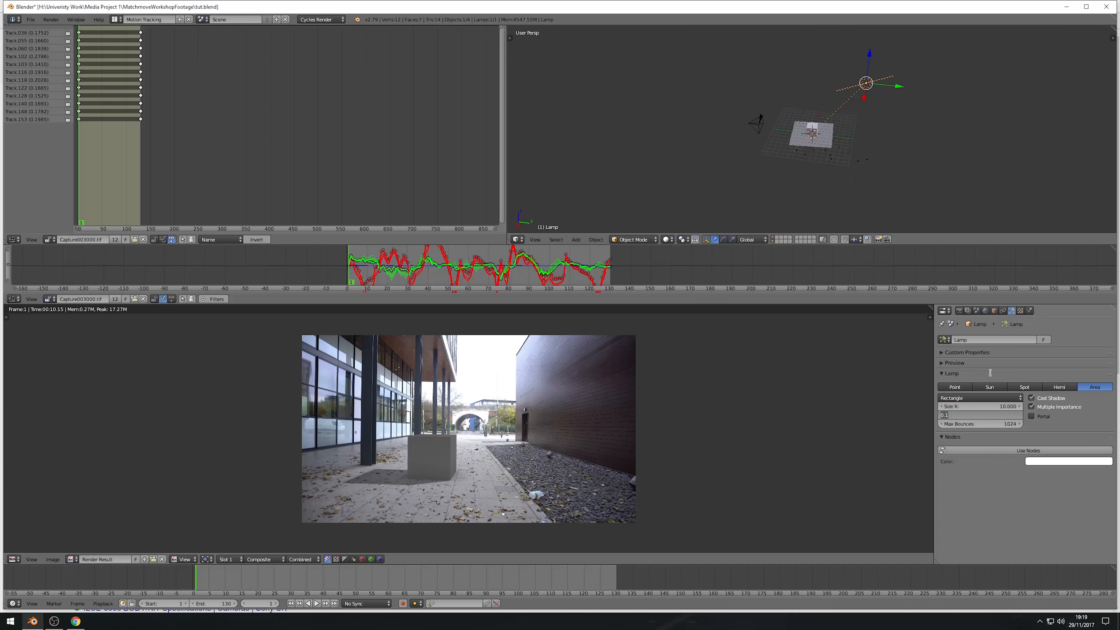
{"action": "type", "text": "10"}
{"action": "key", "text": "Return"}
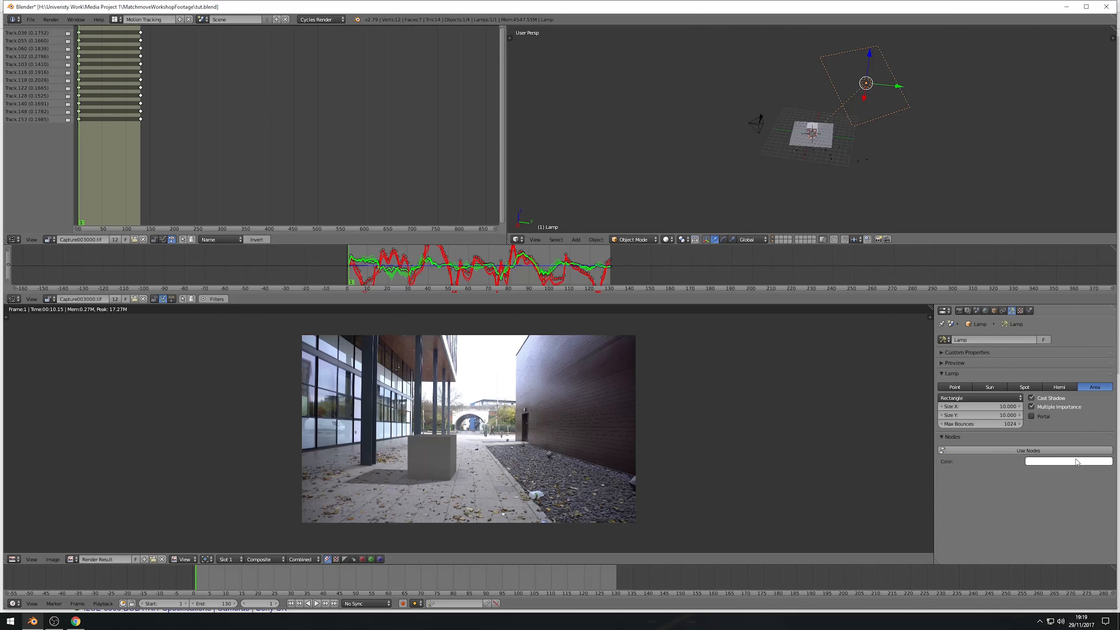
- Enable nodes for the area lamp and sample its emission colour from the bright sky in the rendered image
{"action": "left_click", "coordinate": [1067, 450]}
{"action": "left_click", "coordinate": [1065, 466]}
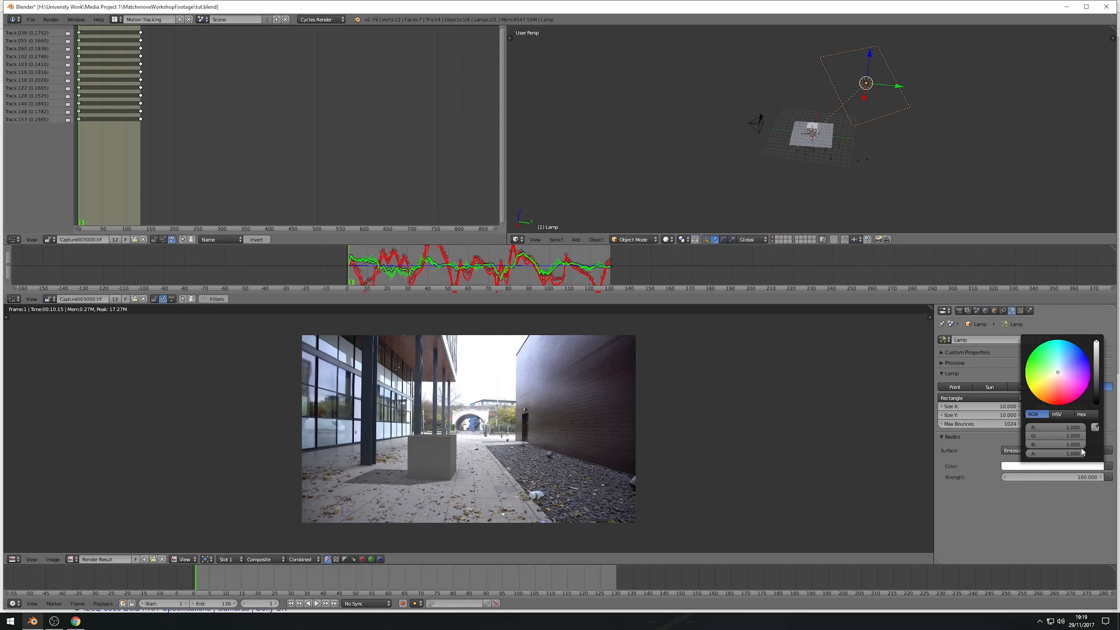
{"action": "left_click", "coordinate": [1095, 427]}
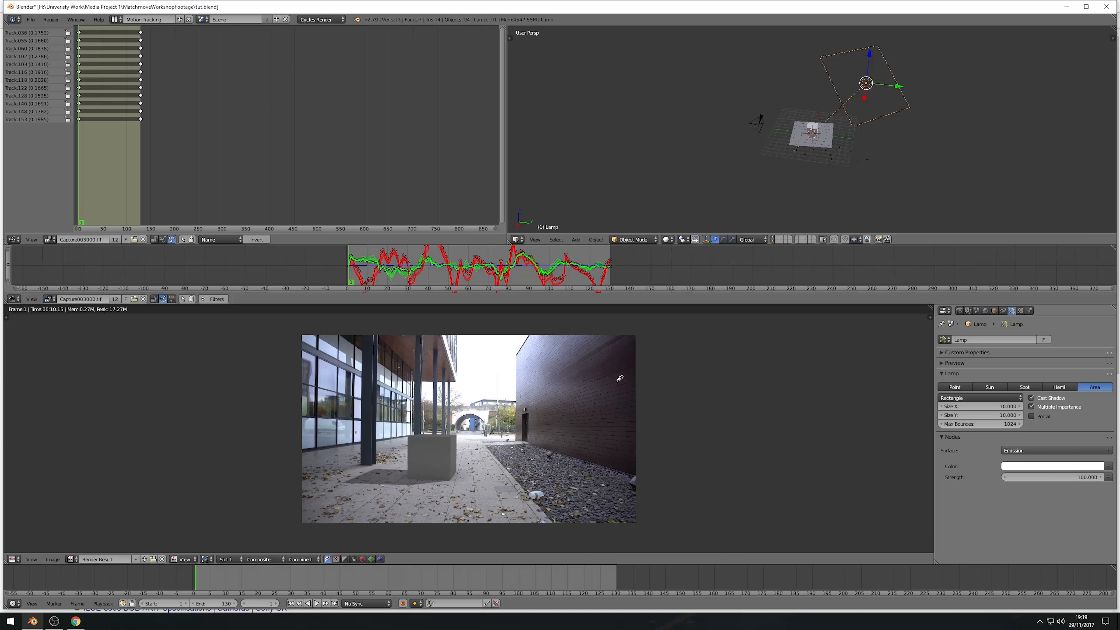
{"action": "left_click", "coordinate": [501, 362]}
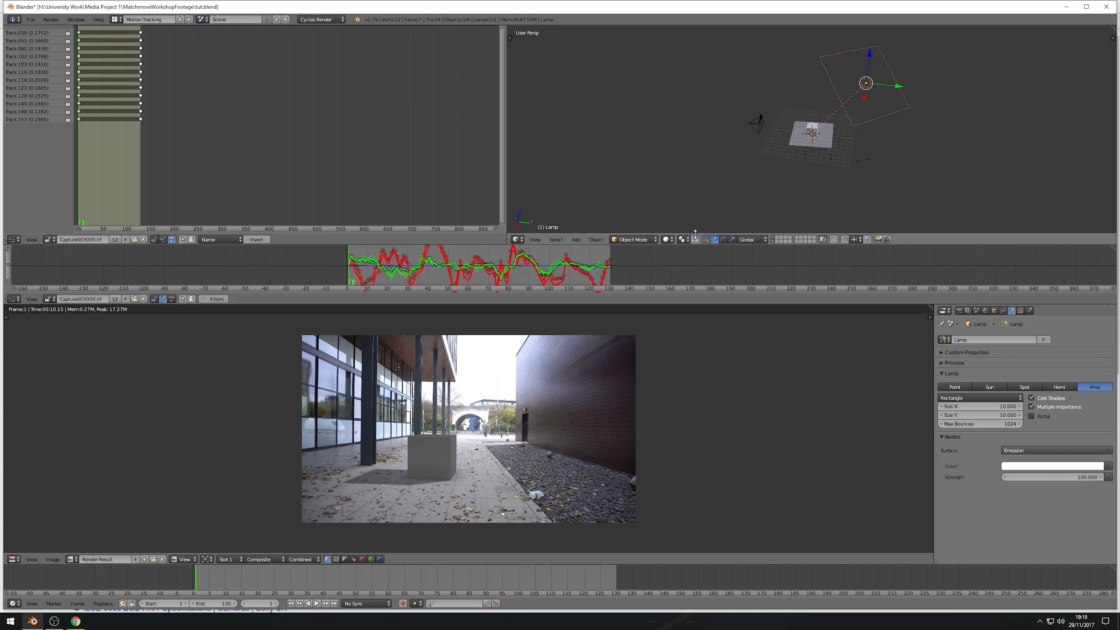
- Look through the camera with rendered viewport shading and render the current frame with the new lighting
{"action": "key", "text": "KP_0"}
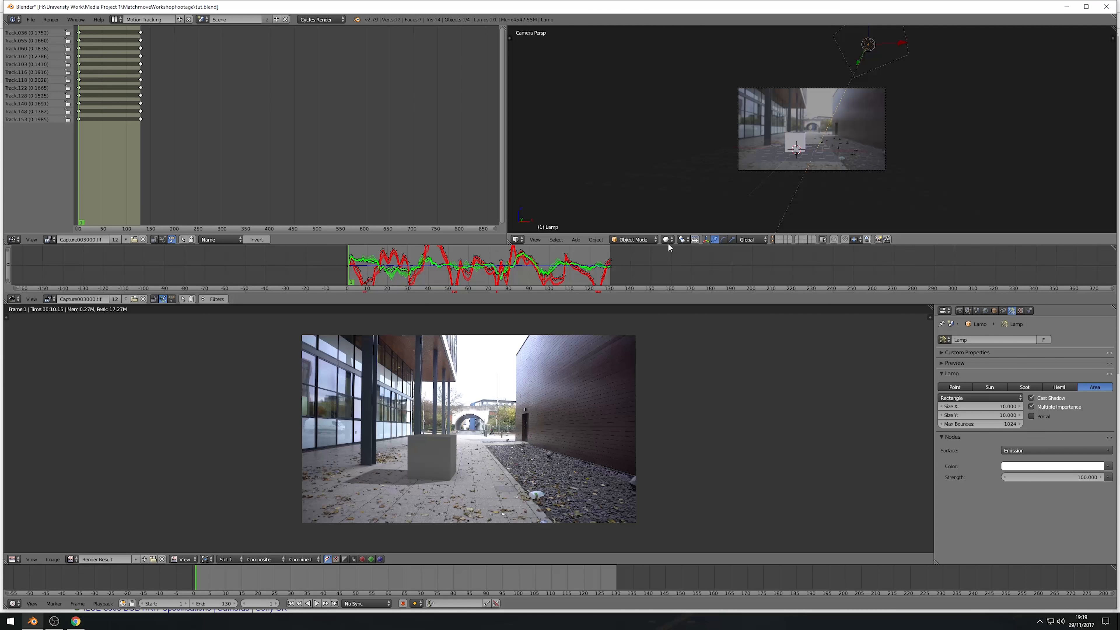
{"action": "left_click", "coordinate": [667, 239]}
{"action": "left_click", "coordinate": [679, 182]}
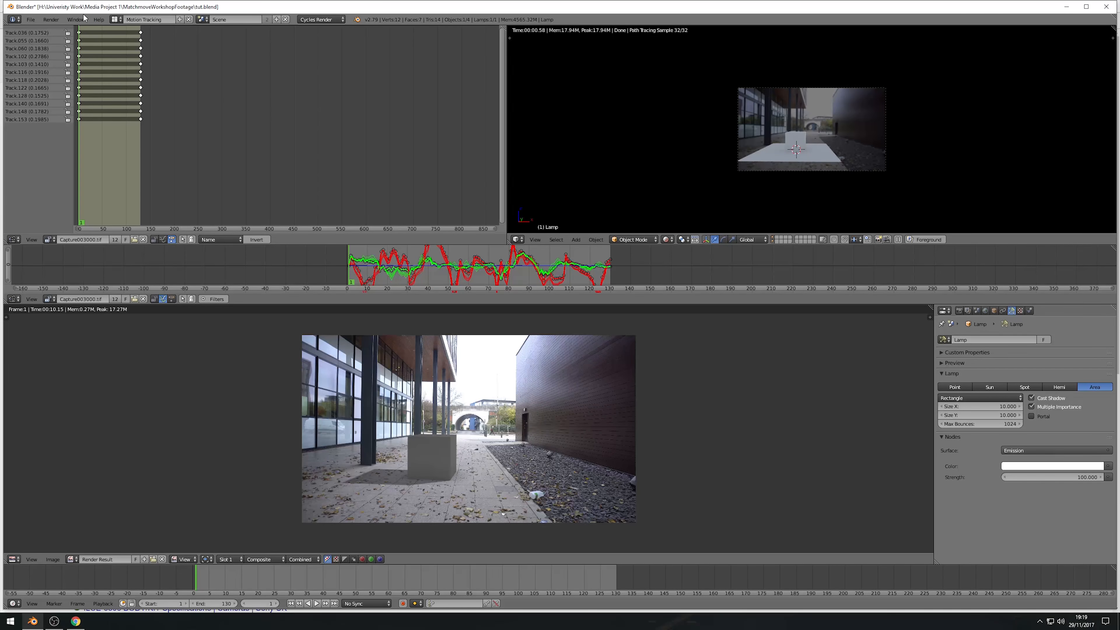
{"action": "left_click", "coordinate": [51, 20]}
{"action": "left_click", "coordinate": [66, 30]}
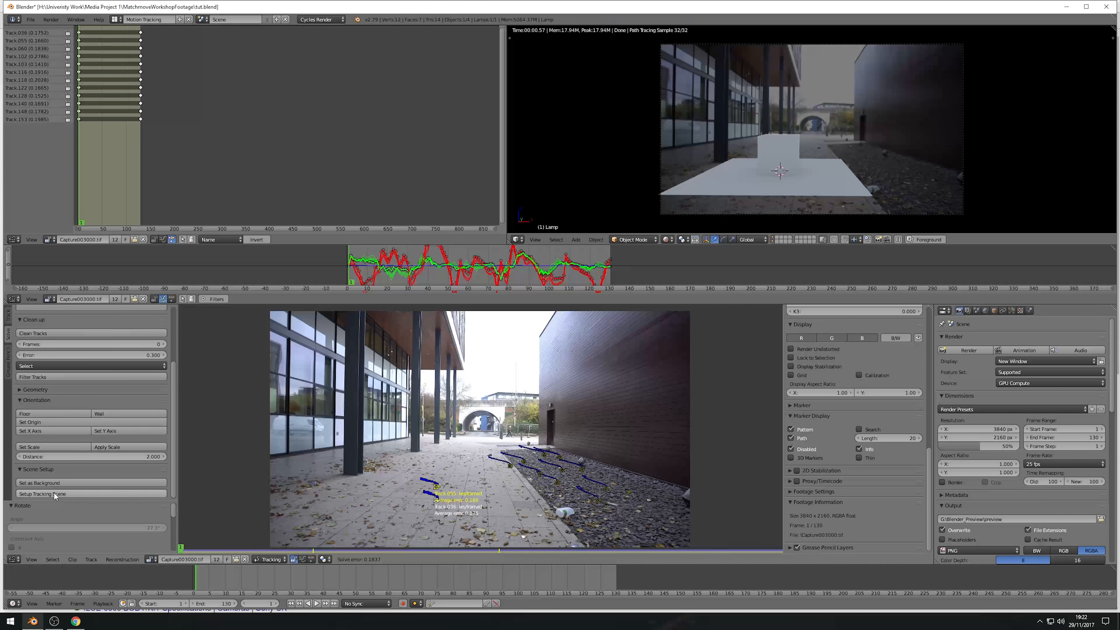
- Show only the first scene layer in the 3D viewport, hiding the layer with the ground plane
{"action": "left_click", "coordinate": [775, 239]}
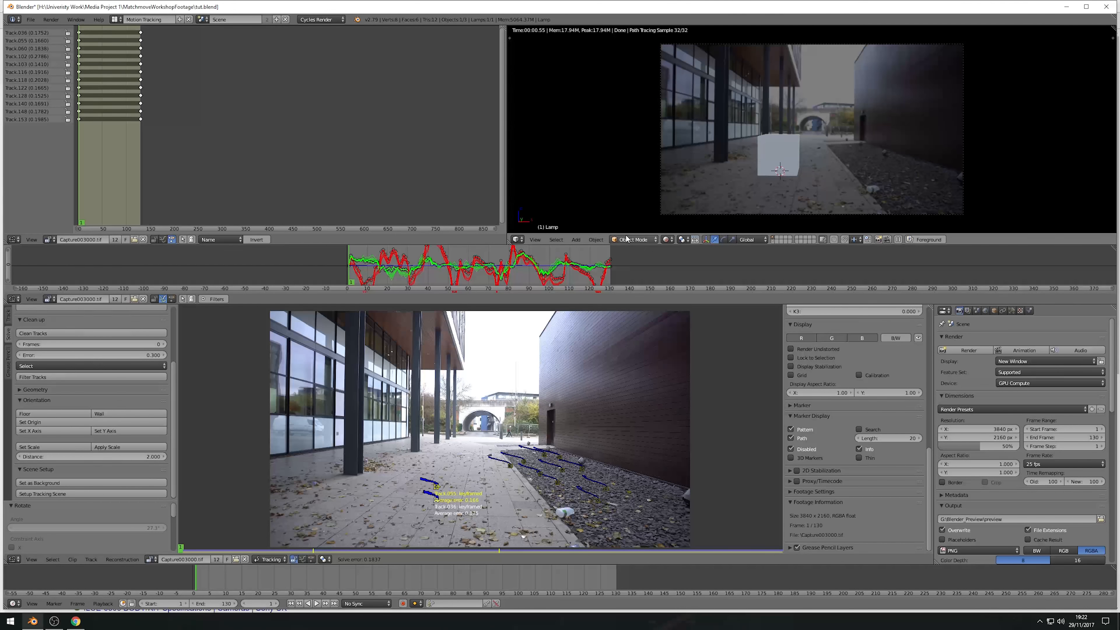
- Add a Monkey mesh to the scene and set the 3D viewport shading to Solid
{"action": "left_click", "coordinate": [576, 239]}
{"action": "mouse_move", "coordinate": [591, 229]}
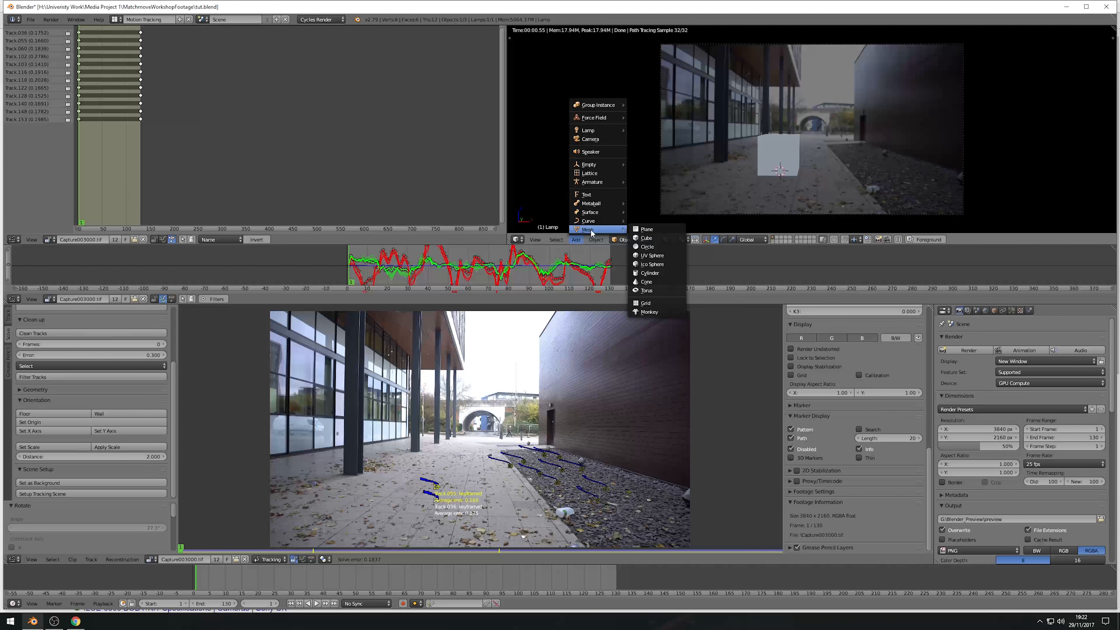
{"action": "left_click", "coordinate": [655, 315]}
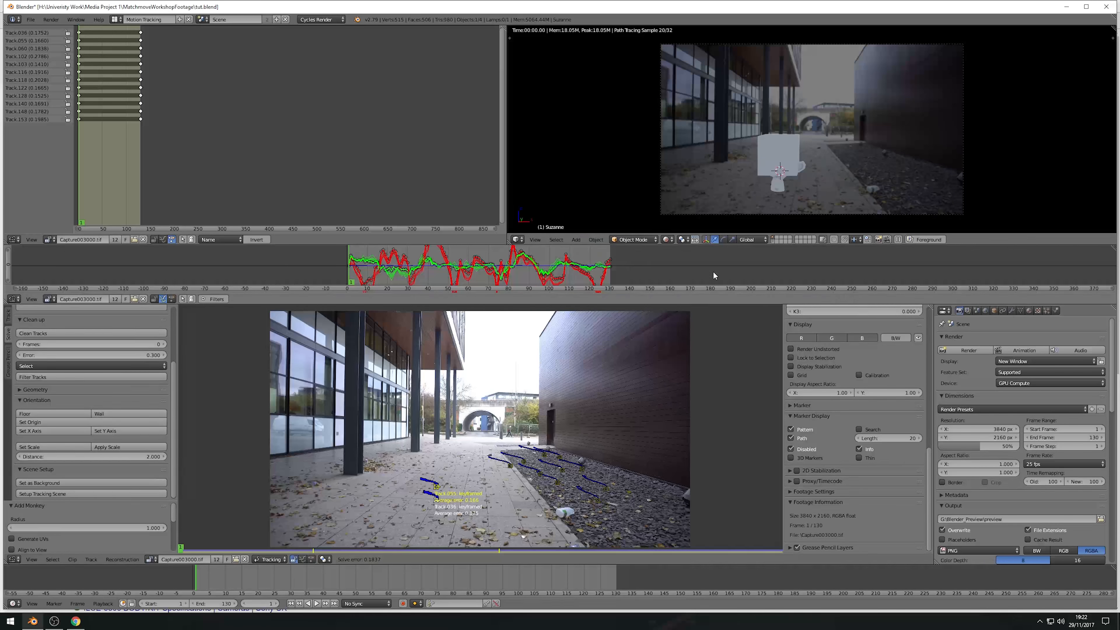
{"action": "left_click", "coordinate": [666, 239]}
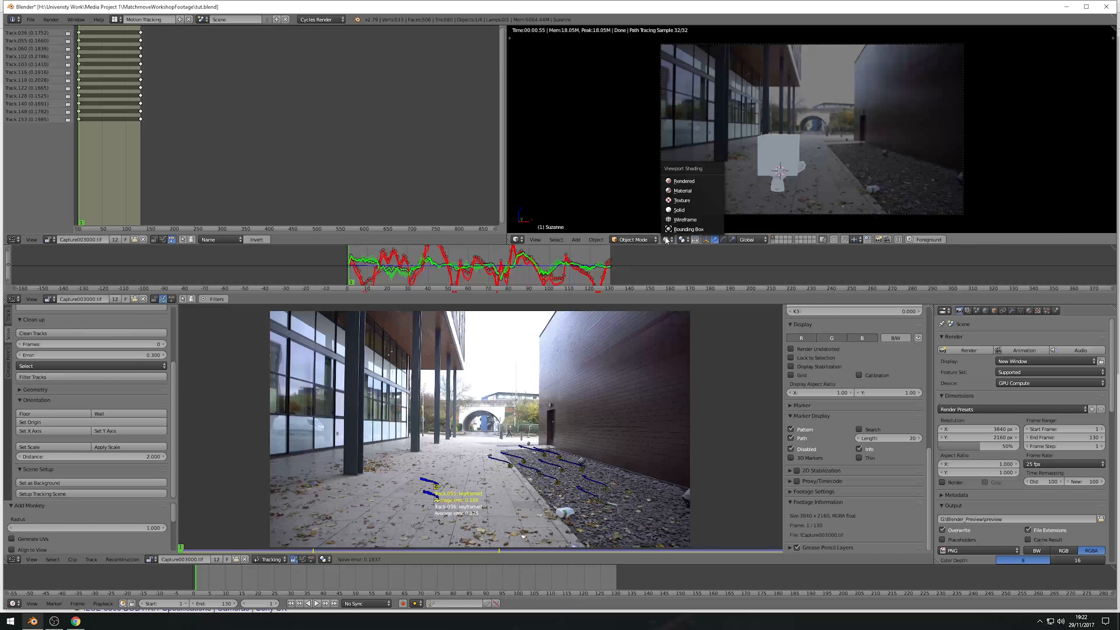
{"action": "left_click", "coordinate": [690, 212]}
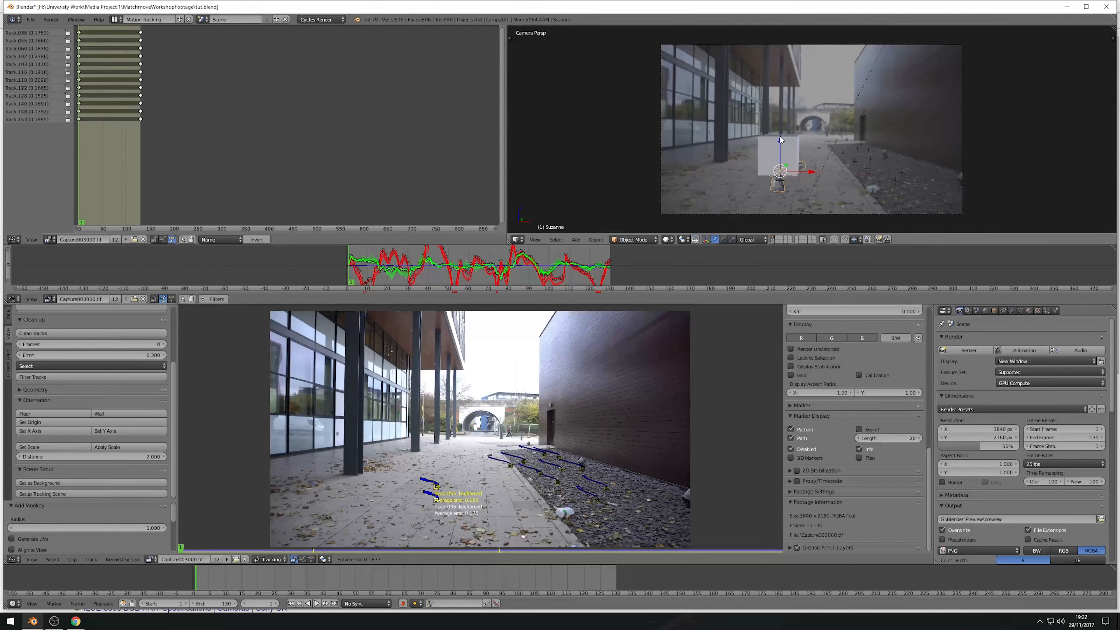
- Raise the monkey head about 2.95 units along Z above the cube and tilt it around the global X axis
{"action": "left_click_drag", "start_coordinate": [780, 142], "coordinate": [786, 83]}
{"action": "key", "text": "r"}
{"action": "key", "text": "x"}
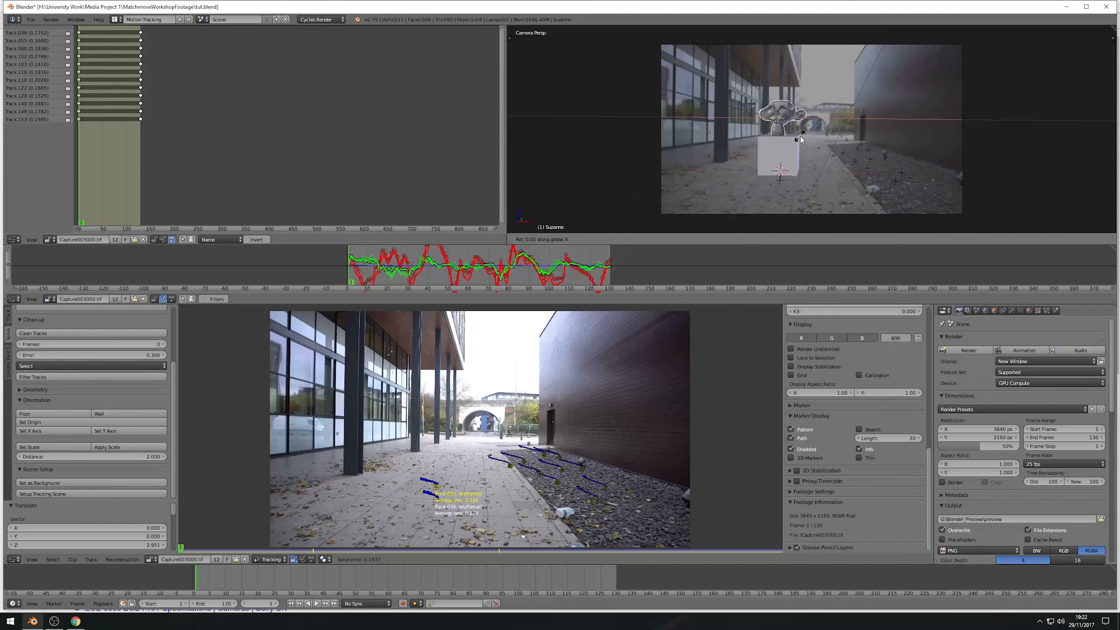
{"action": "left_click", "coordinate": [789, 153]}
- Lower the monkey head about 0.46 units along Z, adjust its tilt around X, and settle it on top of the cube
{"action": "left_click_drag", "start_coordinate": [785, 87], "coordinate": [781, 94]}
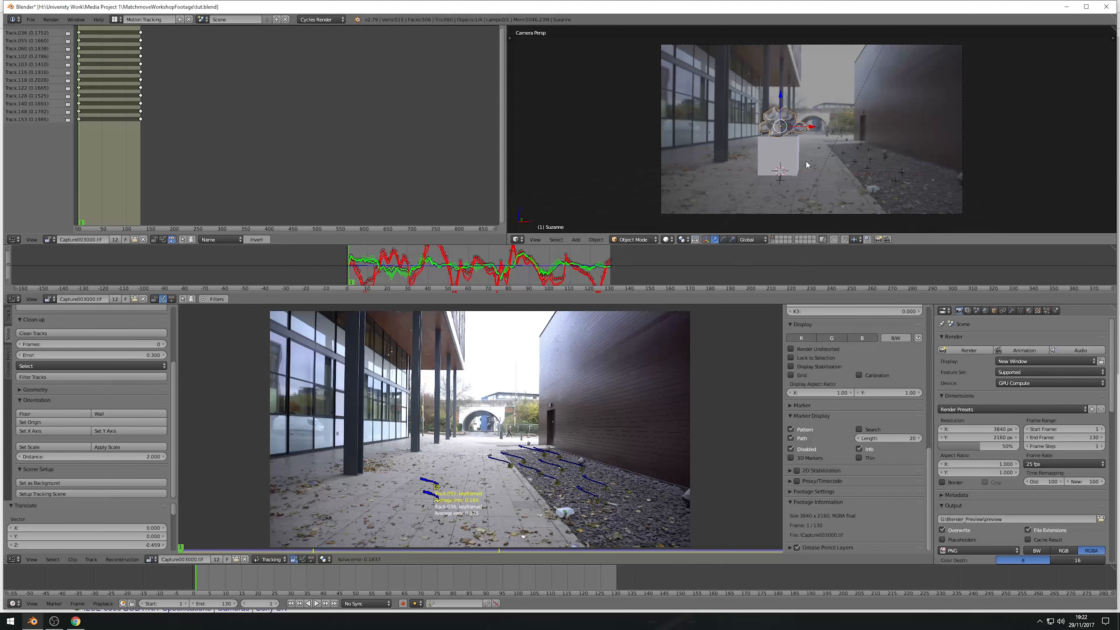
{"action": "key", "text": "r"}
{"action": "key", "text": "x"}
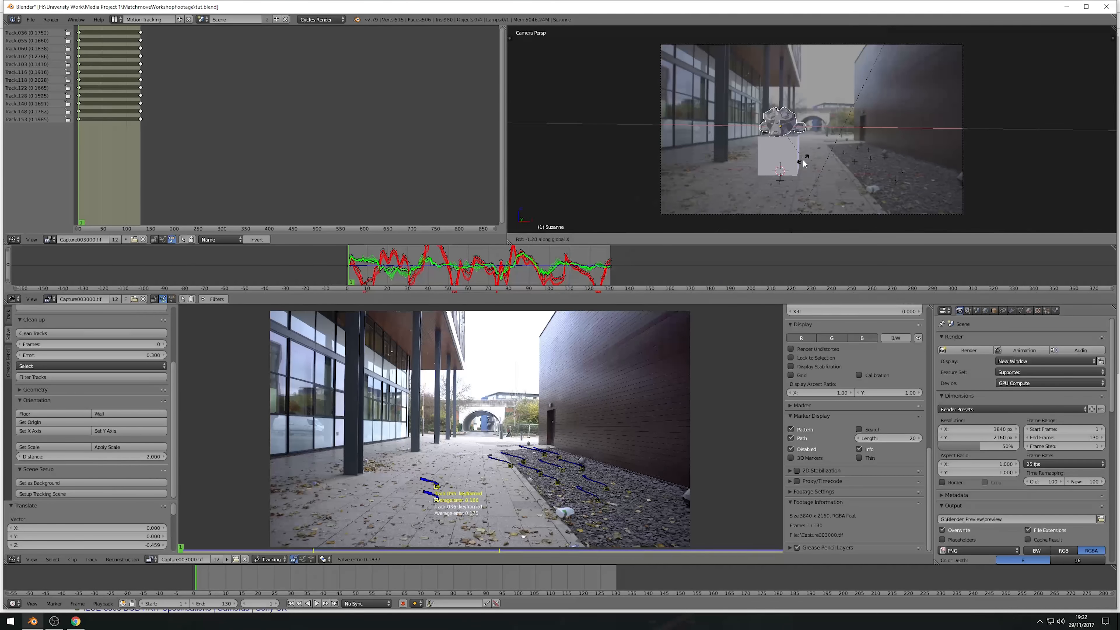
{"action": "left_click", "coordinate": [804, 163]}
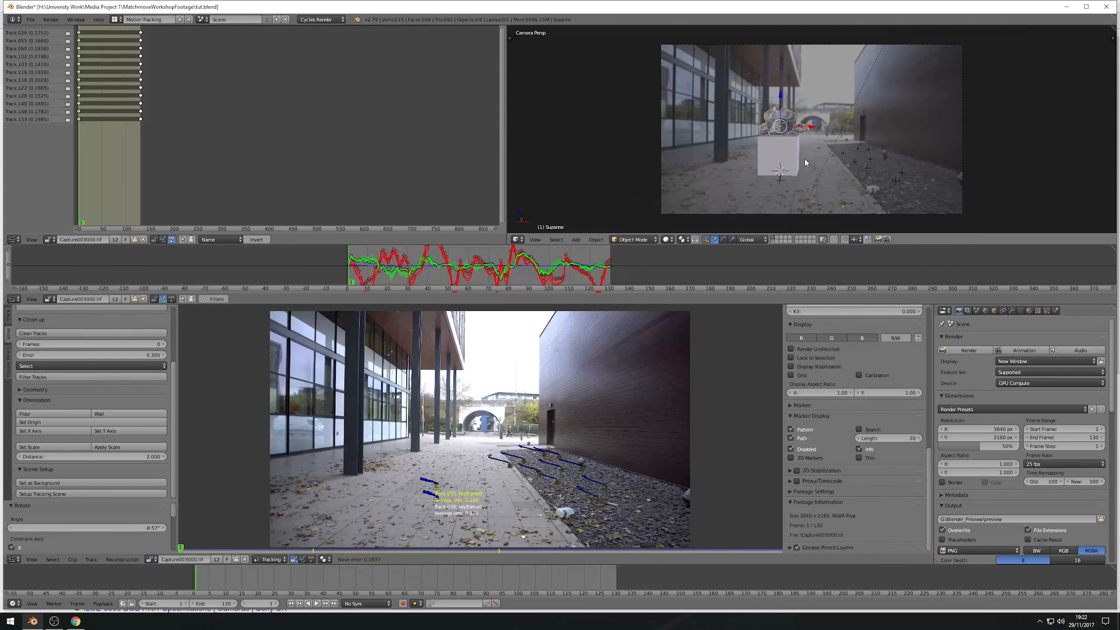
{"action": "key", "text": "g"}
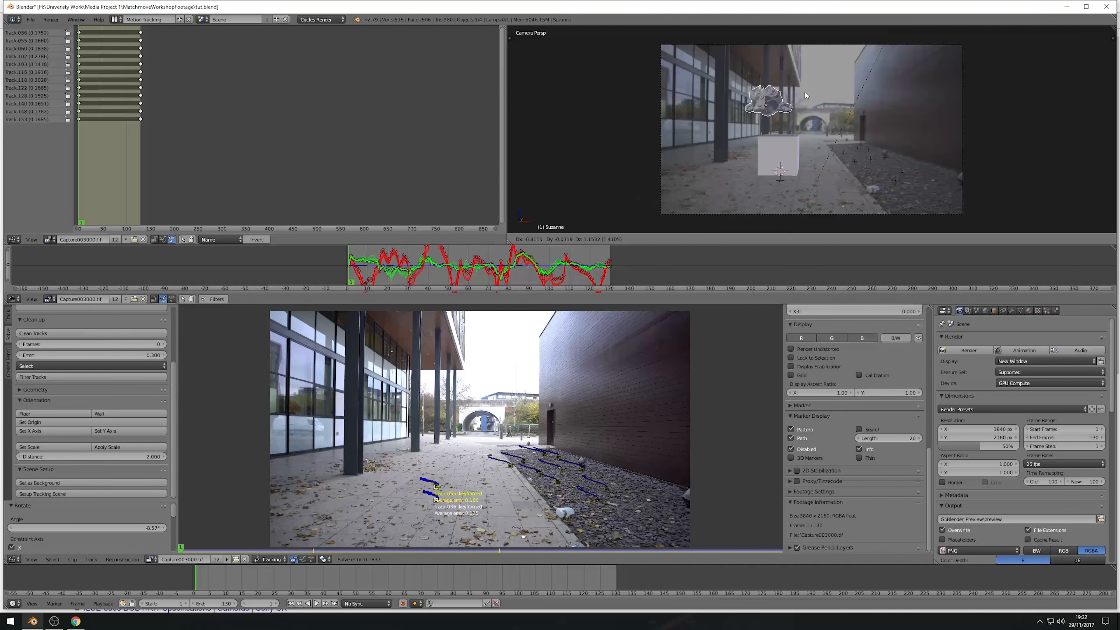
{"action": "left_click", "coordinate": [819, 114]}
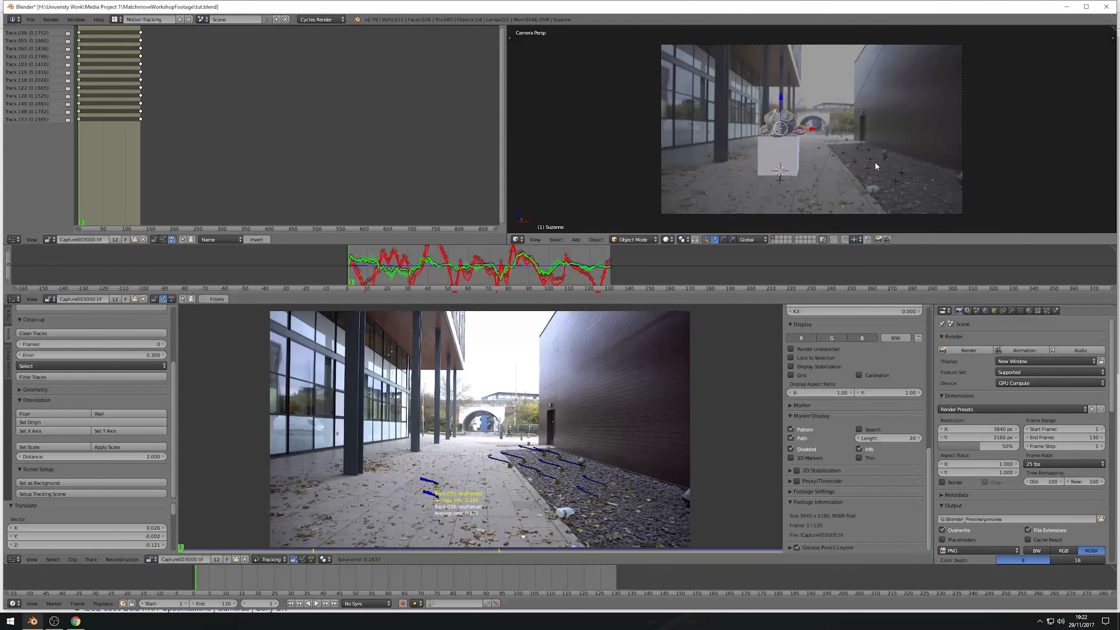
- Try smooth shading on the monkey head and return it to flat shading
{"action": "scroll", "coordinate": [772, 128], "scroll_direction": "down", "scroll_amount": 4}
{"action": "scroll", "coordinate": [765, 126], "scroll_direction": "up", "scroll_amount": 7}
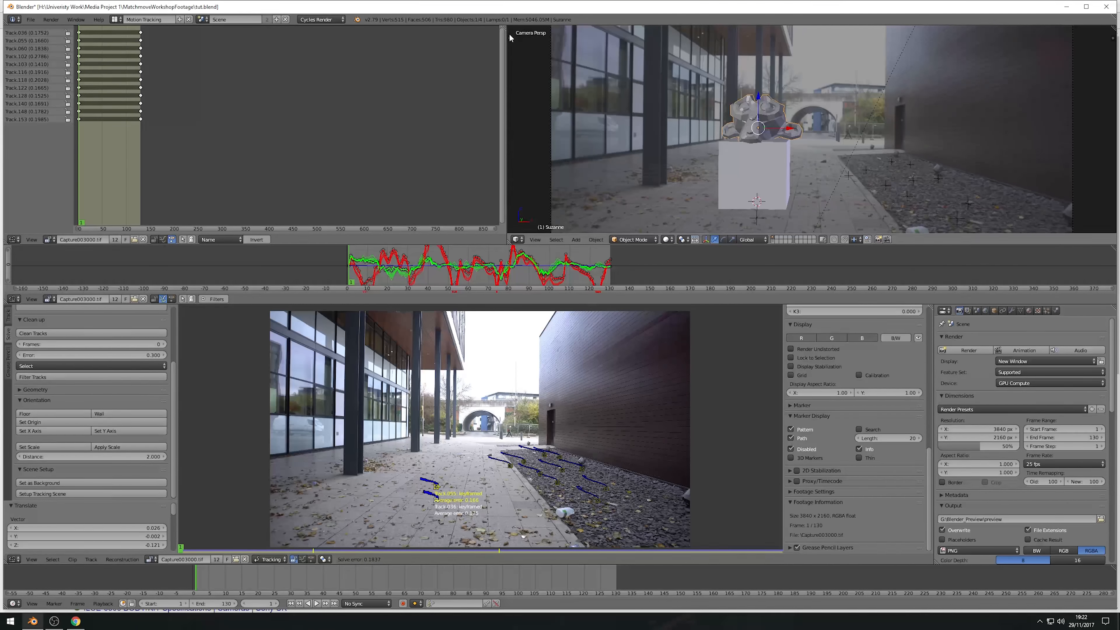
{"action": "key", "text": "t"}
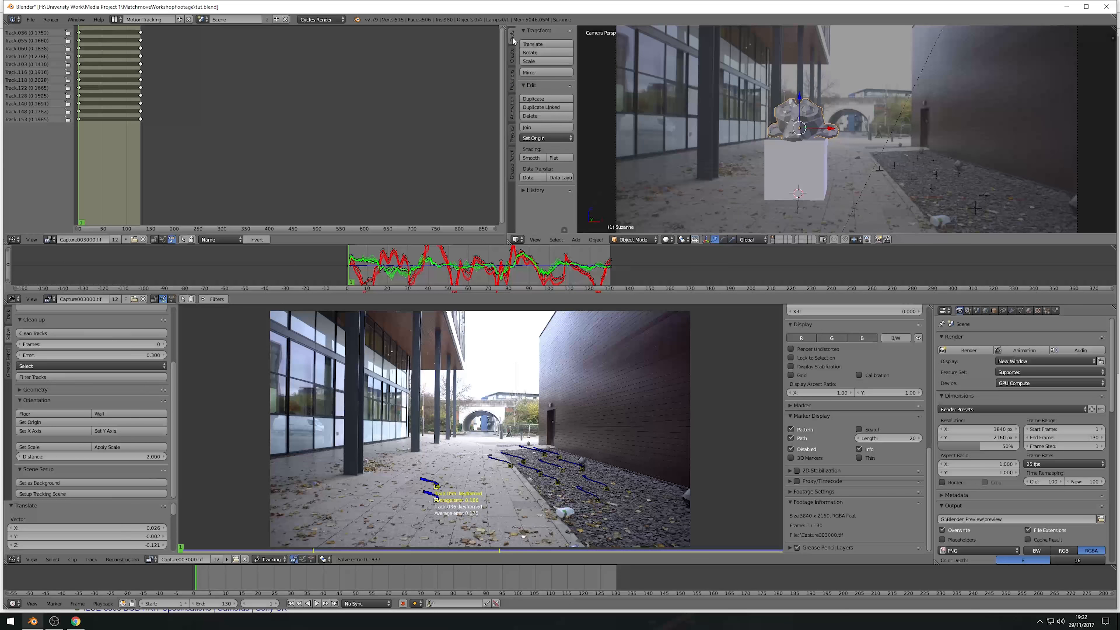
{"action": "left_click", "coordinate": [532, 158]}
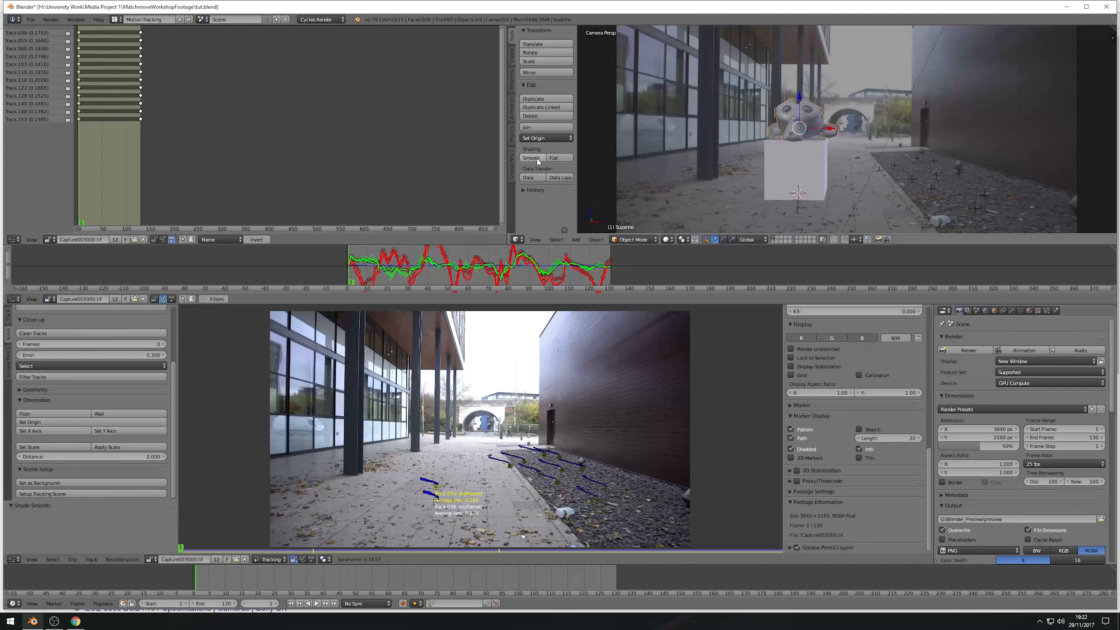
{"action": "left_click", "coordinate": [554, 158]}
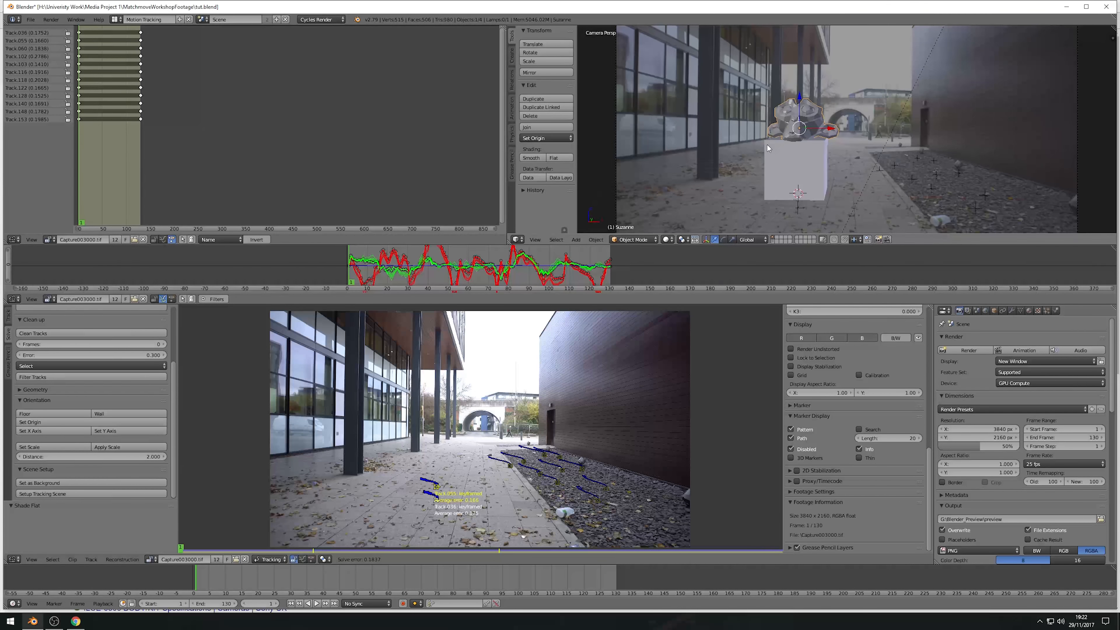
- Assign a Checker Texture to the diffuse colour of the cube's material and preview it with rendered viewport shading
{"action": "right_click", "coordinate": [817, 157]}
{"action": "left_click", "coordinate": [1030, 313]}
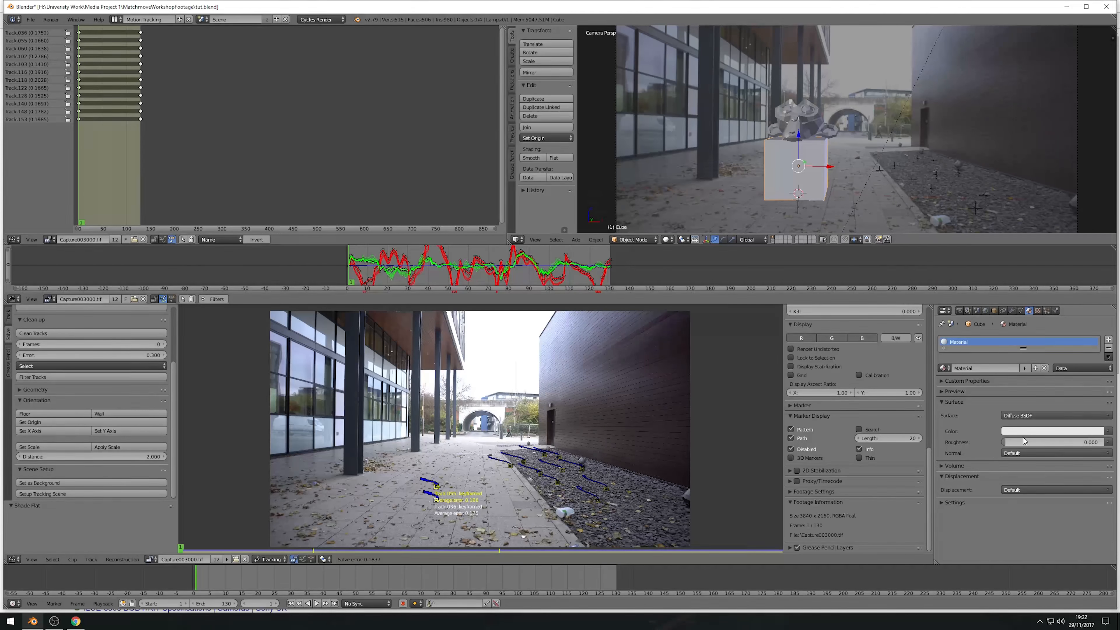
{"action": "left_click", "coordinate": [1111, 434]}
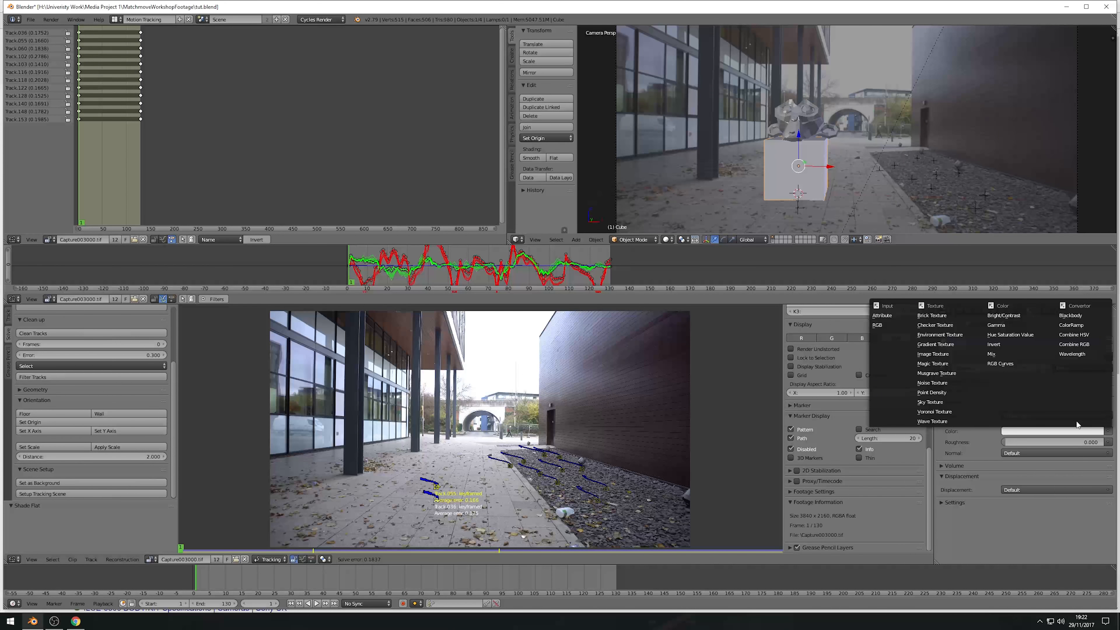
{"action": "left_click", "coordinate": [930, 324]}
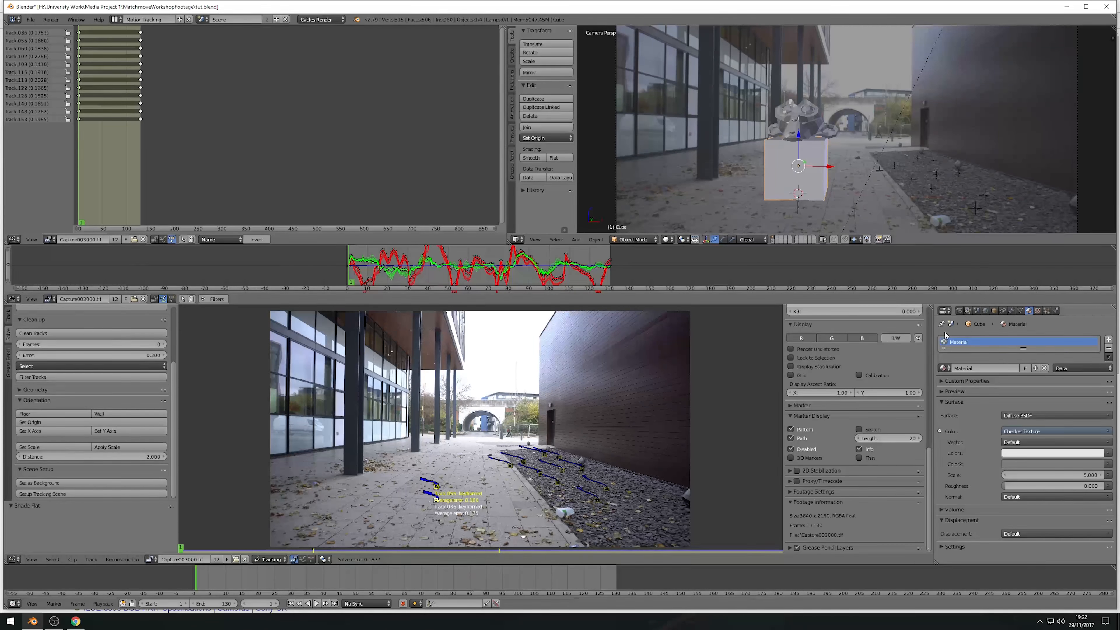
{"action": "left_click", "coordinate": [666, 239]}
{"action": "left_click", "coordinate": [688, 181]}
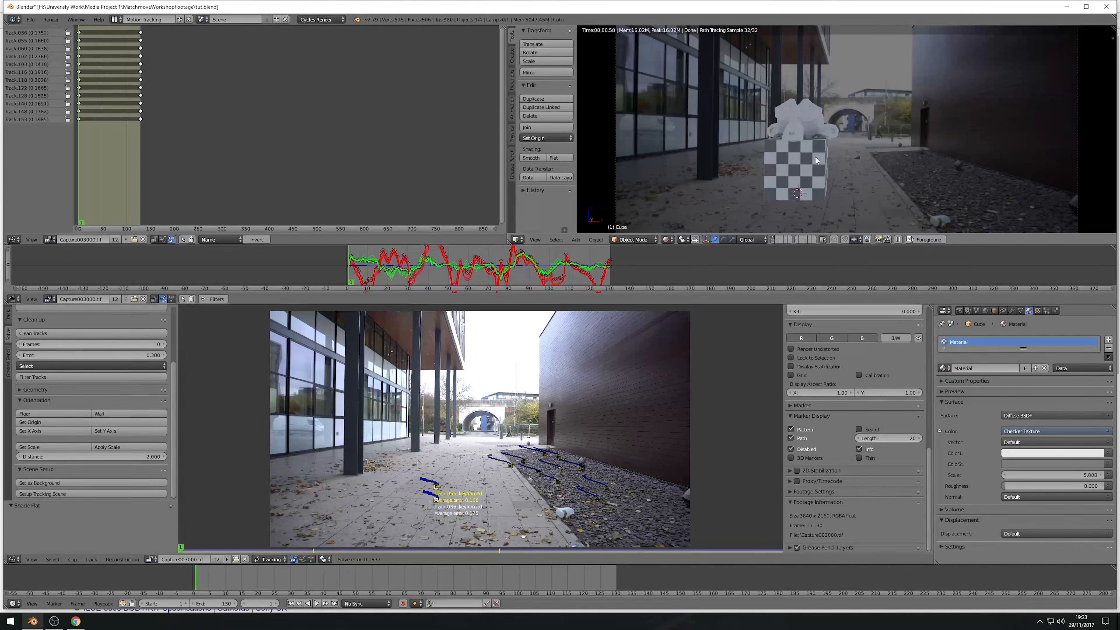
- Assign the cube's existing checkered material to the monkey head
{"action": "right_click", "coordinate": [809, 127]}
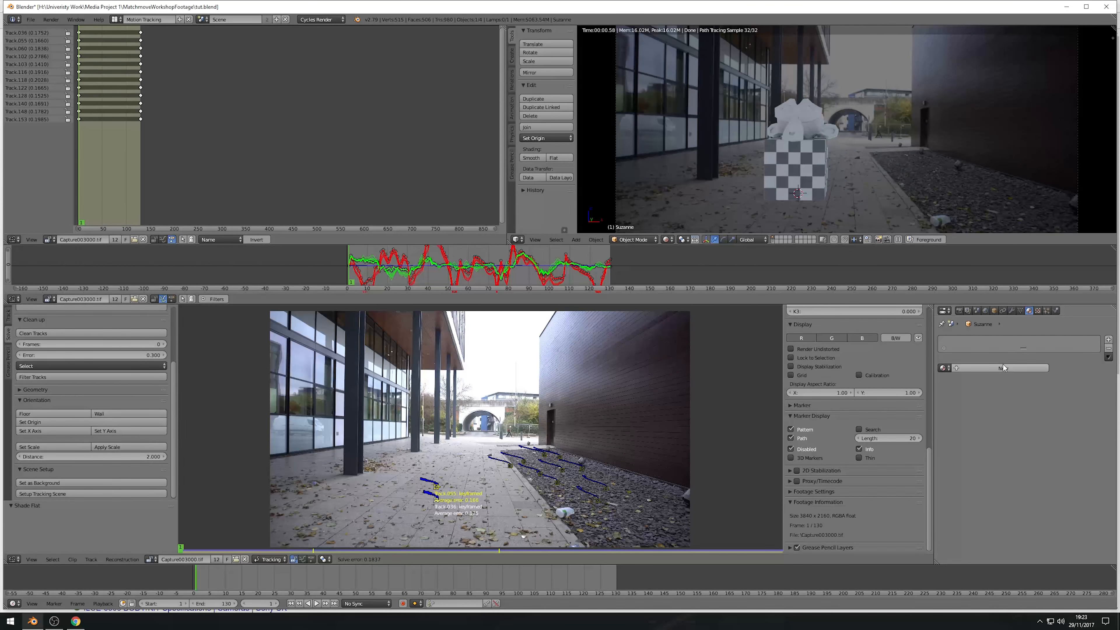
{"action": "left_click", "coordinate": [948, 370]}
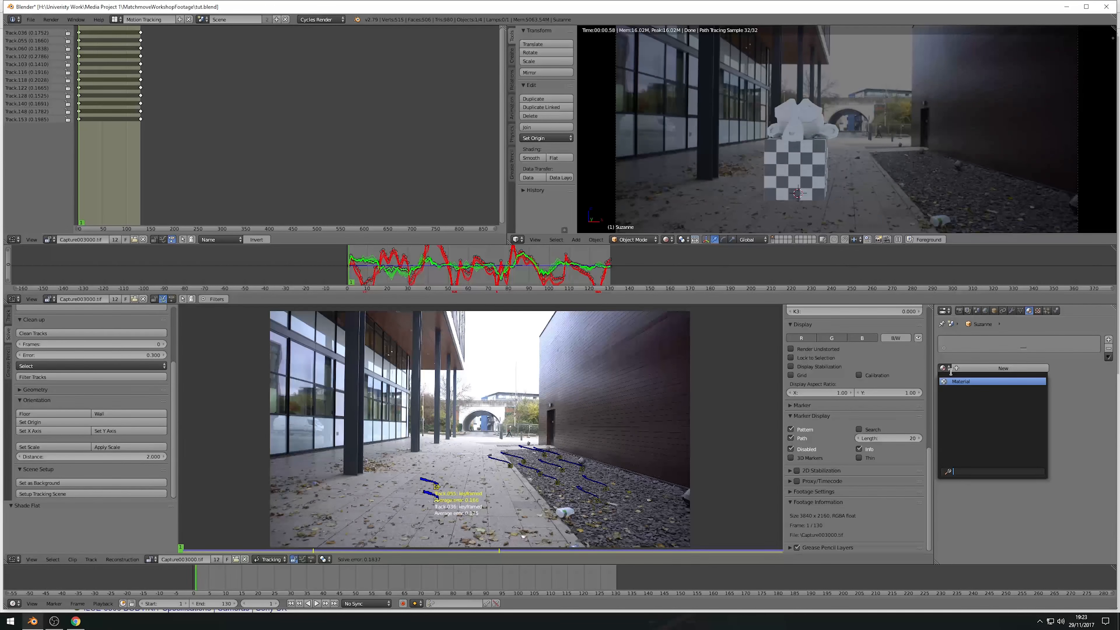
{"action": "left_click", "coordinate": [958, 379]}
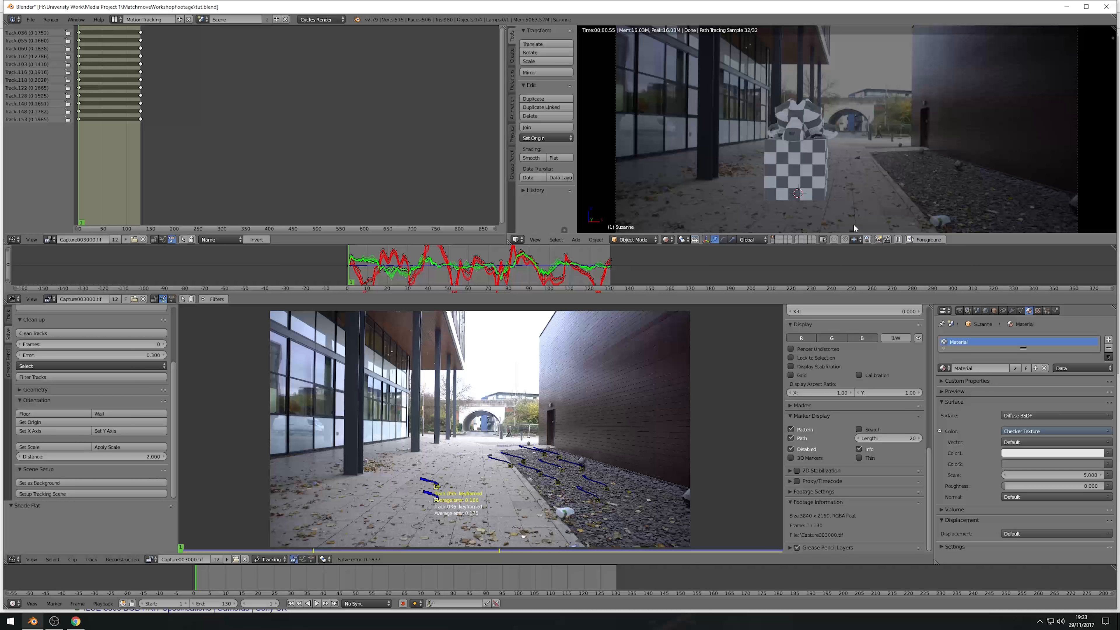
- Return the viewport to Solid shading, duplicate the cube, and place the copy about 2.7 units away along the X axis
{"action": "left_click", "coordinate": [666, 239]}
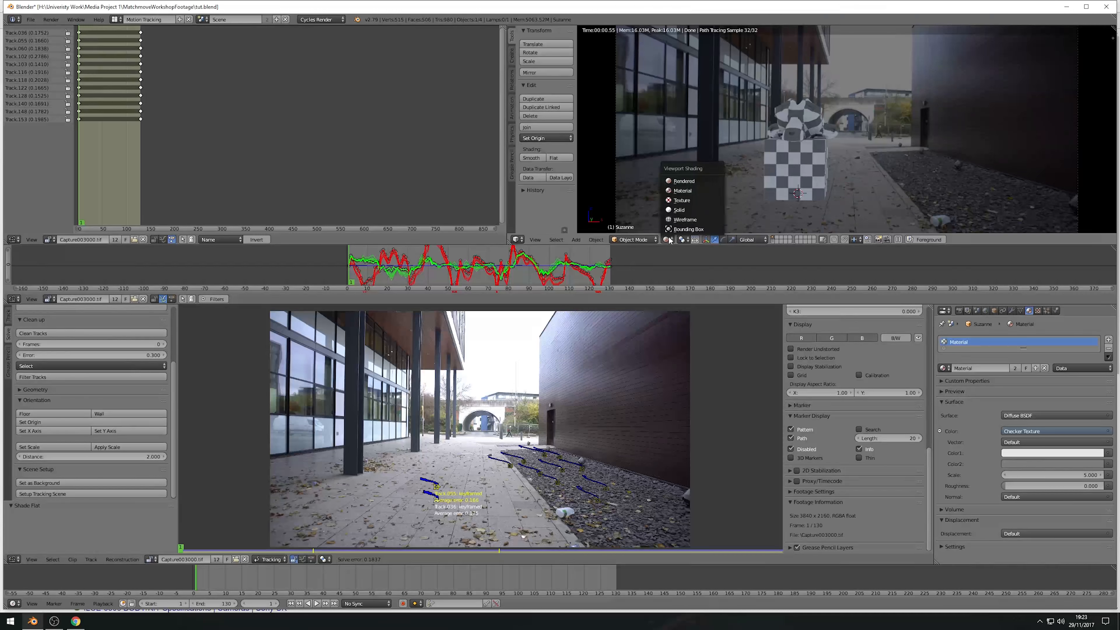
{"action": "left_click", "coordinate": [678, 210]}
{"action": "right_click", "coordinate": [790, 173]}
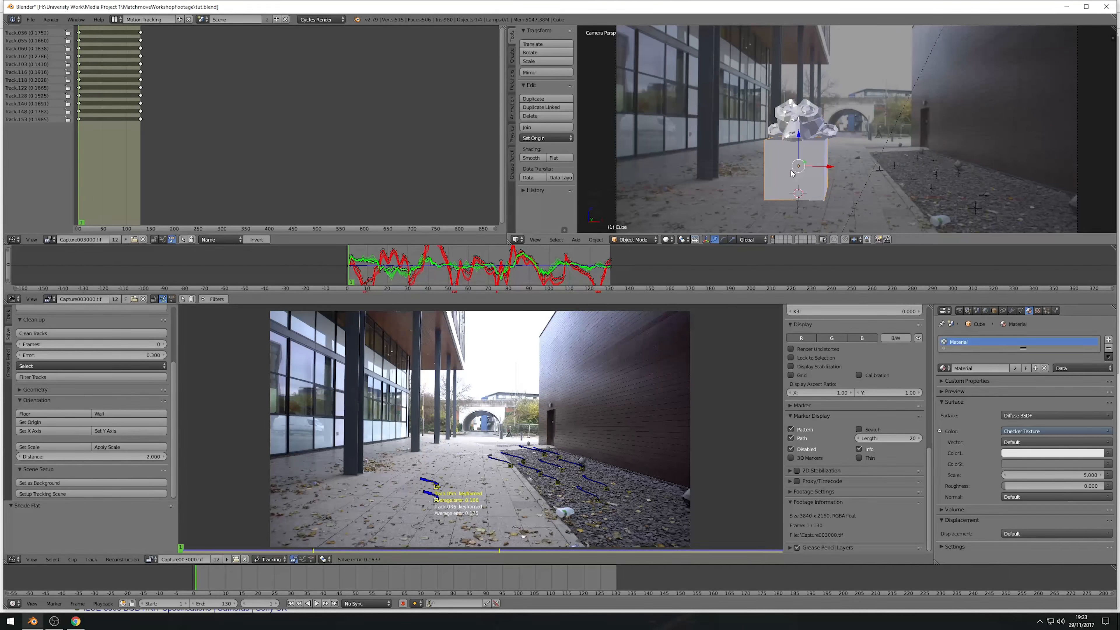
{"action": "key", "text": "shift+d"}
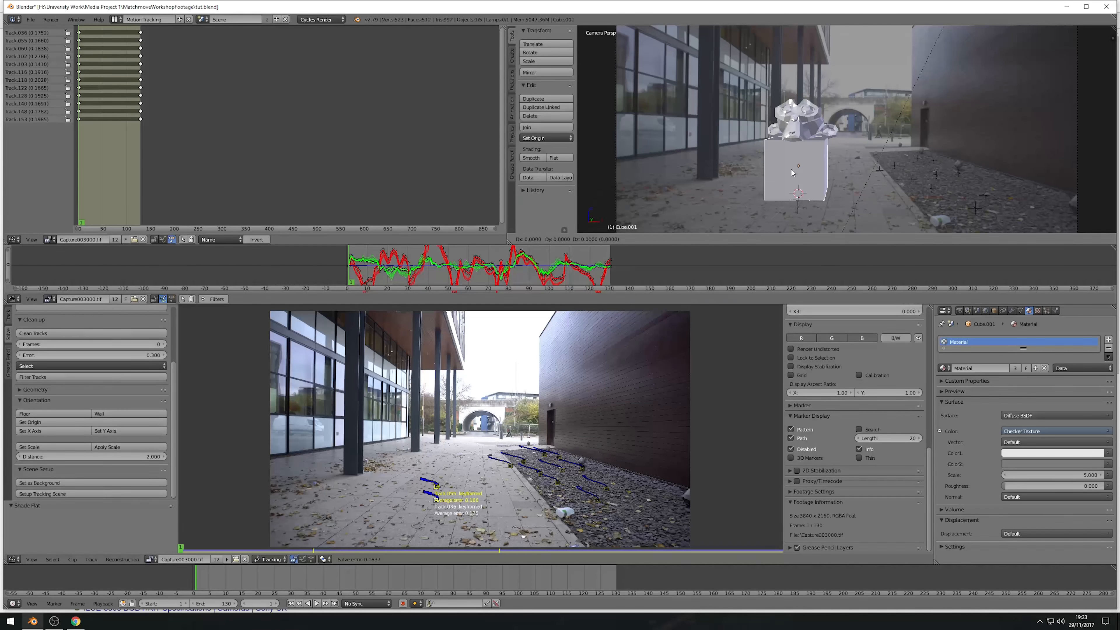
{"action": "key", "text": "x"}
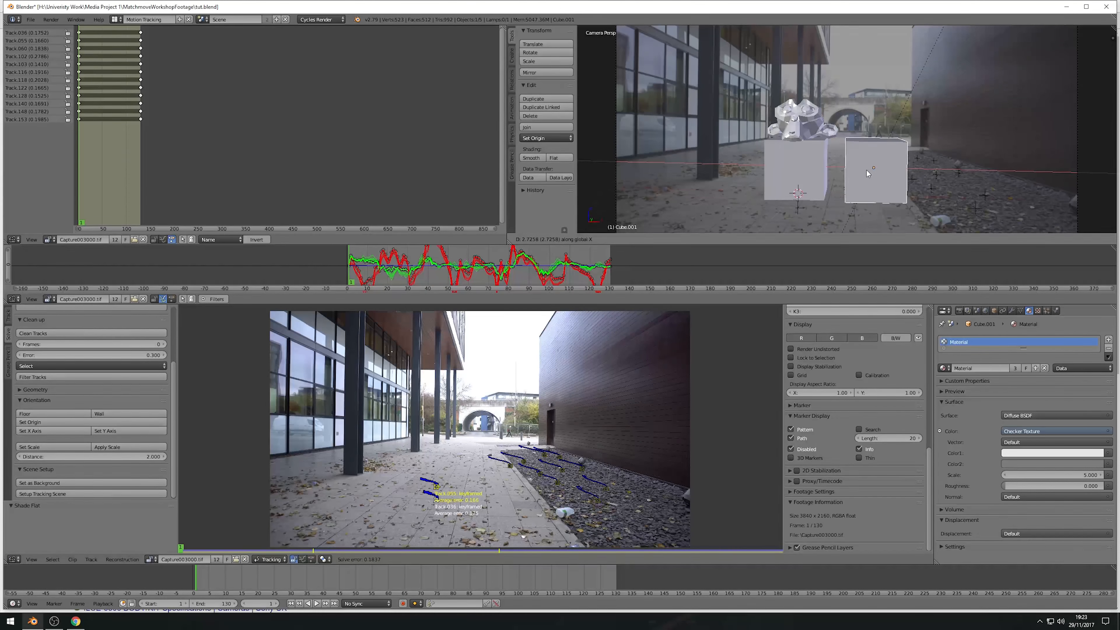
{"action": "left_click", "coordinate": [866, 172]}
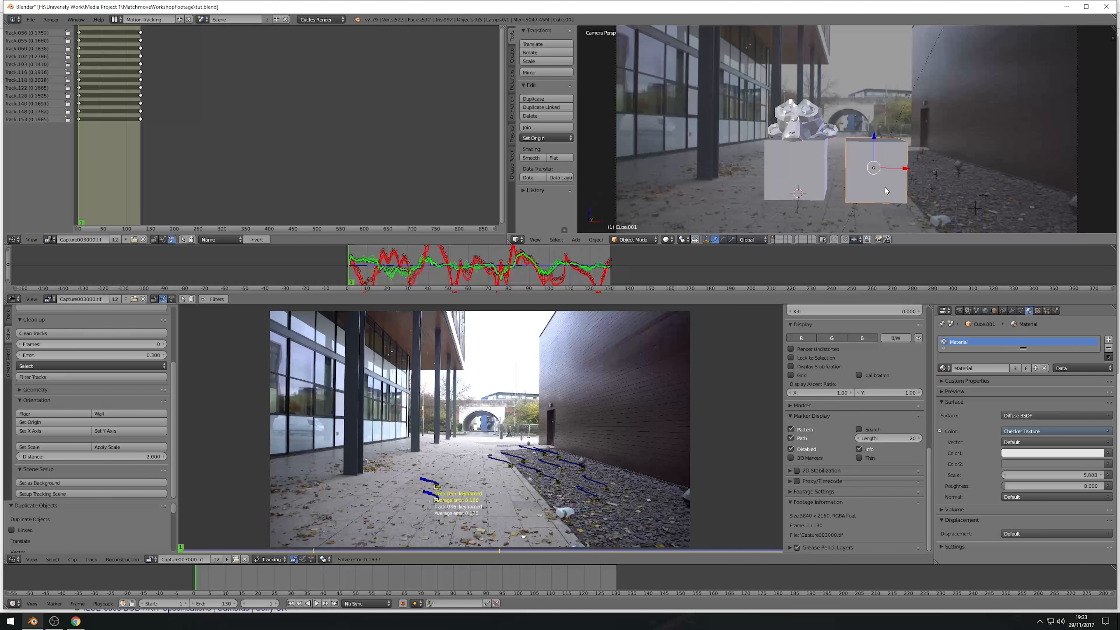
- Scale the duplicate cube to about 0.47 and, with the ground plane's layer shown, lower it about 0.58 units along Z onto the ground
{"action": "key", "text": "s"}
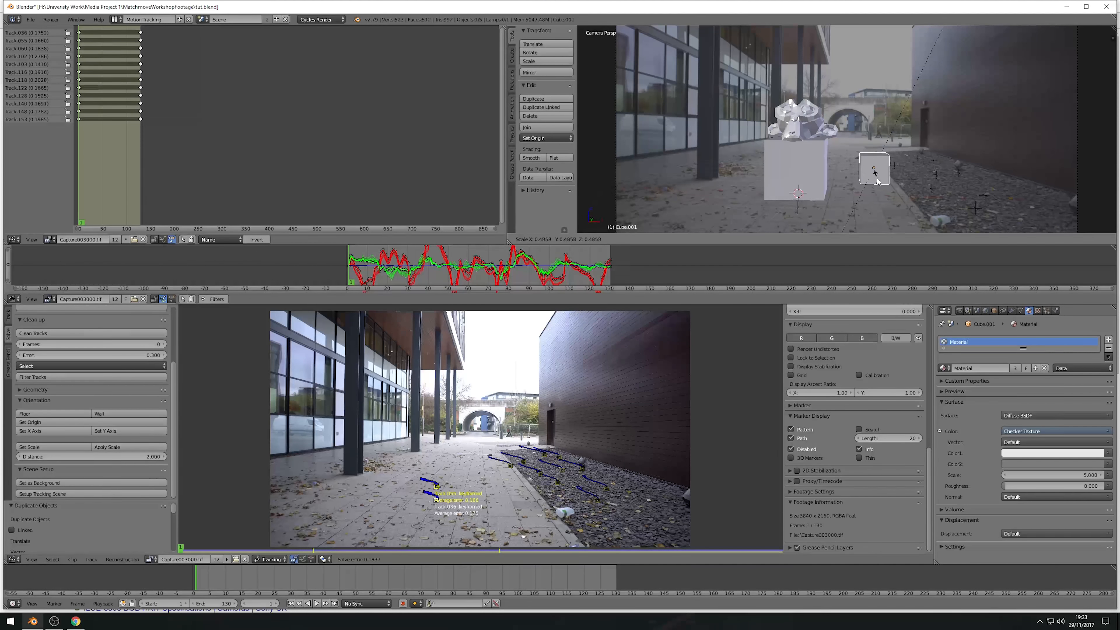
{"action": "left_click", "coordinate": [876, 180]}
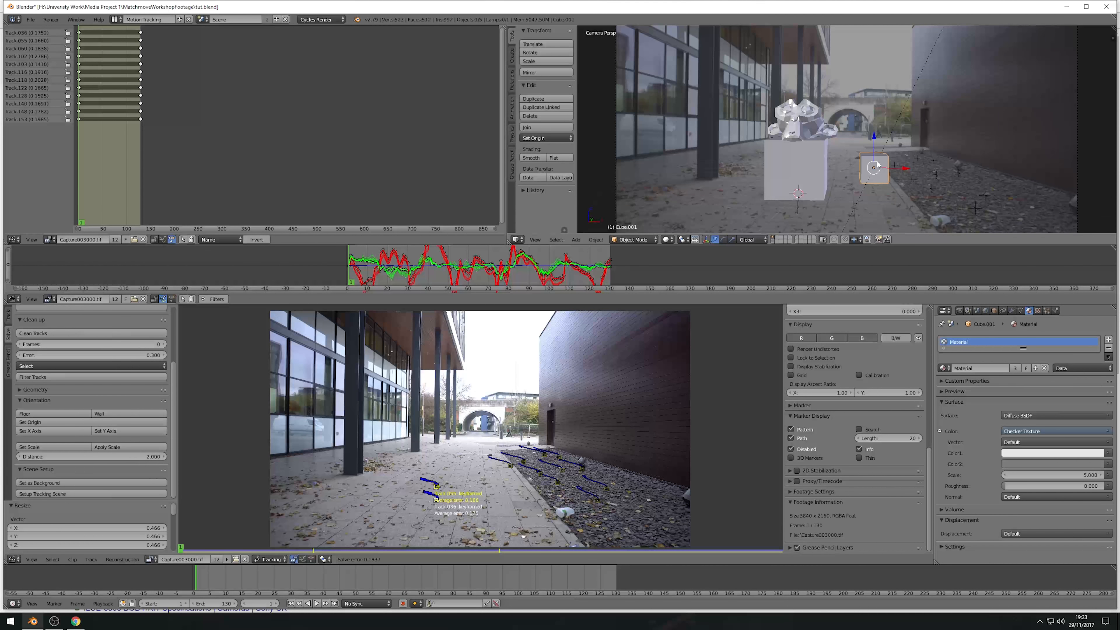
{"action": "left_click", "coordinate": [774, 241], "text": "shift"}
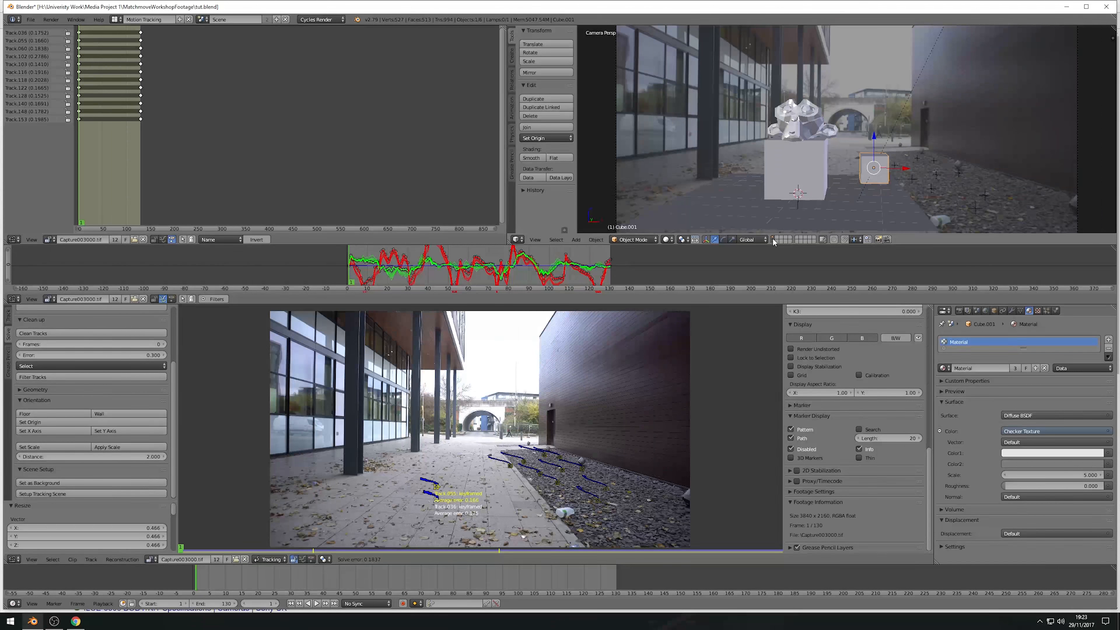
{"action": "left_click_drag", "start_coordinate": [875, 145], "coordinate": [875, 155]}
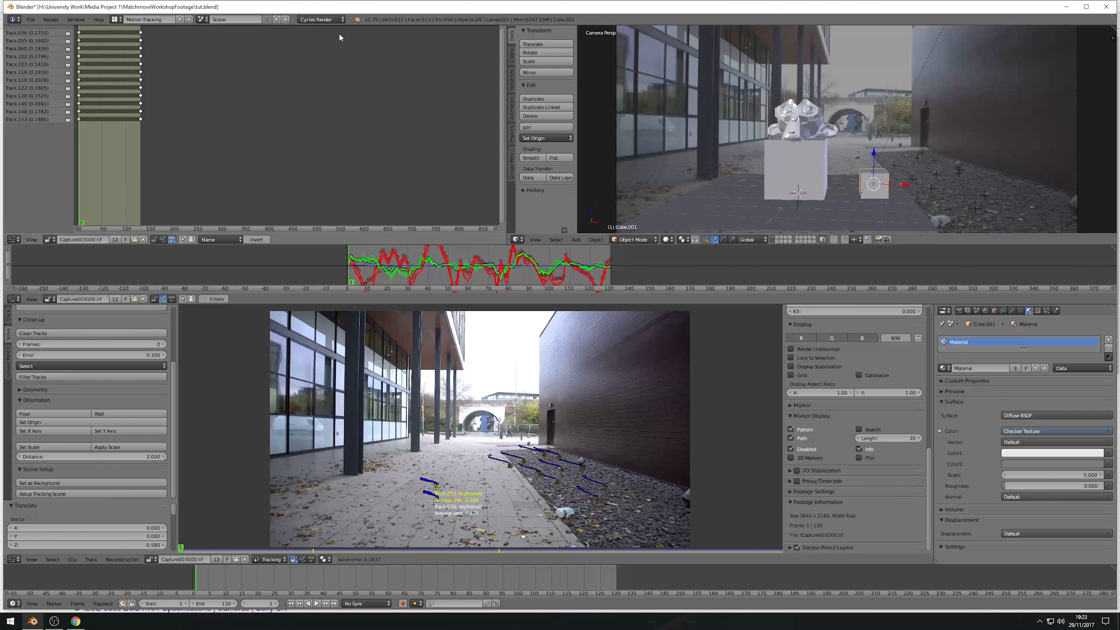
- Render the current frame to check the checkered objects against the footage, and close the render window
{"action": "left_click", "coordinate": [52, 20]}
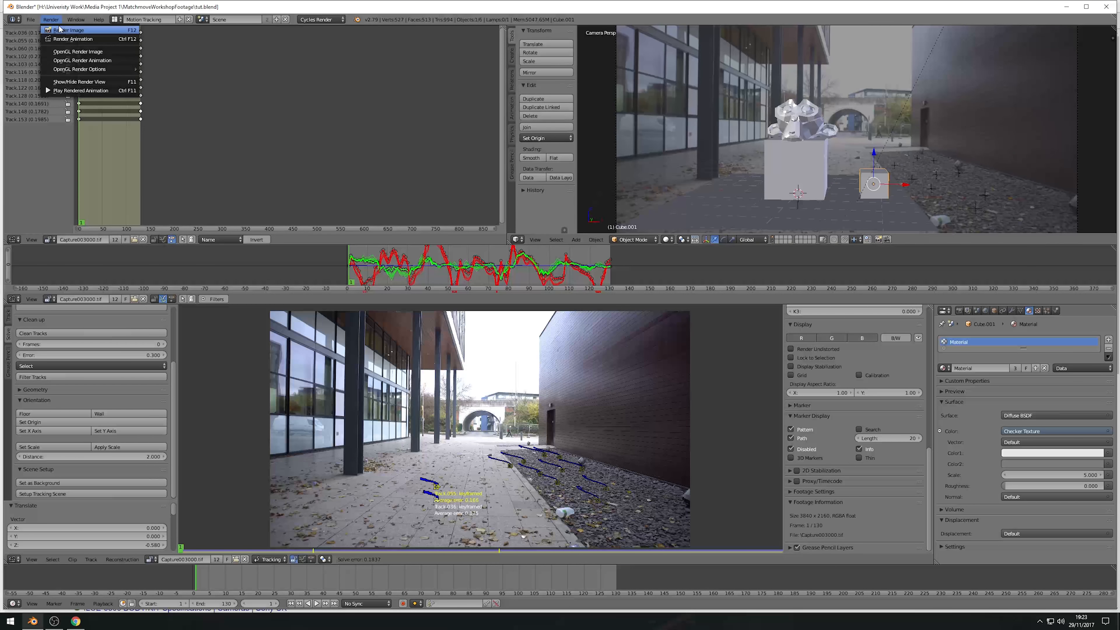
{"action": "left_click", "coordinate": [66, 29]}
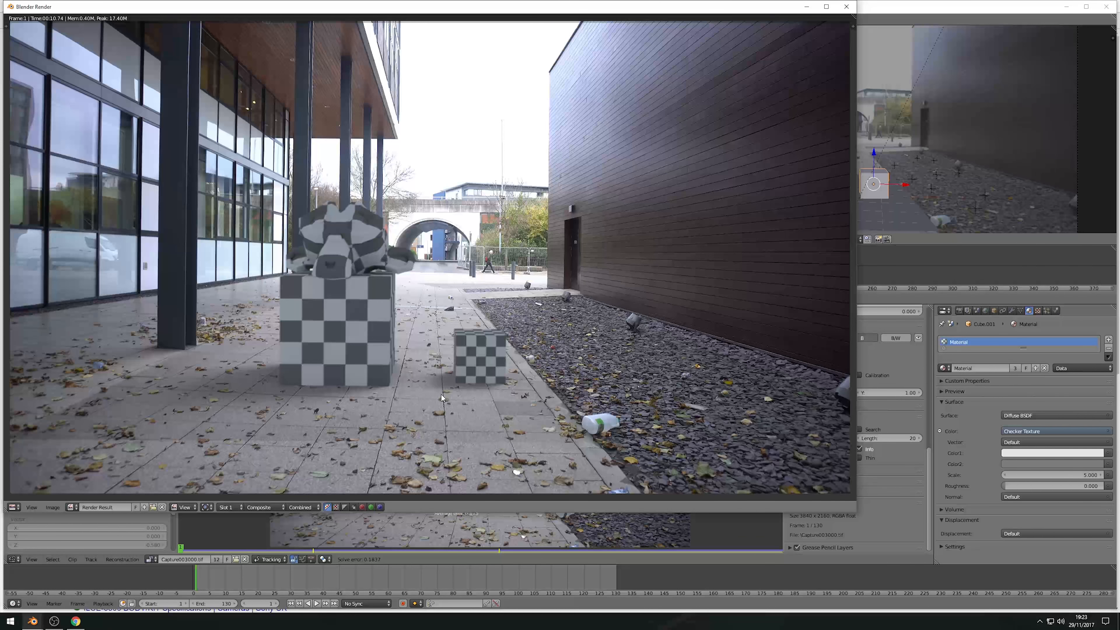
{"action": "key", "text": "Escape"}
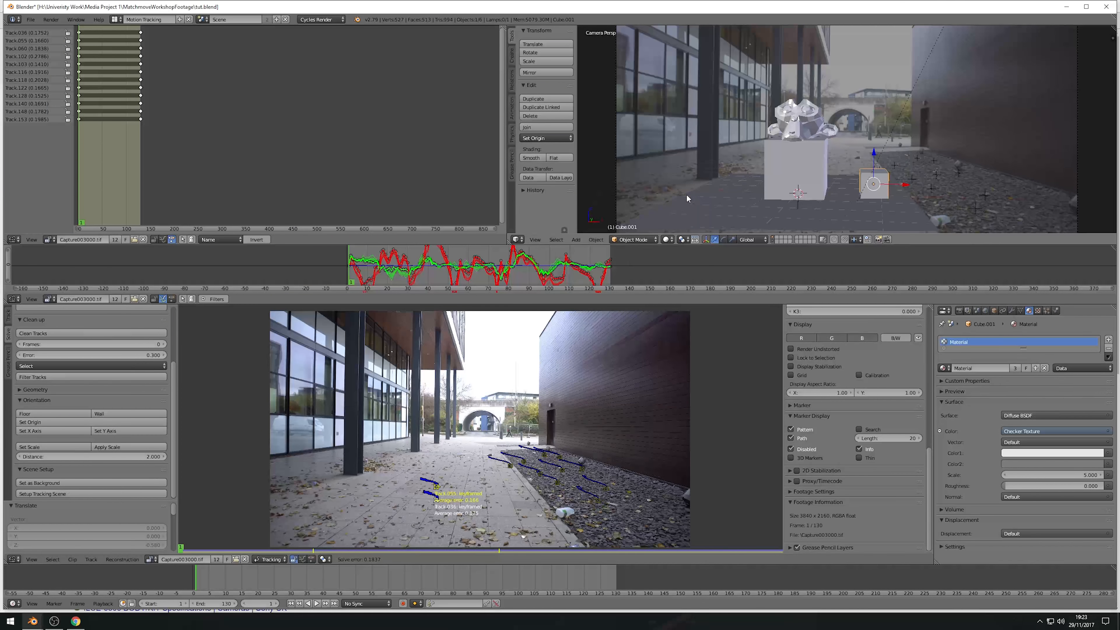
- Give the ground plane a new diffuse material with a darker grey colour and a roughness of about 0.102
{"action": "right_click", "coordinate": [690, 207]}
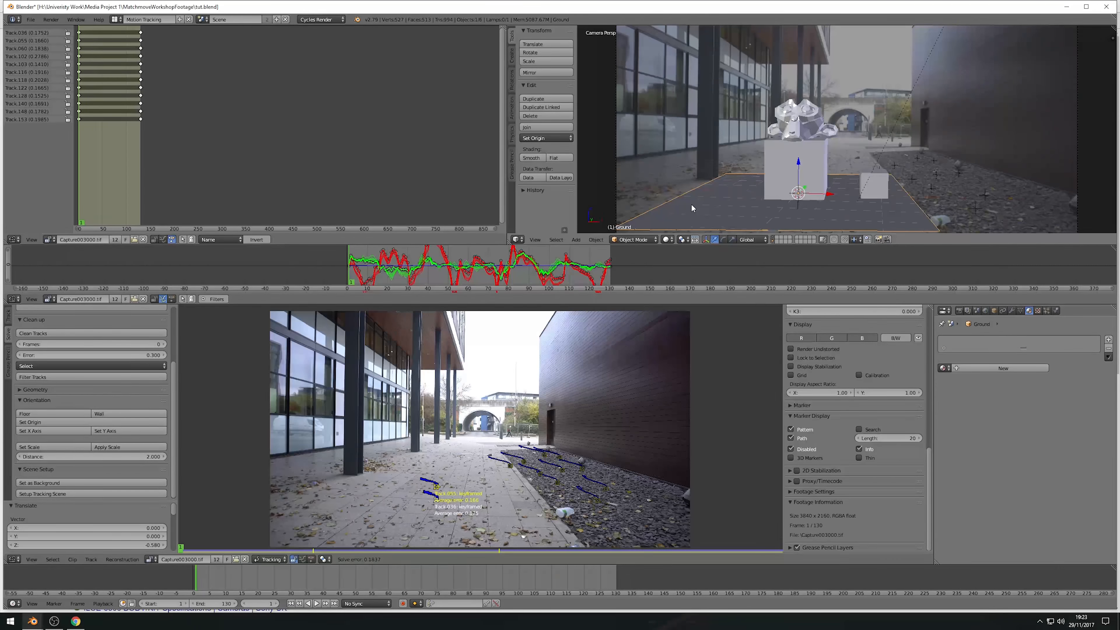
{"action": "left_click", "coordinate": [1009, 367]}
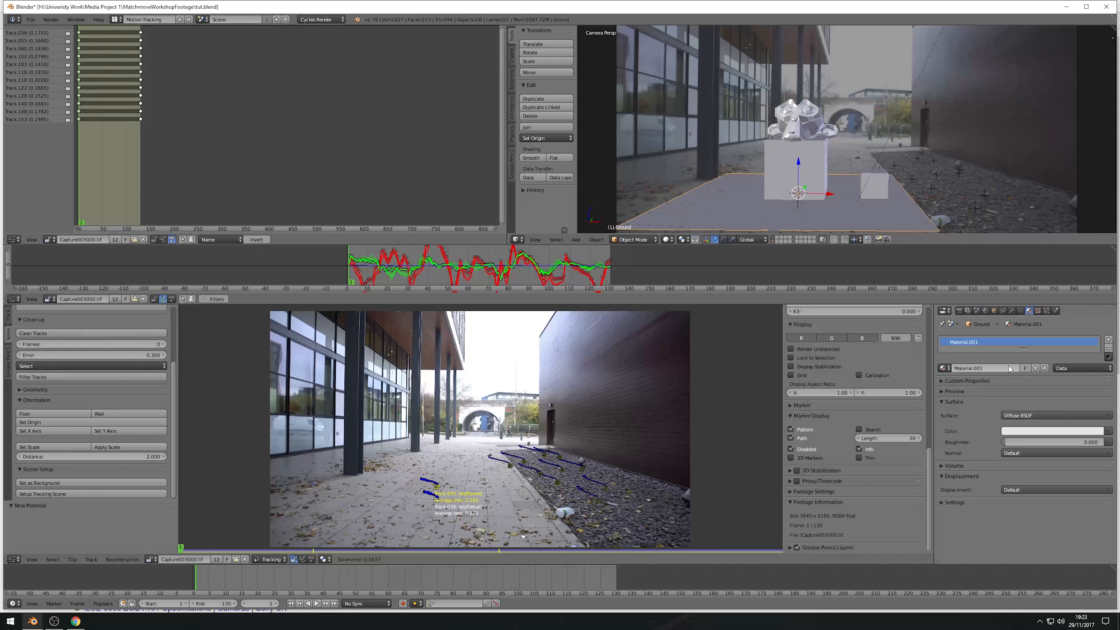
{"action": "left_click", "coordinate": [1020, 431]}
{"action": "left_click", "coordinate": [1095, 391]}
{"action": "left_click", "coordinate": [503, 509]}
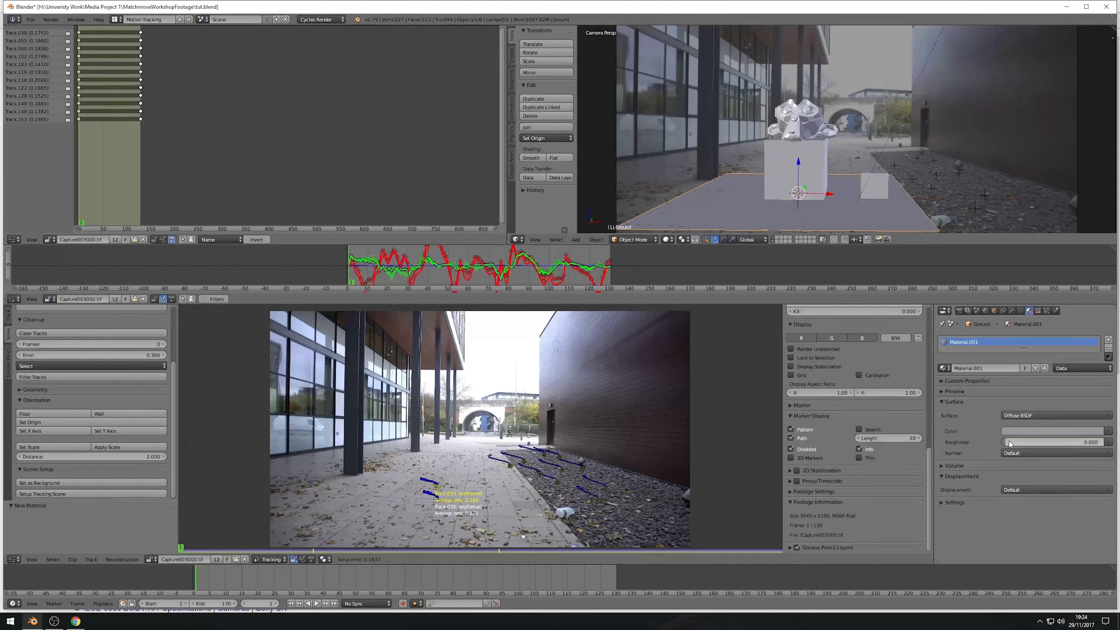
{"action": "left_click_drag", "start_coordinate": [1009, 441], "coordinate": [1014, 440]}
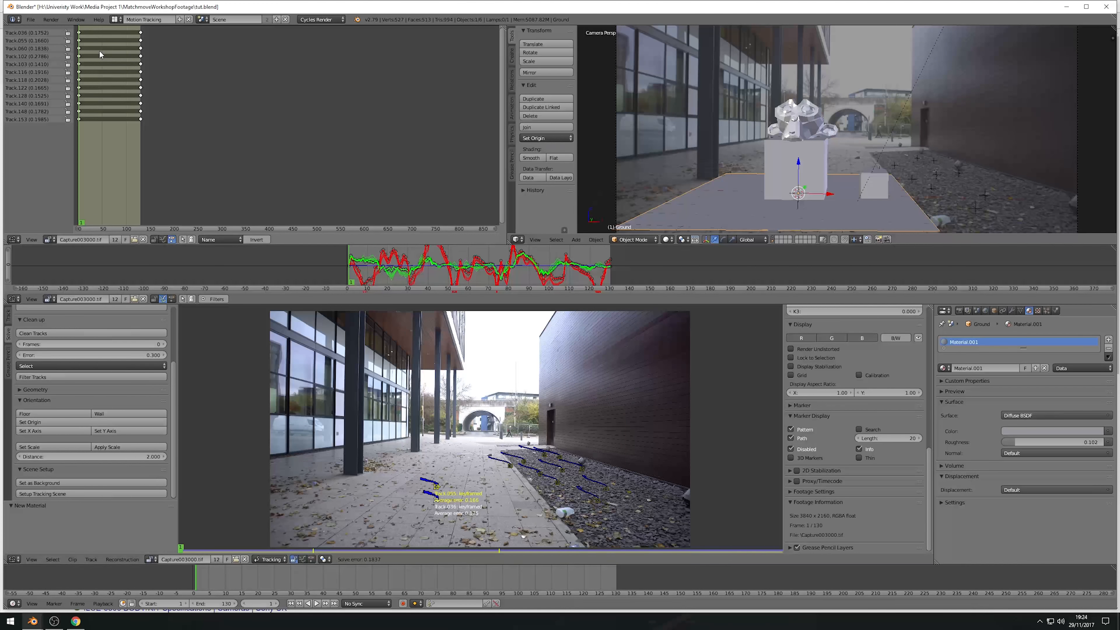
- Render the current frame to check the ground's new material, and close the render window
{"action": "left_click", "coordinate": [51, 19]}
{"action": "left_click", "coordinate": [57, 30]}
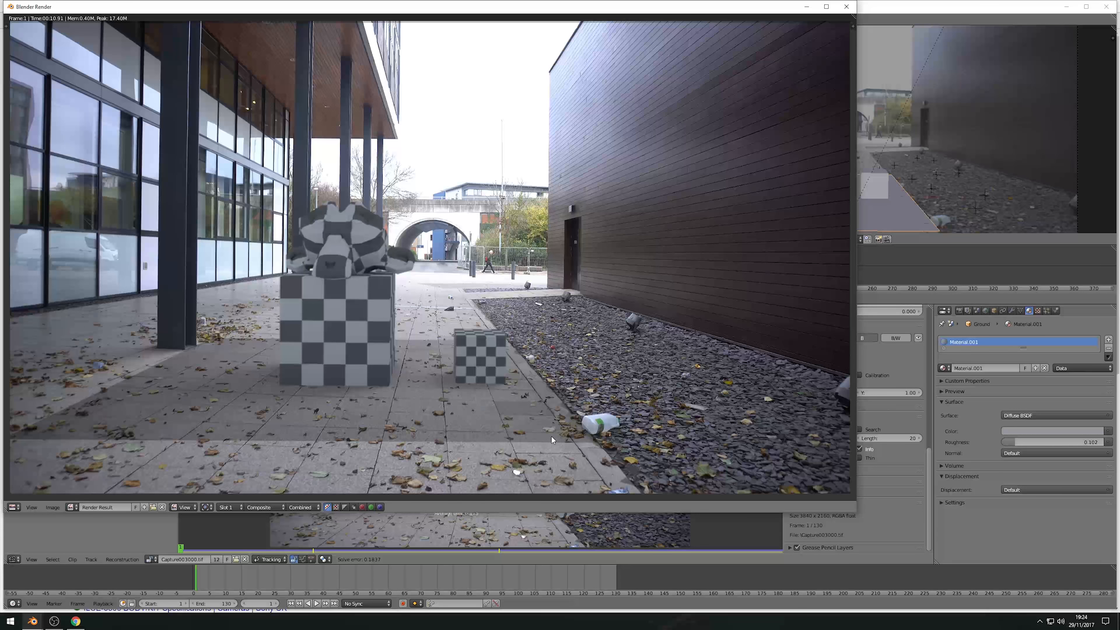
{"action": "key", "text": "Escape"}
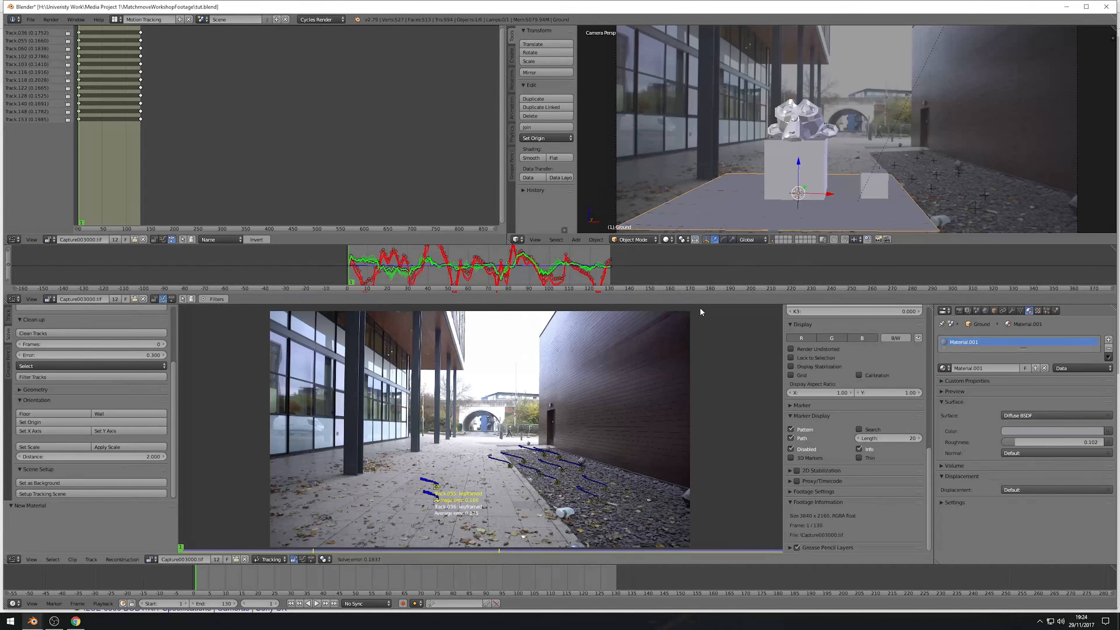
- Switch to the Compositing screen layout and bring the Render Layers, Add and Multiply nodes into view
{"action": "left_click", "coordinate": [772, 240]}
{"action": "left_click", "coordinate": [775, 239]}
{"action": "left_click_drag", "start_coordinate": [289, 564], "coordinate": [150, 483]}
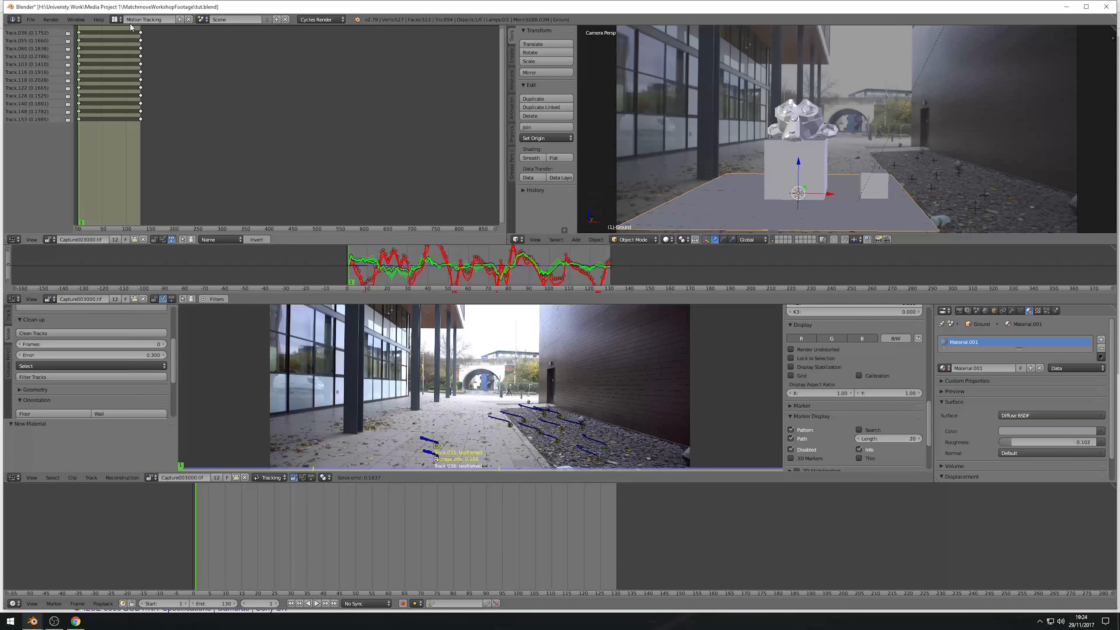
{"action": "left_click", "coordinate": [117, 21]}
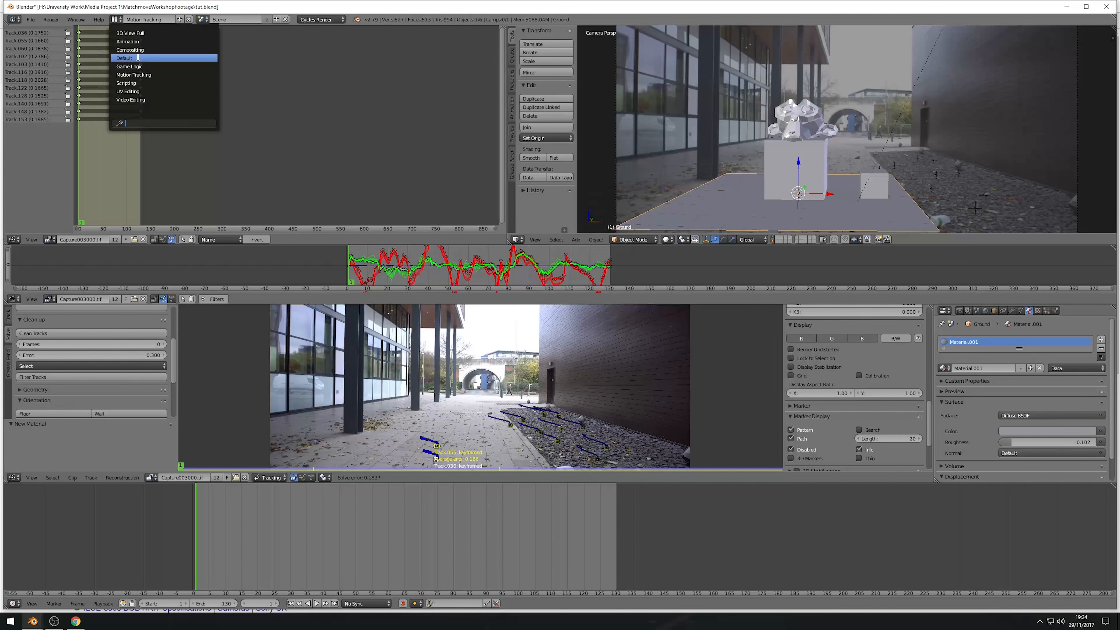
{"action": "left_click", "coordinate": [142, 50]}
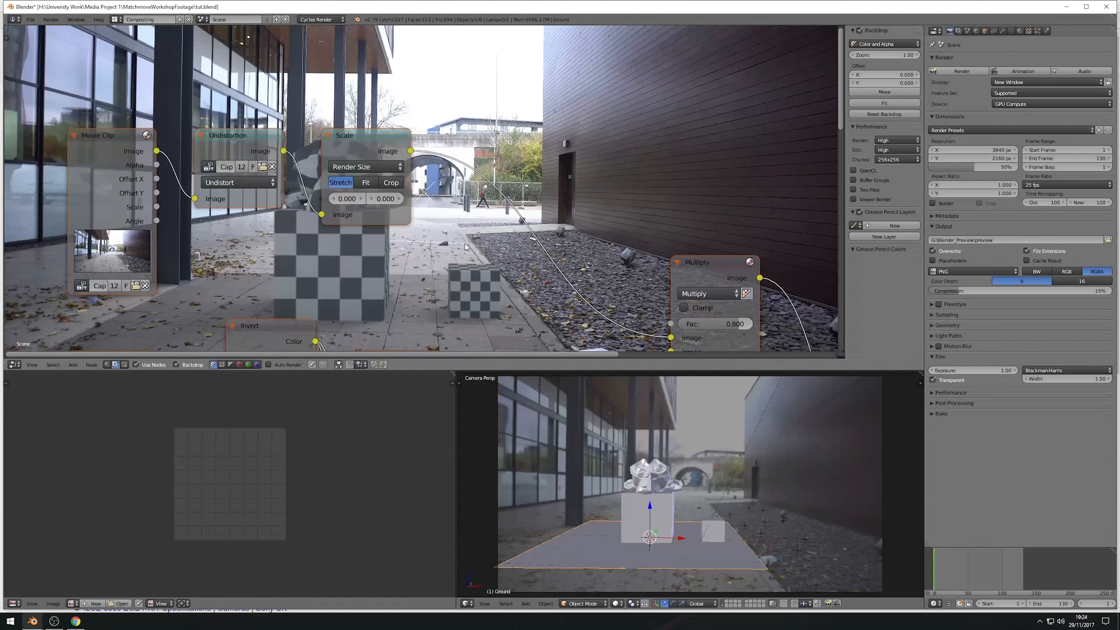
{"action": "middle_click_drag", "start_coordinate": [468, 244], "coordinate": [587, 98]}
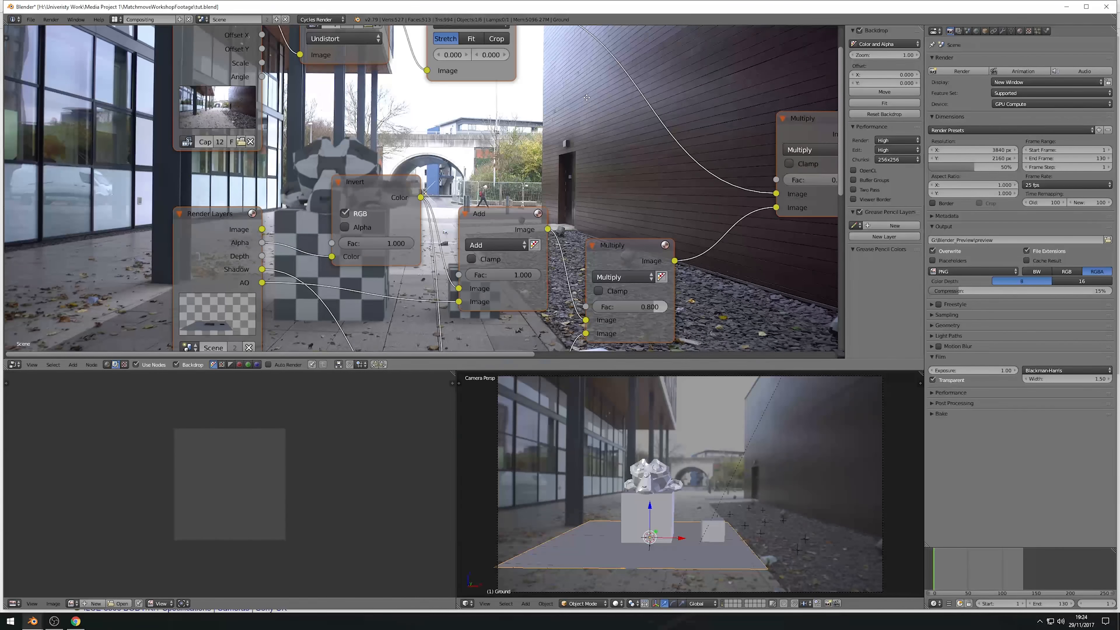
- Try a factor of 1.000 on the Multiply node fed by the Add nodes, and return it to 0.8
{"action": "left_click_drag", "start_coordinate": [652, 307], "coordinate": [668, 306]}
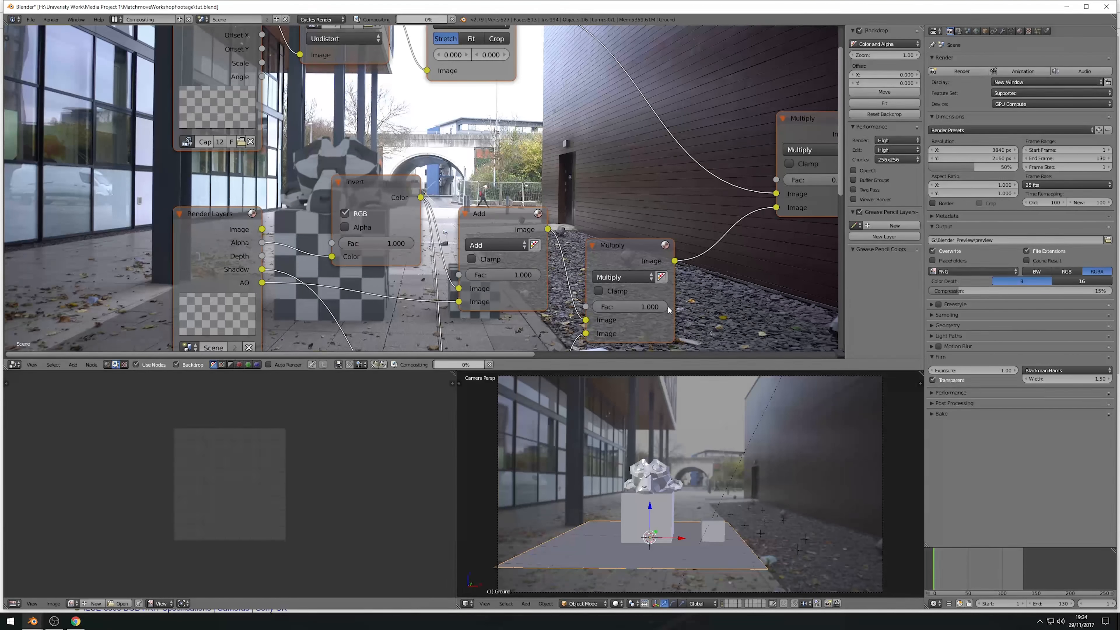
{"action": "left_click", "coordinate": [648, 307]}
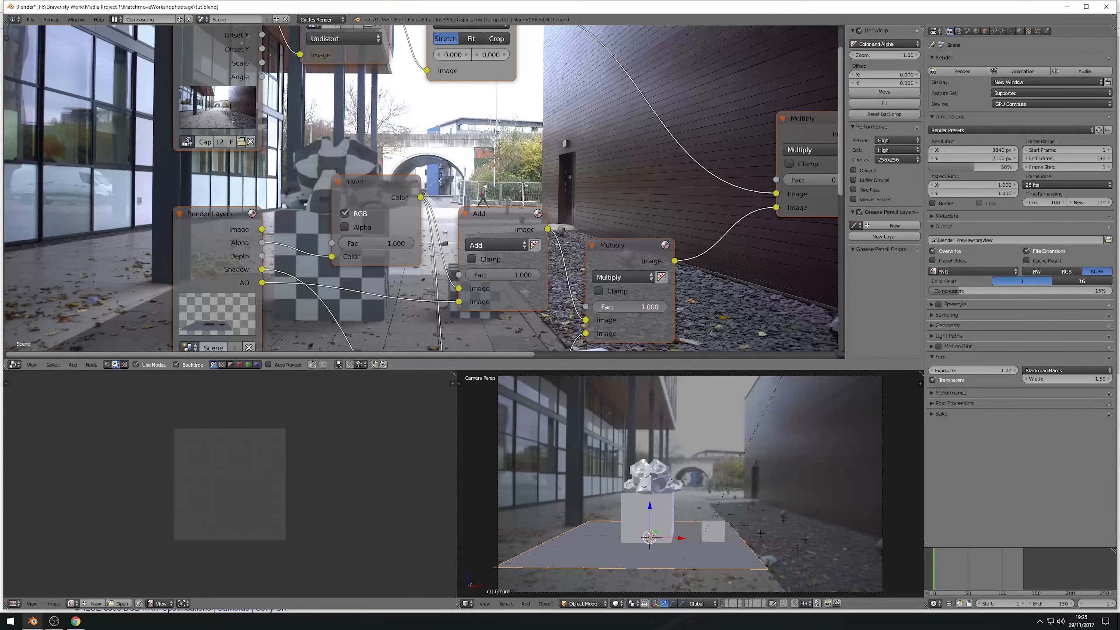
{"action": "type", "text": "0.8"}
{"action": "key", "text": "Return"}
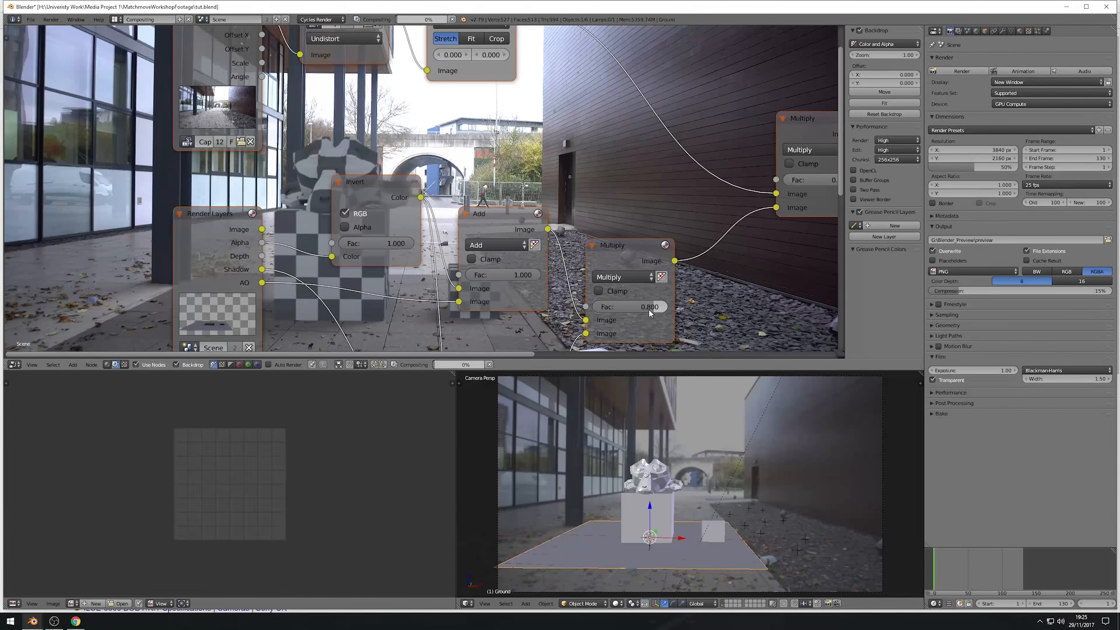
- Render the current frame to check the composited shadows, and close the render window
{"action": "left_click", "coordinate": [51, 20]}
{"action": "left_click", "coordinate": [64, 28]}
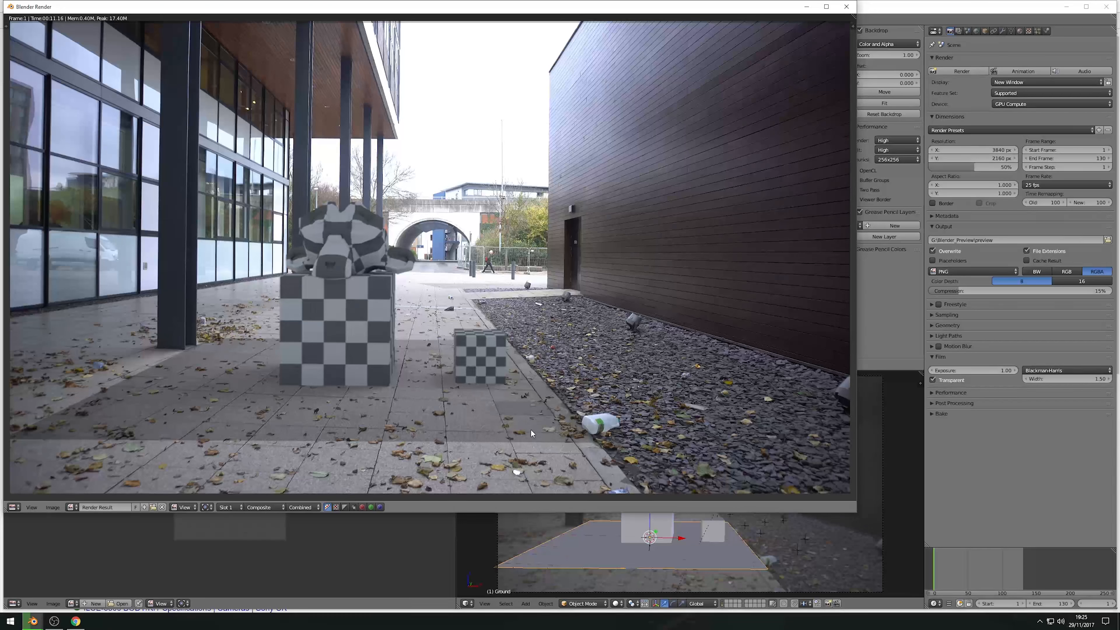
{"action": "key", "text": "Escape"}
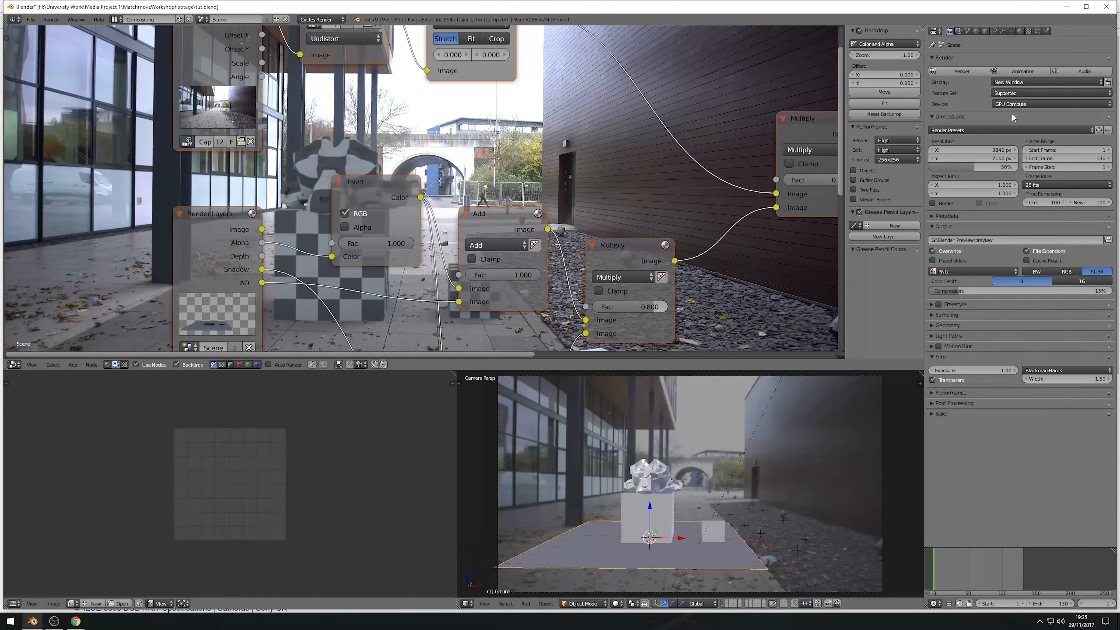
- Set the area lamp's emission strength to 3000 and render the current frame to check the lighting
{"action": "right_click", "coordinate": [757, 421]}
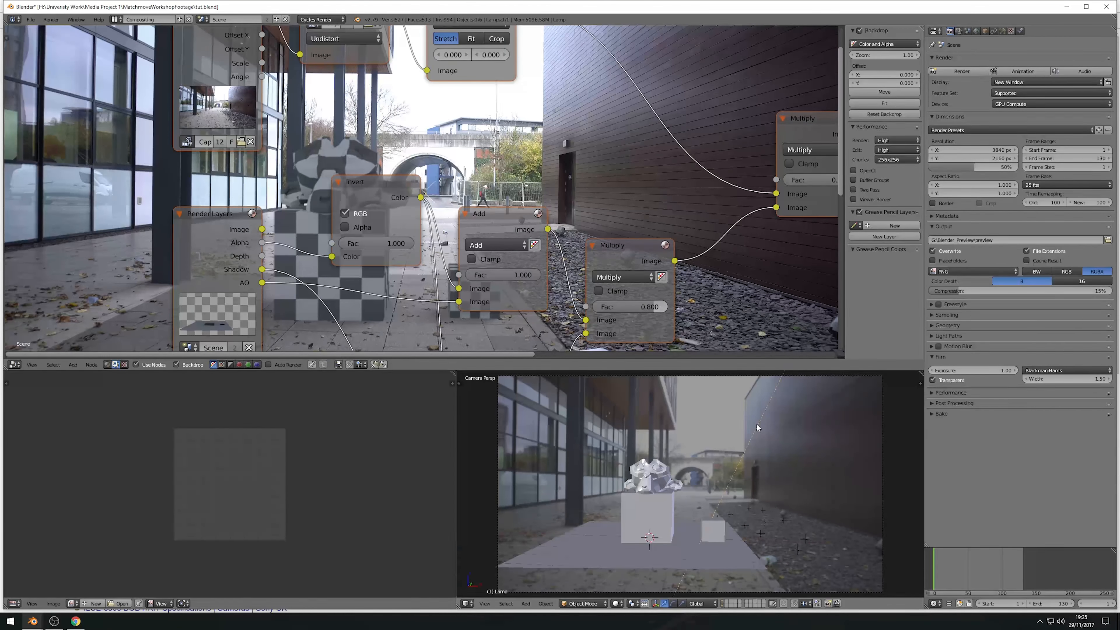
{"action": "left_click", "coordinate": [1003, 32]}
{"action": "left_click", "coordinate": [1038, 198]}
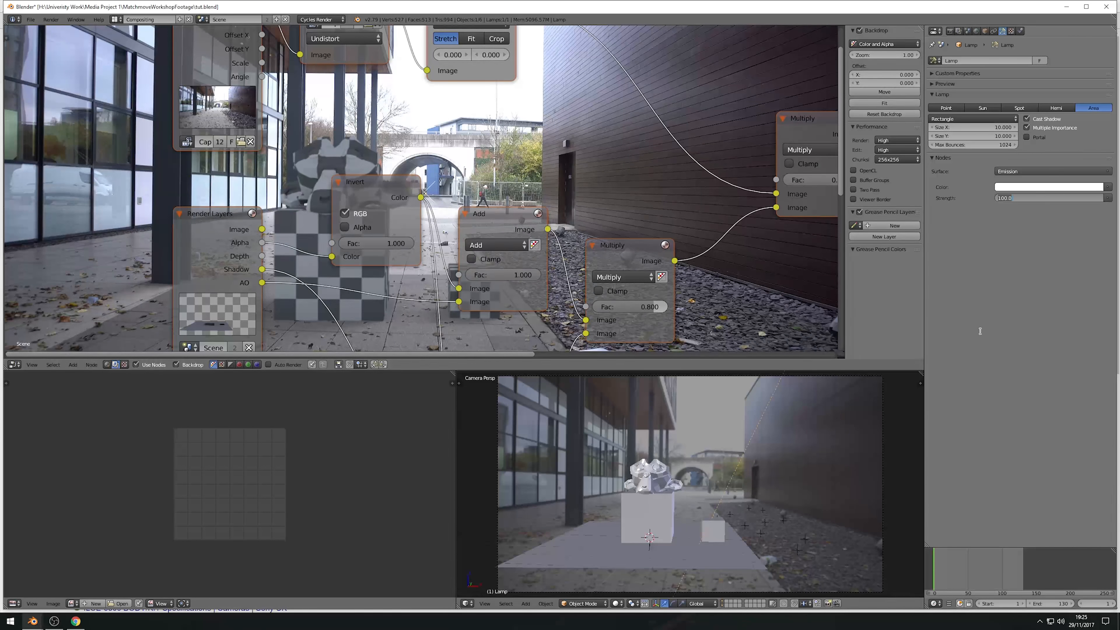
{"action": "type", "text": "3"}
{"action": "key", "text": "Return"}
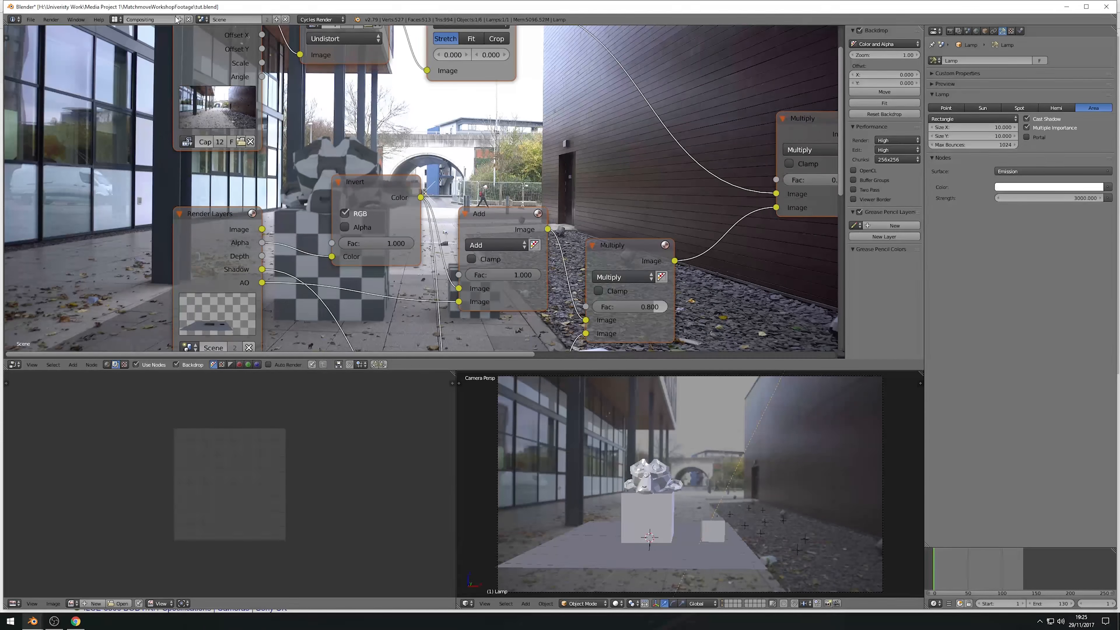
{"action": "left_click", "coordinate": [51, 20]}
{"action": "left_click", "coordinate": [55, 29]}
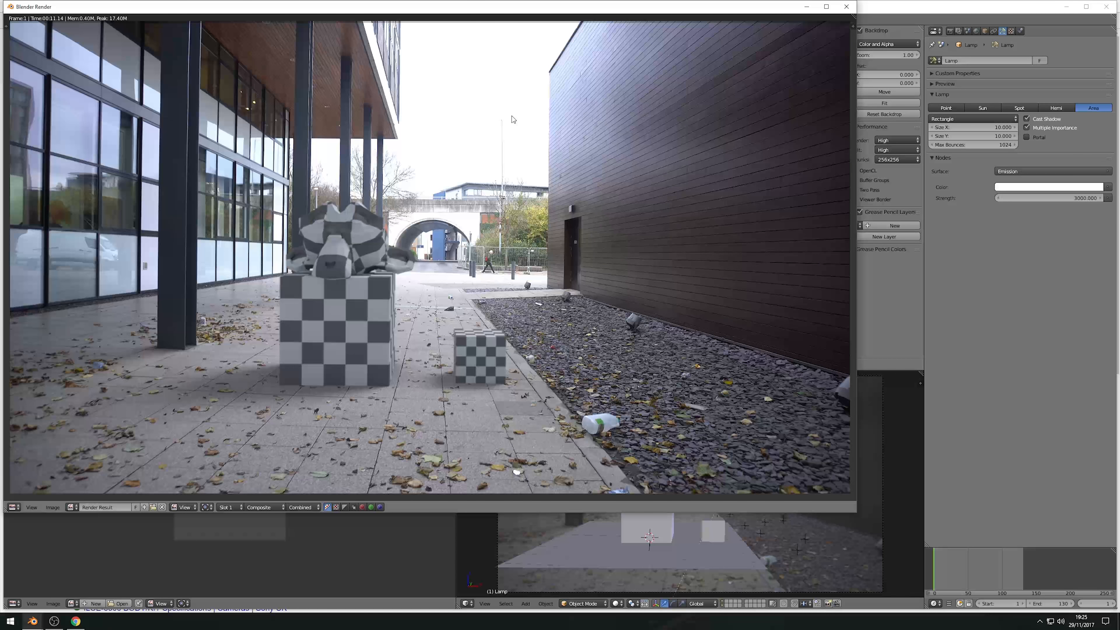
- Raise the area lamp's emission strength to 6000, render the frame again, and close the render window
{"action": "left_click", "coordinate": [1061, 200]}
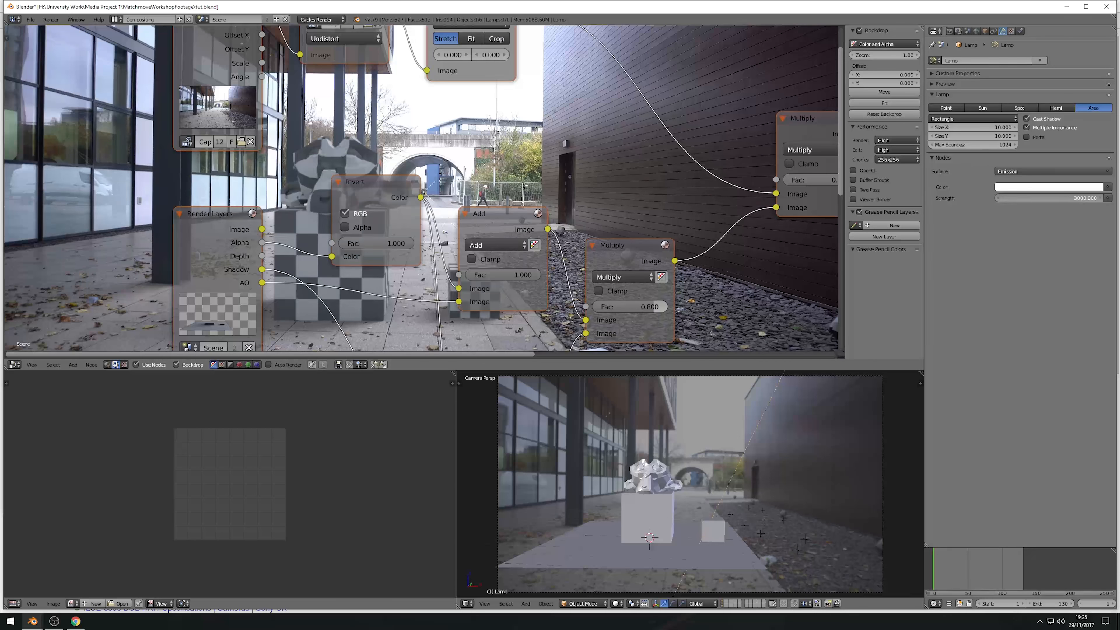
{"action": "type", "text": "6"}
{"action": "key", "text": "Return"}
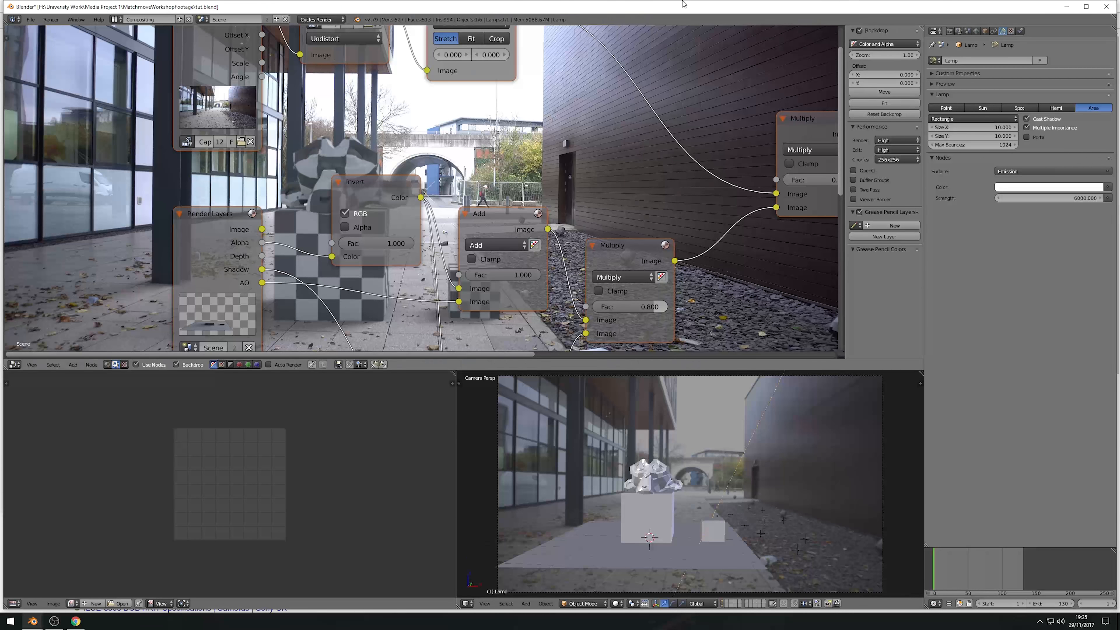
{"action": "left_click", "coordinate": [57, 20]}
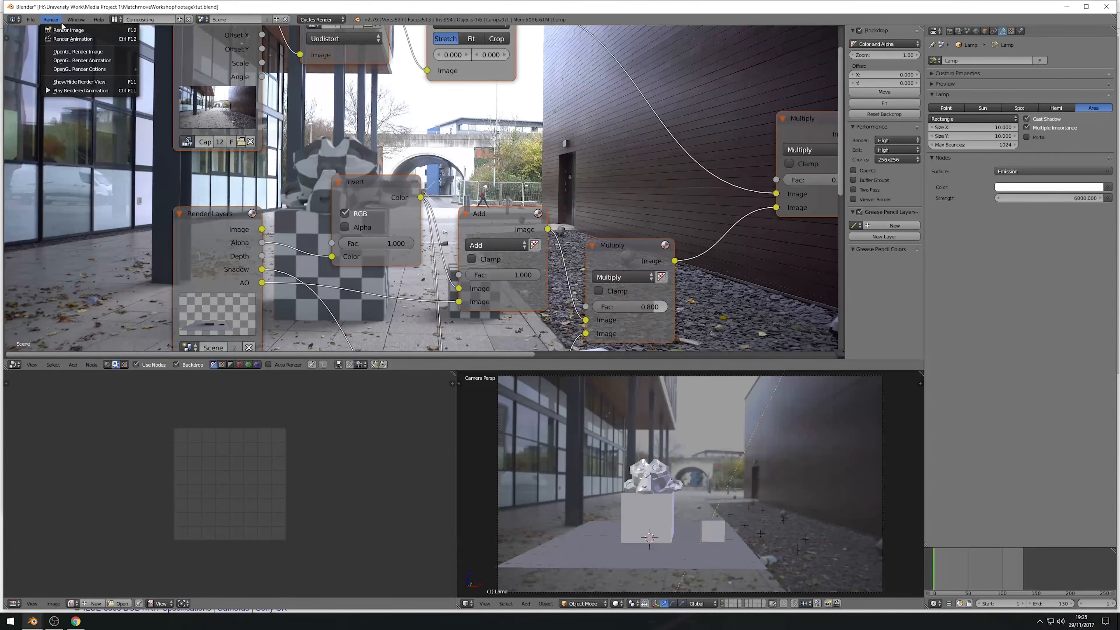
{"action": "left_click", "coordinate": [64, 29]}
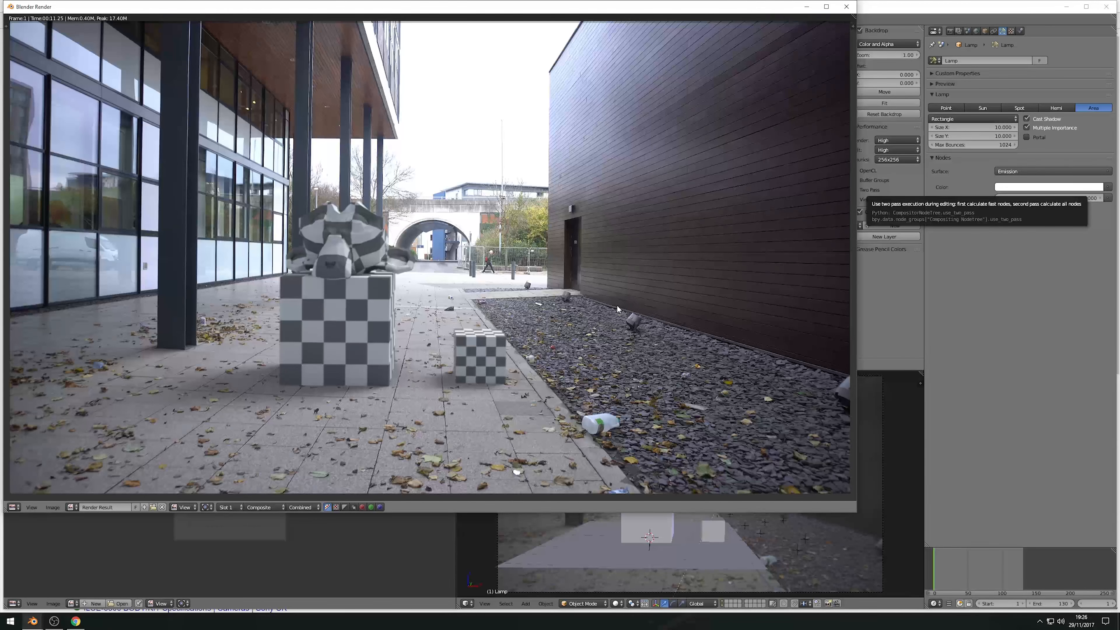
{"action": "key", "text": "Escape"}
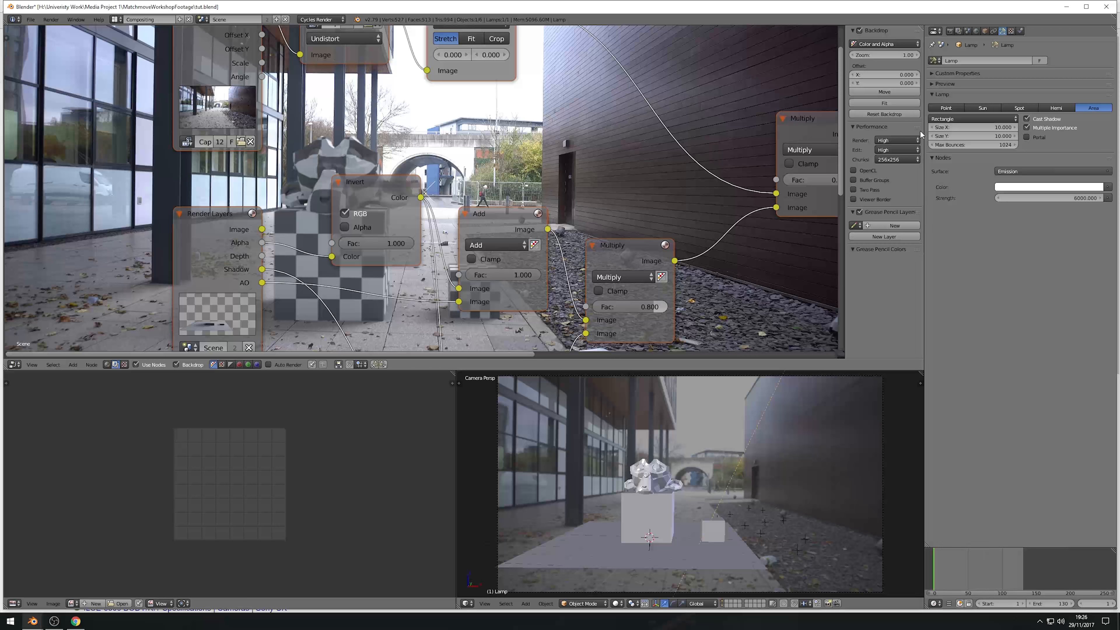
- Set the PNG output compression to 0% in the scene's render settings
{"action": "left_click", "coordinate": [949, 31]}
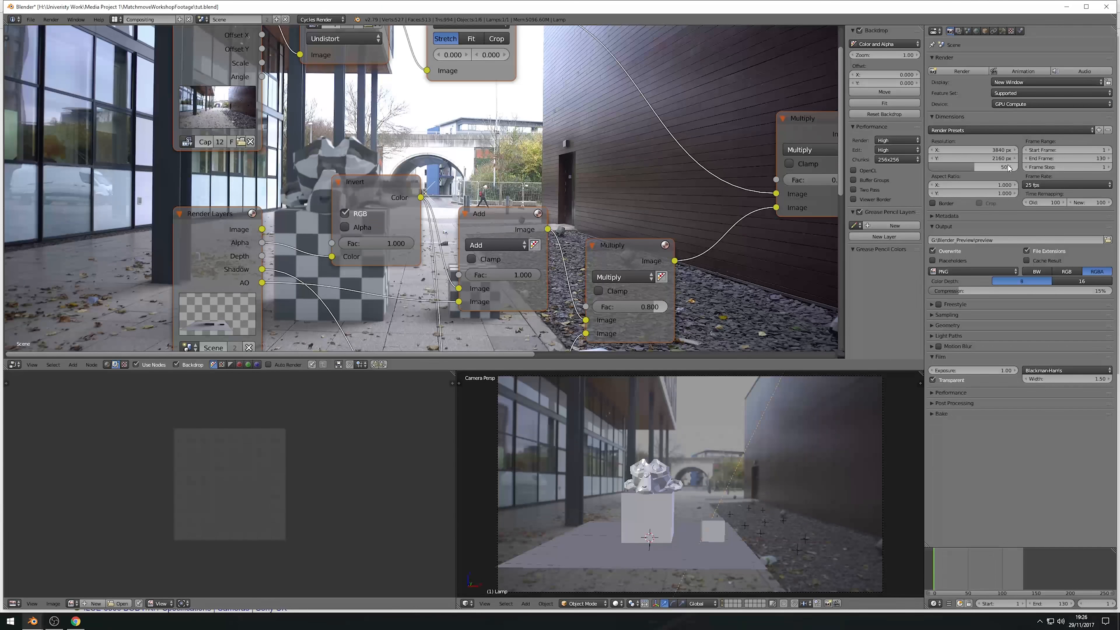
{"action": "scroll", "coordinate": [599, 191], "scroll_direction": "down", "scroll_amount": 1}
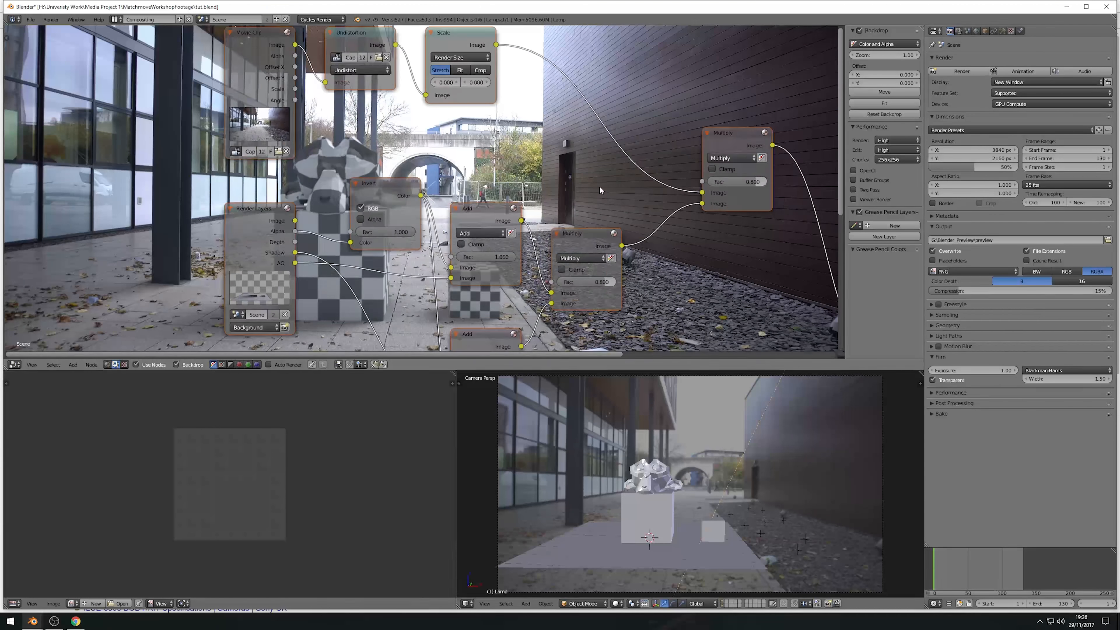
{"action": "scroll", "coordinate": [599, 185], "scroll_direction": "down", "scroll_amount": 2}
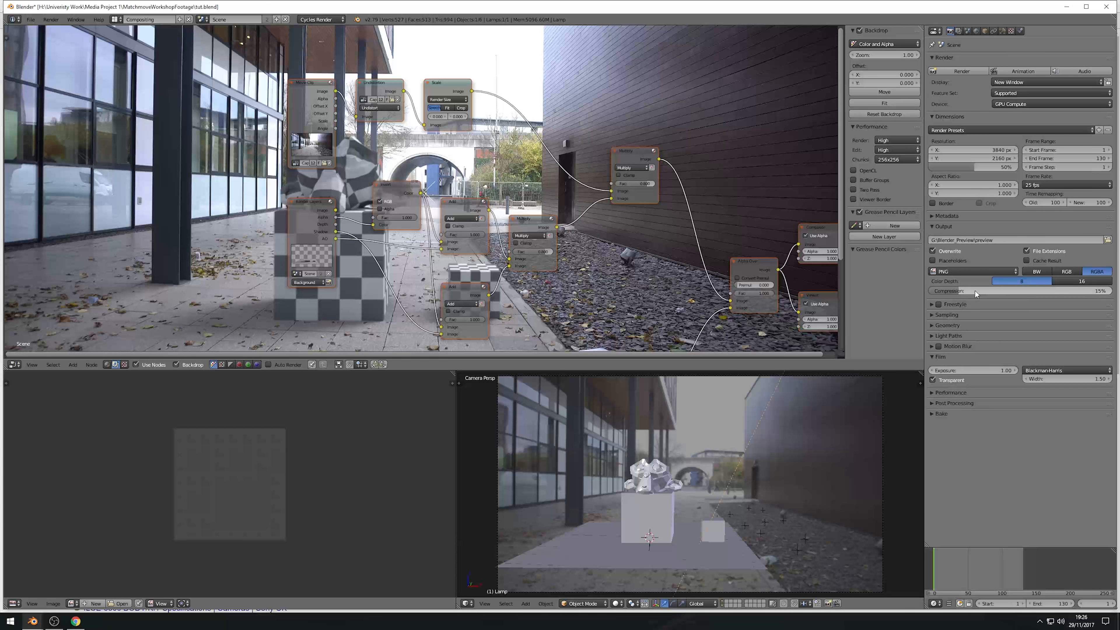
{"action": "left_click_drag", "start_coordinate": [974, 291], "coordinate": [946, 287]}
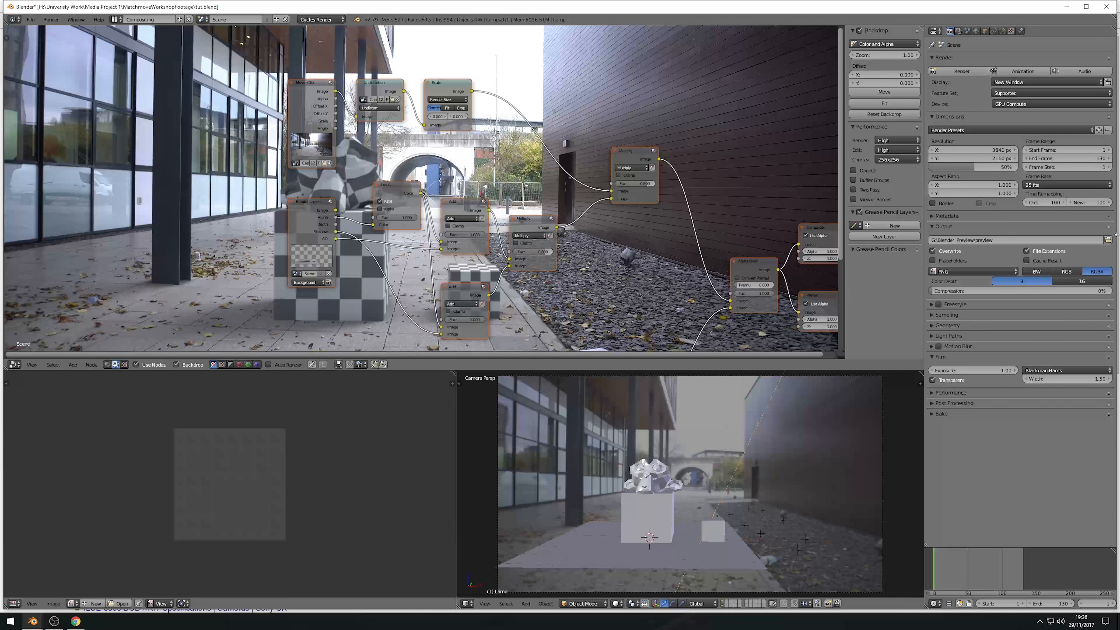
- Browse to the render output folder Blender_Preview and delete the old files preview0001.png to preview0005.png
{"action": "left_click", "coordinate": [1108, 240]}
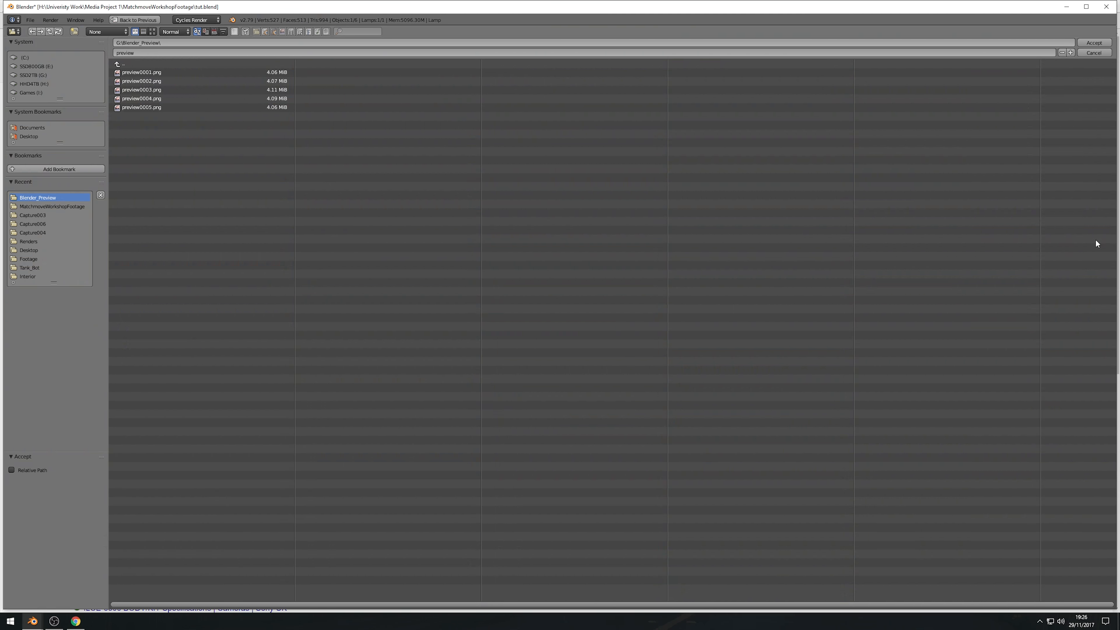
{"action": "left_click", "coordinate": [179, 73]}
{"action": "left_click", "coordinate": [165, 108], "text": "ctrl"}
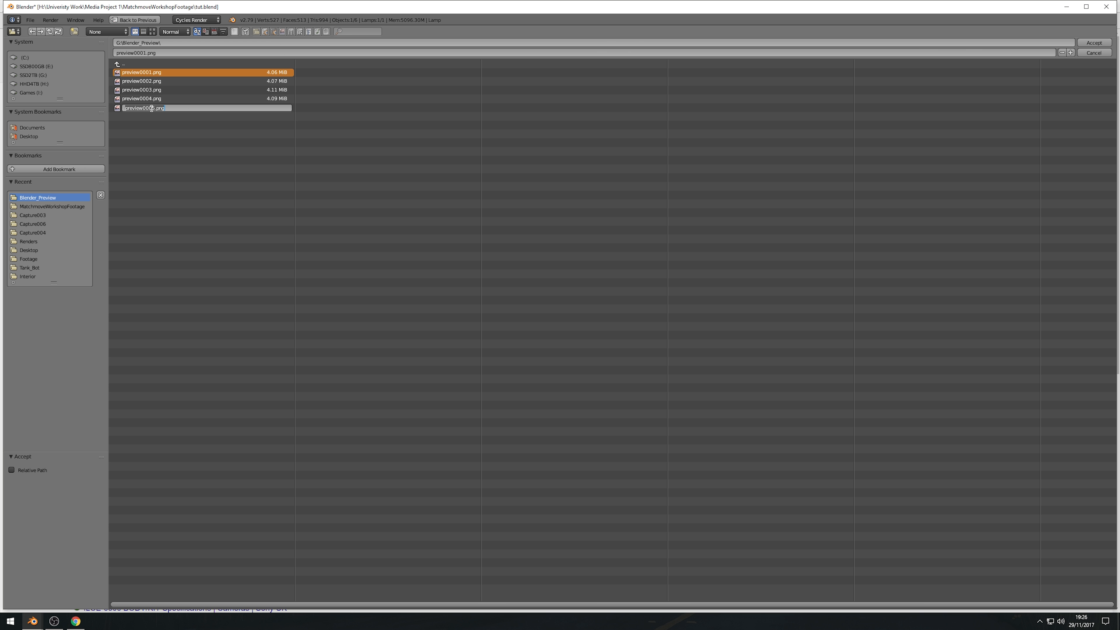
{"action": "left_click_drag", "start_coordinate": [116, 106], "coordinate": [121, 106]}
{"action": "left_click", "coordinate": [121, 106], "text": "shift"}
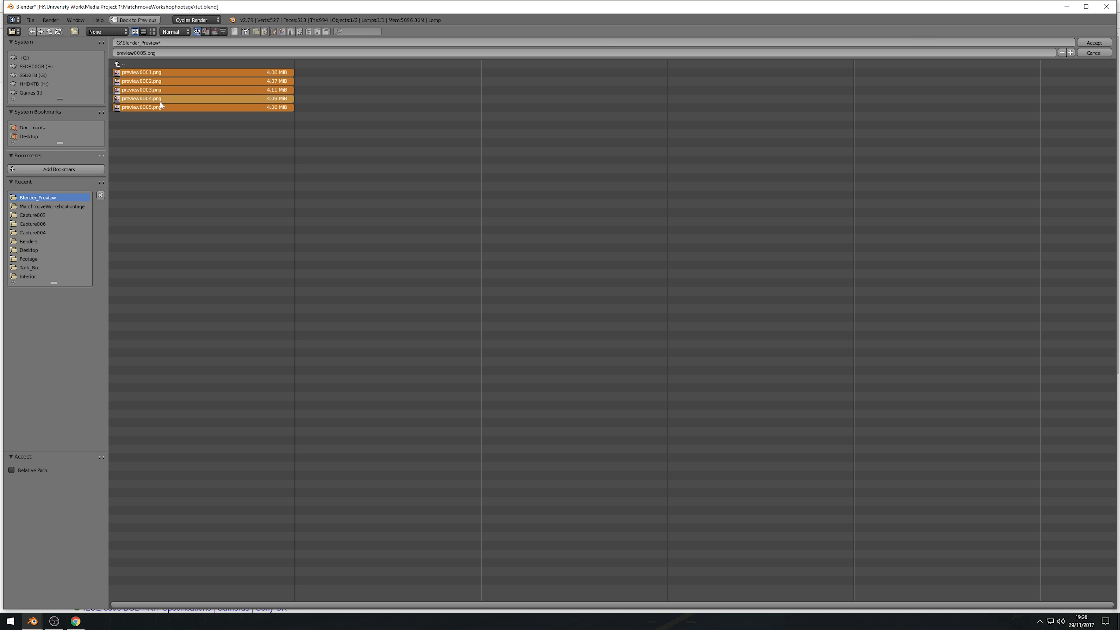
{"action": "key", "text": "Delete"}
{"action": "left_click", "coordinate": [165, 95]}
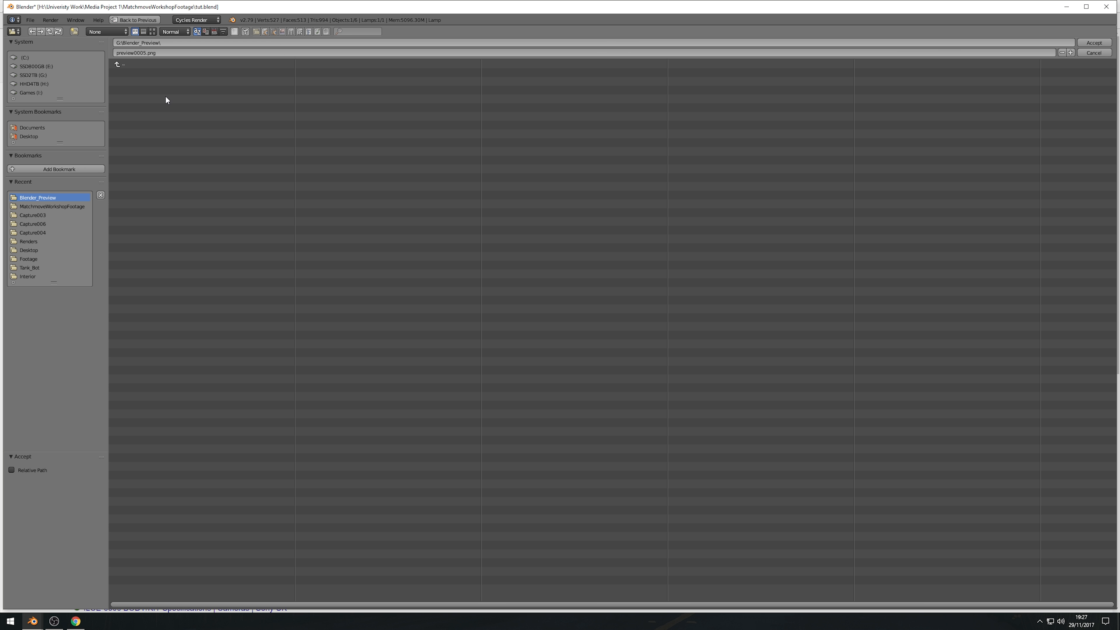
- Set the output file name to preview in the Blender_Preview folder and accept the path
{"action": "left_click", "coordinate": [154, 52]}
{"action": "type", "text": "preview"}
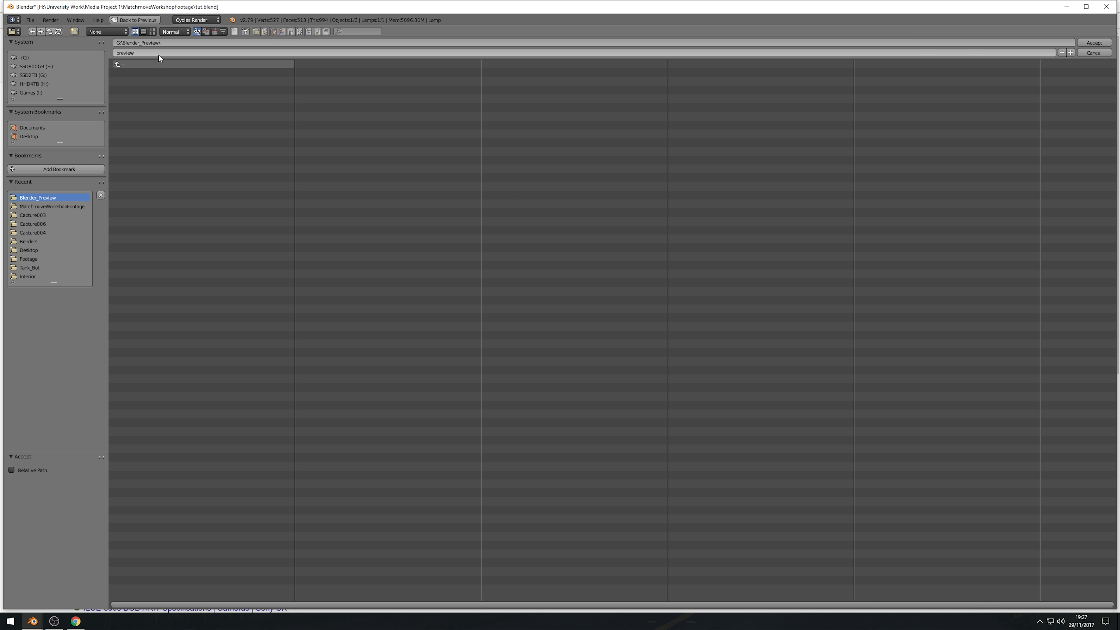
{"action": "key", "text": "Return"}
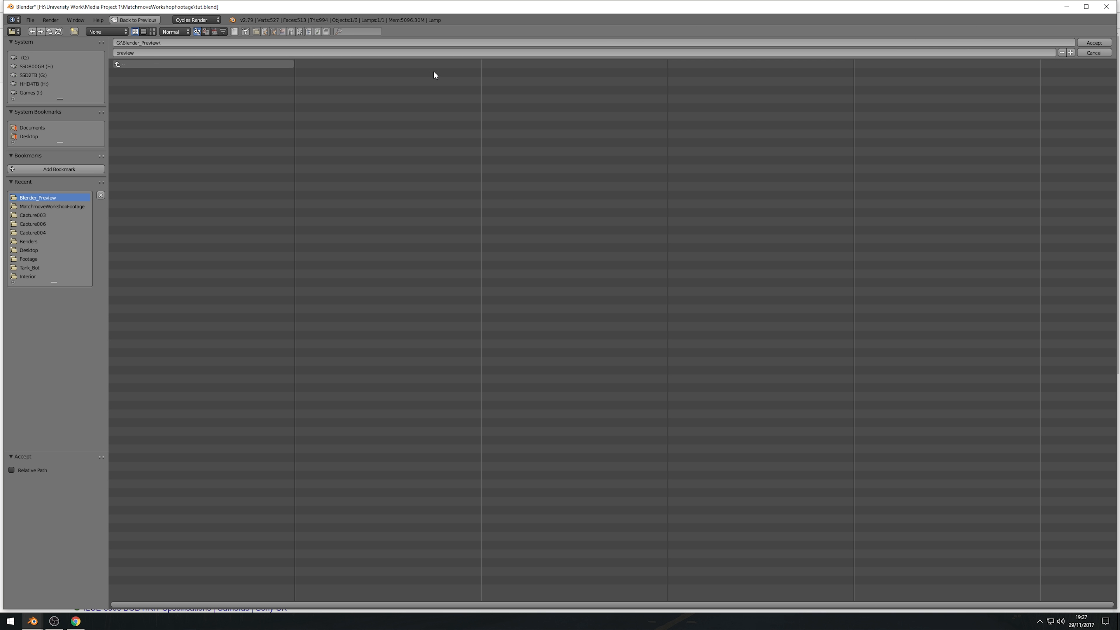
{"action": "left_click", "coordinate": [1094, 42]}
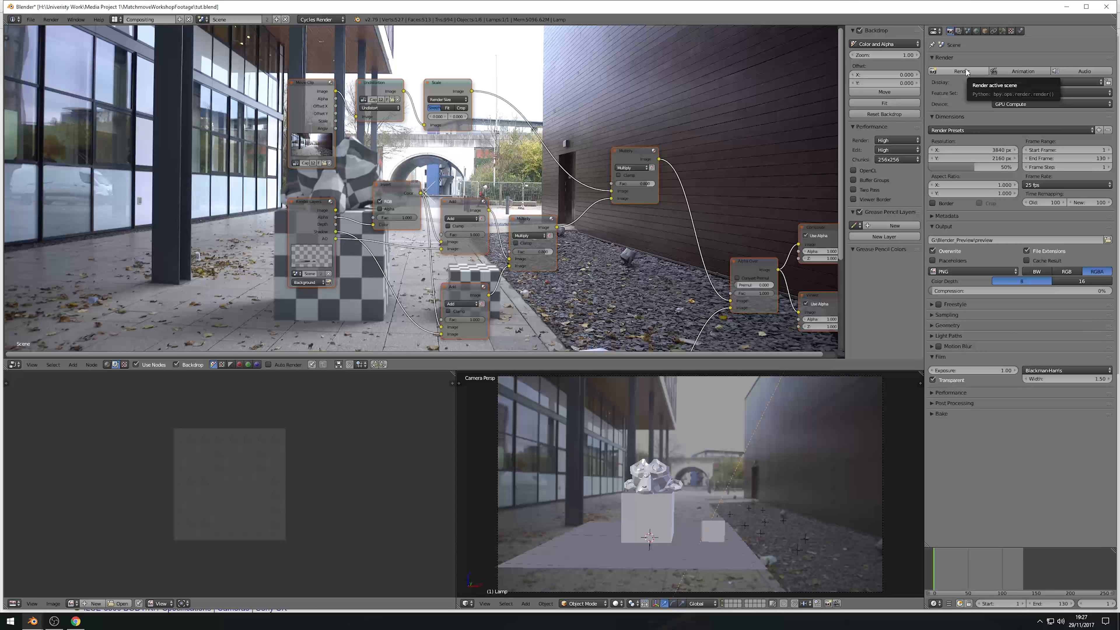
- Render the full animation, frames 1 to 130, to the Blender_Preview folder and close the render window
{"action": "left_click", "coordinate": [1007, 71]}
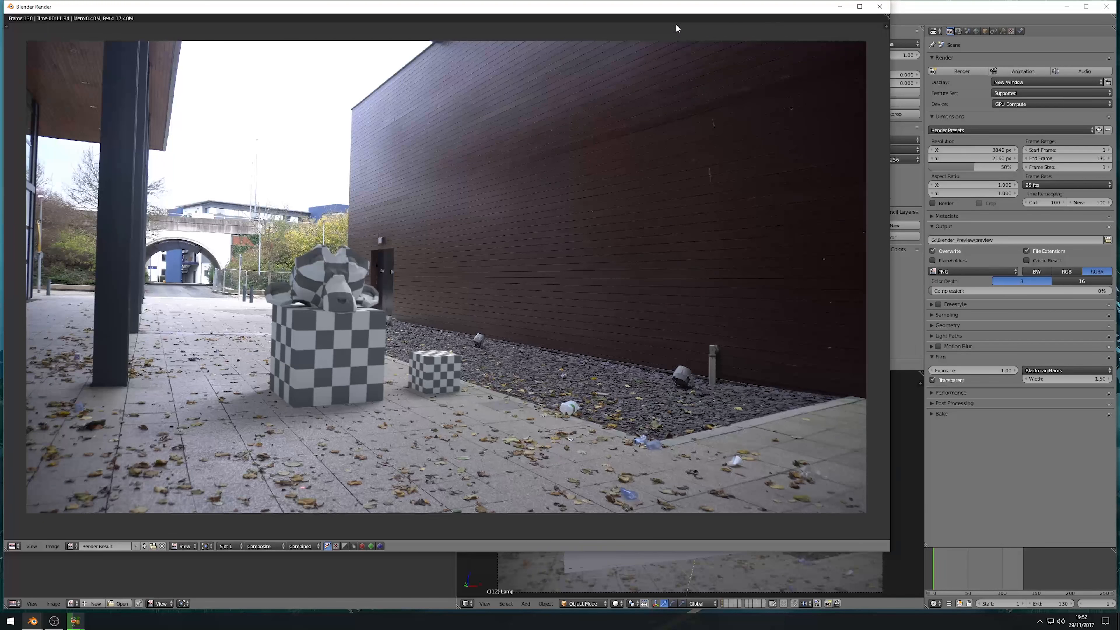
{"action": "left_click", "coordinate": [877, 7]}
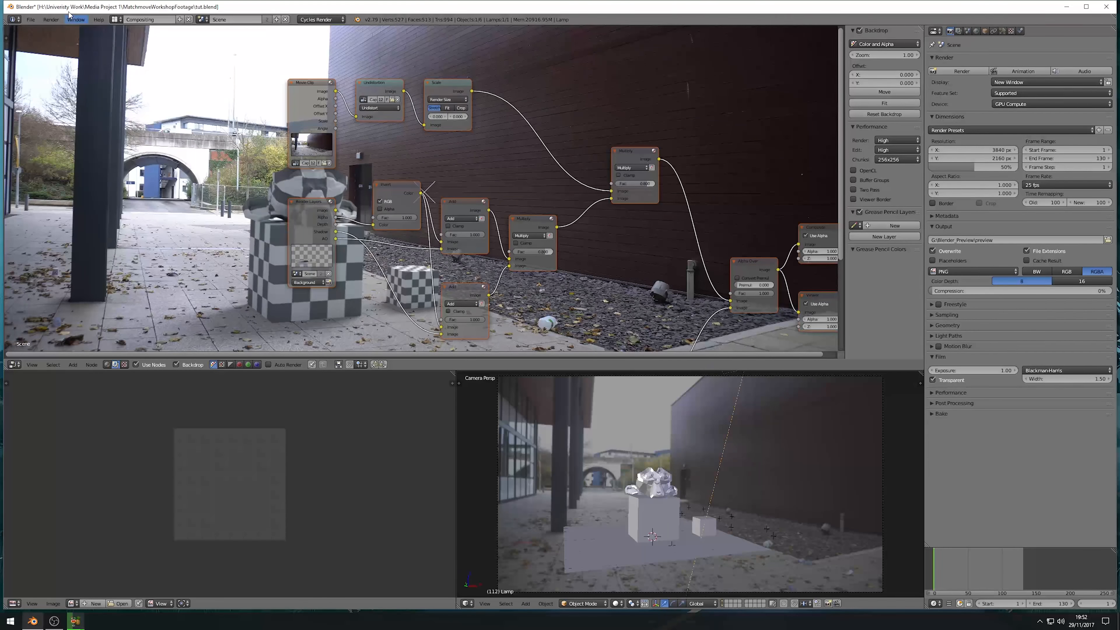
- Play back the rendered animation to review the composited cubes and monkey head, and close the player
{"action": "left_click", "coordinate": [51, 19]}
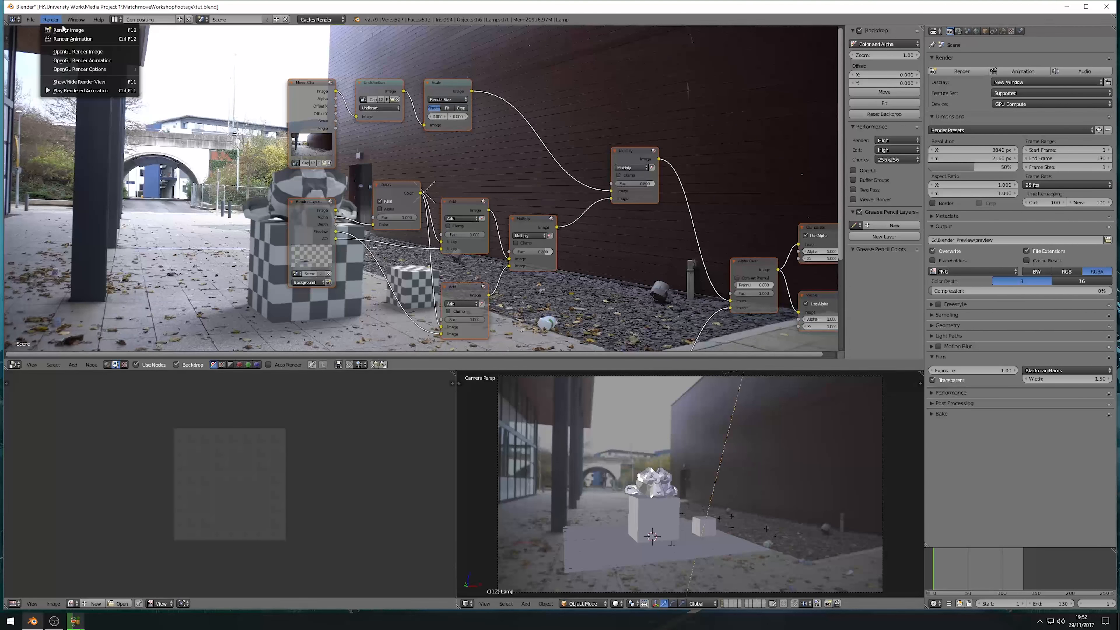
{"action": "left_click", "coordinate": [89, 91]}
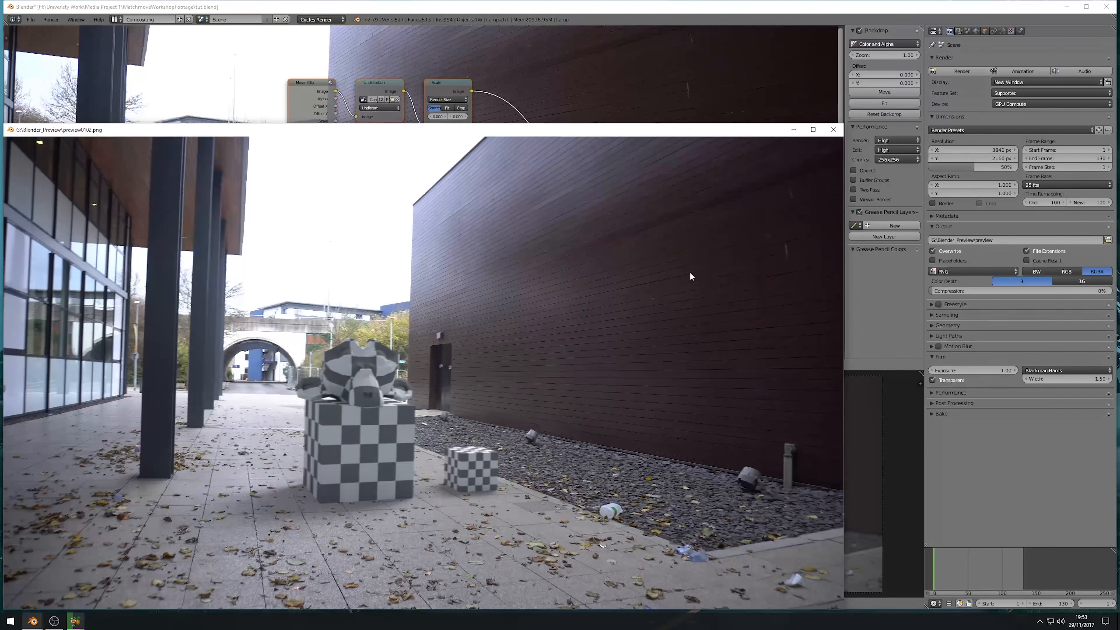
{"action": "left_click", "coordinate": [833, 129]}
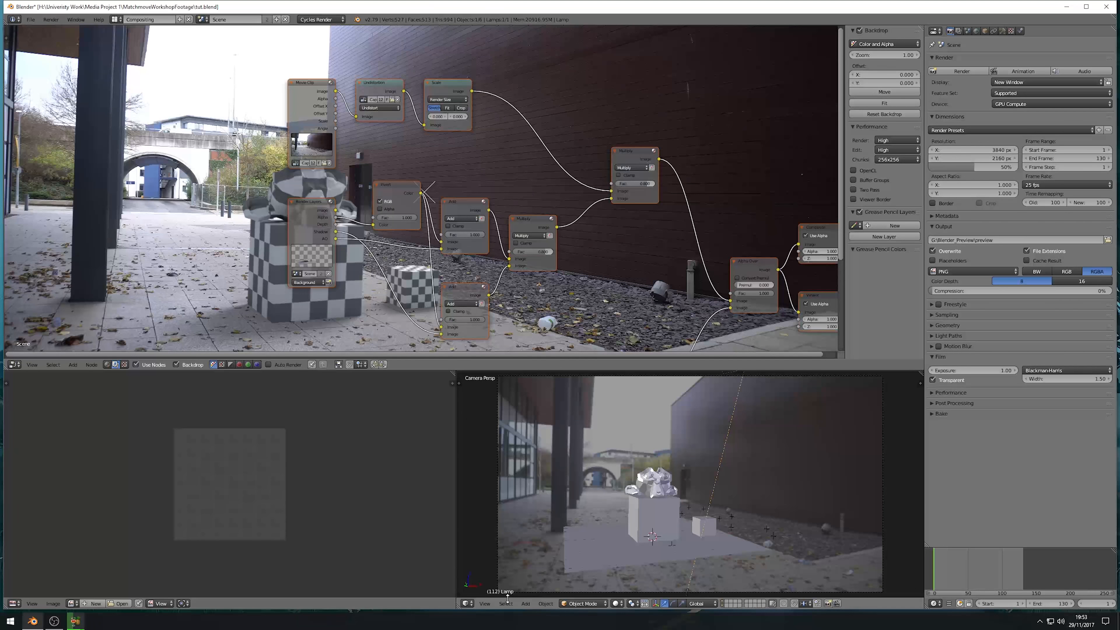
- Switch to the Motion Tracking layout and play the footage to examine the two floor tracks on the paving up close
{"action": "left_click", "coordinate": [116, 20]}
{"action": "left_click", "coordinate": [138, 74]}
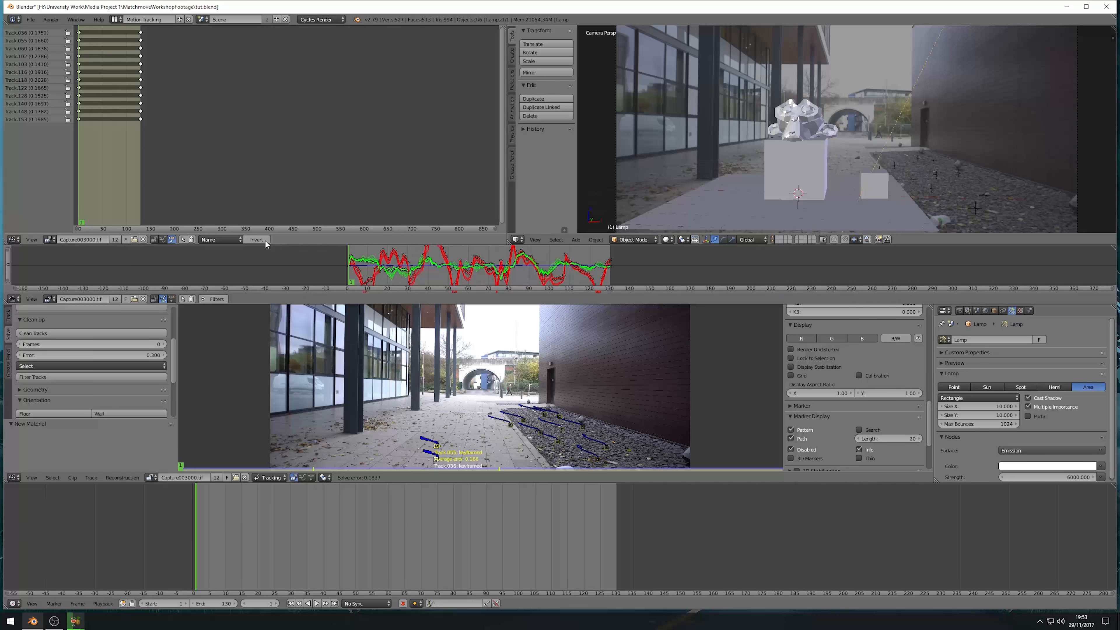
{"action": "scroll", "coordinate": [491, 436], "scroll_direction": "up", "scroll_amount": 6}
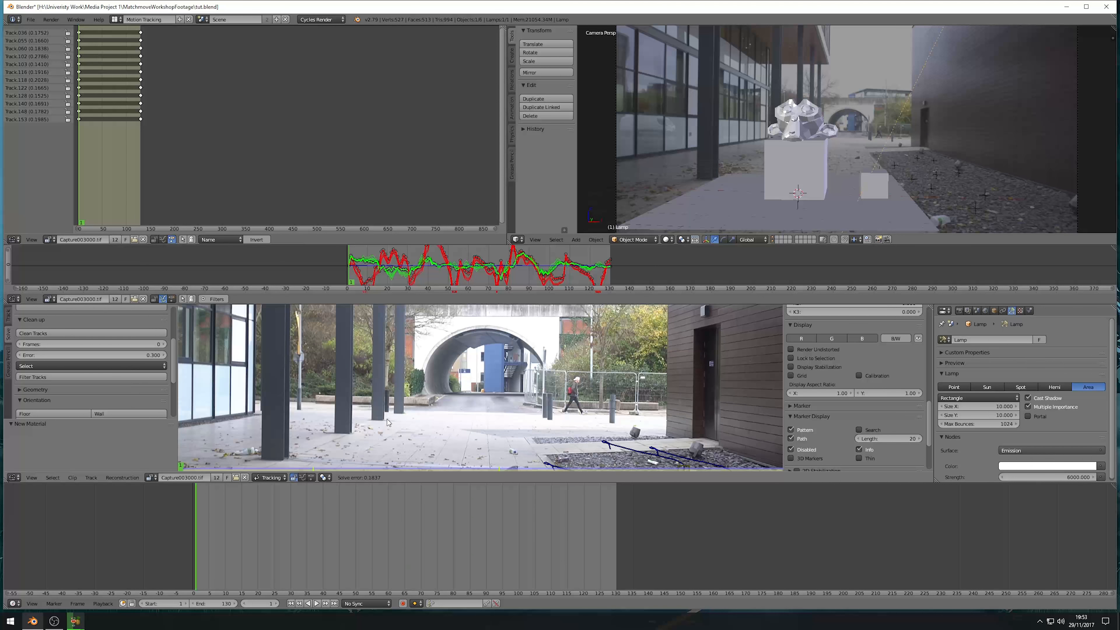
{"action": "scroll", "coordinate": [491, 435], "scroll_direction": "up", "scroll_amount": 2}
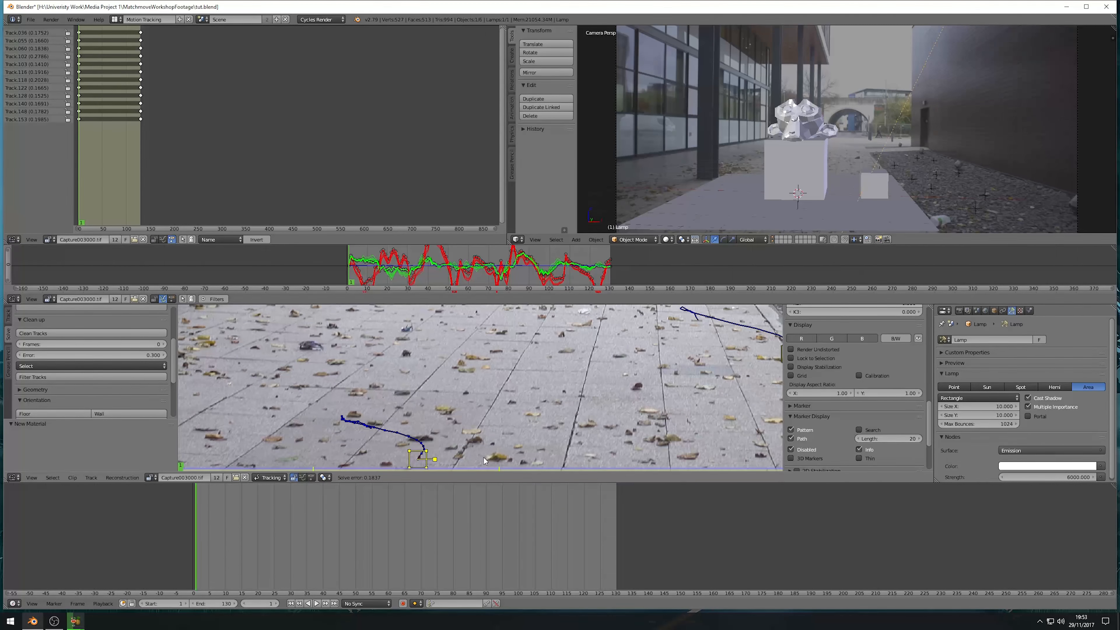
{"action": "middle_click_drag", "start_coordinate": [483, 459], "coordinate": [505, 367]}
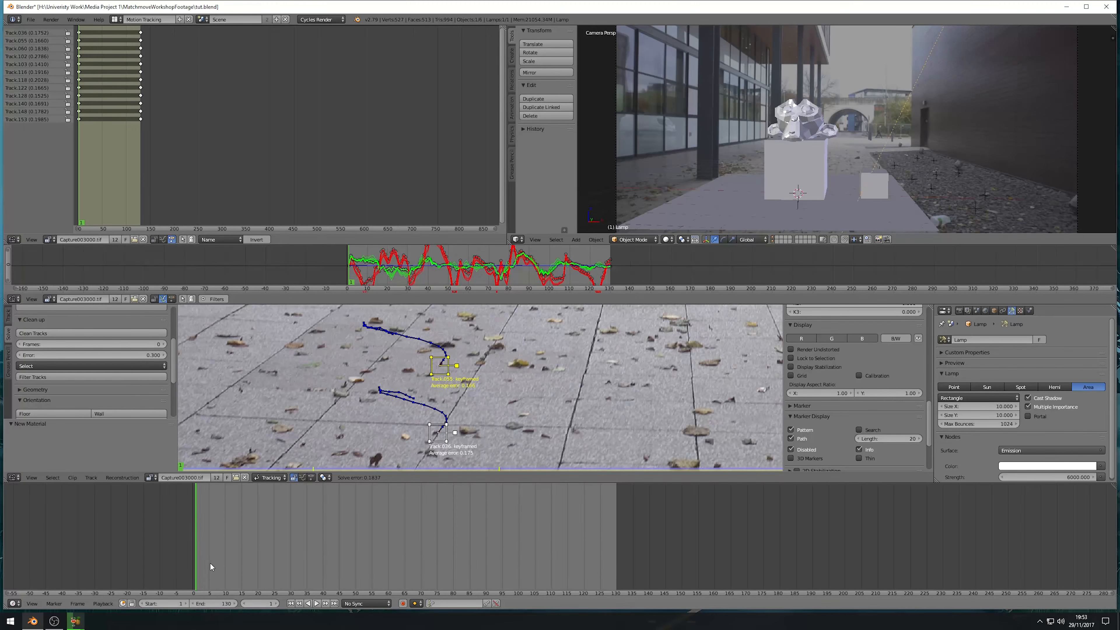
{"action": "key", "text": "alt+a"}
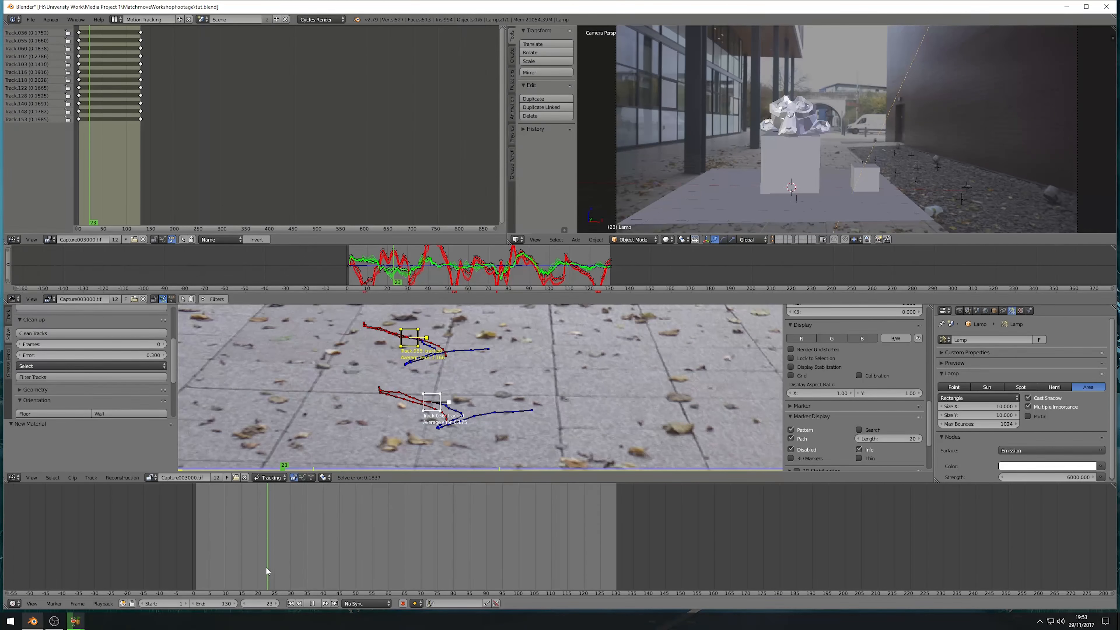
{"action": "key", "text": "alt+a"}
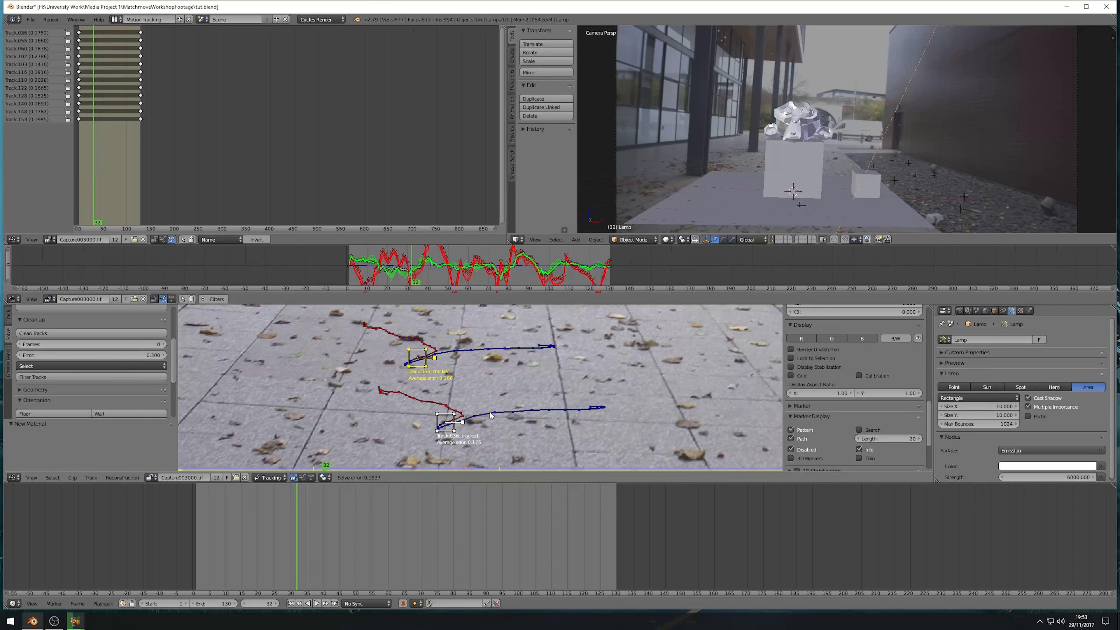
{"action": "key", "text": "alt+a"}
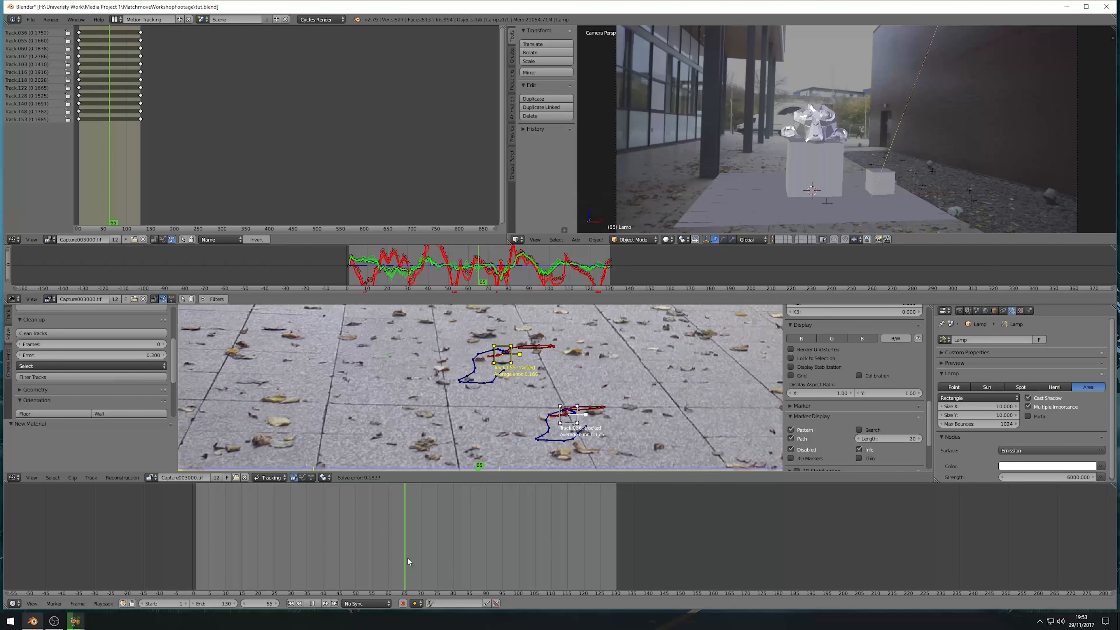
{"action": "key", "text": "space"}
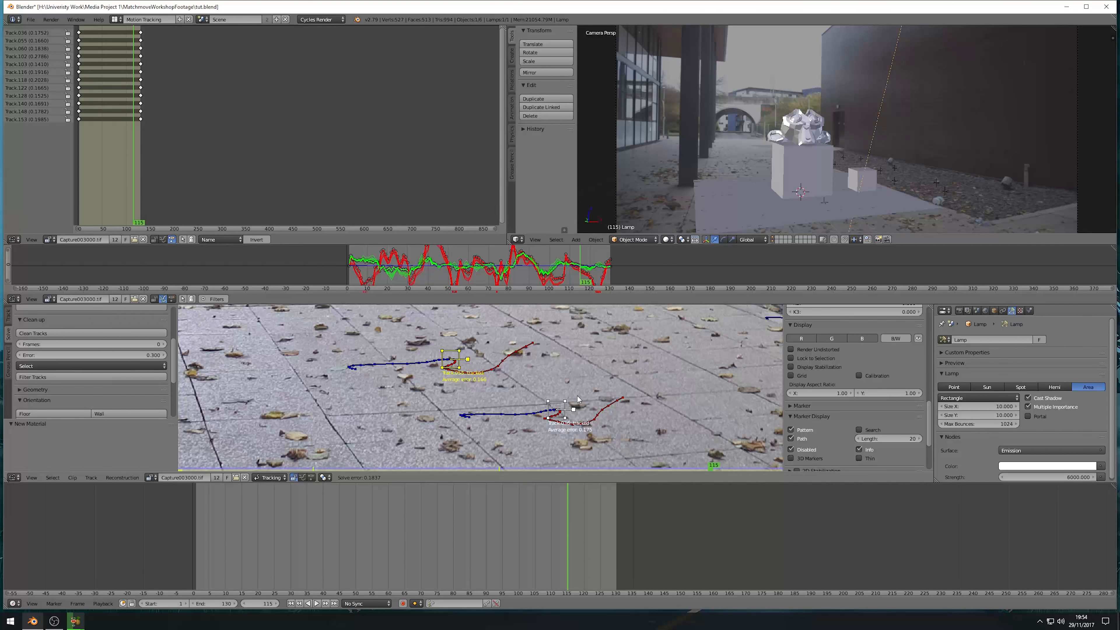
- Scrub the footage back to frame 64 and examine how the tracks are spread over the paving and the gravel bed
{"action": "scroll", "coordinate": [586, 416], "scroll_direction": "down", "scroll_amount": 5}
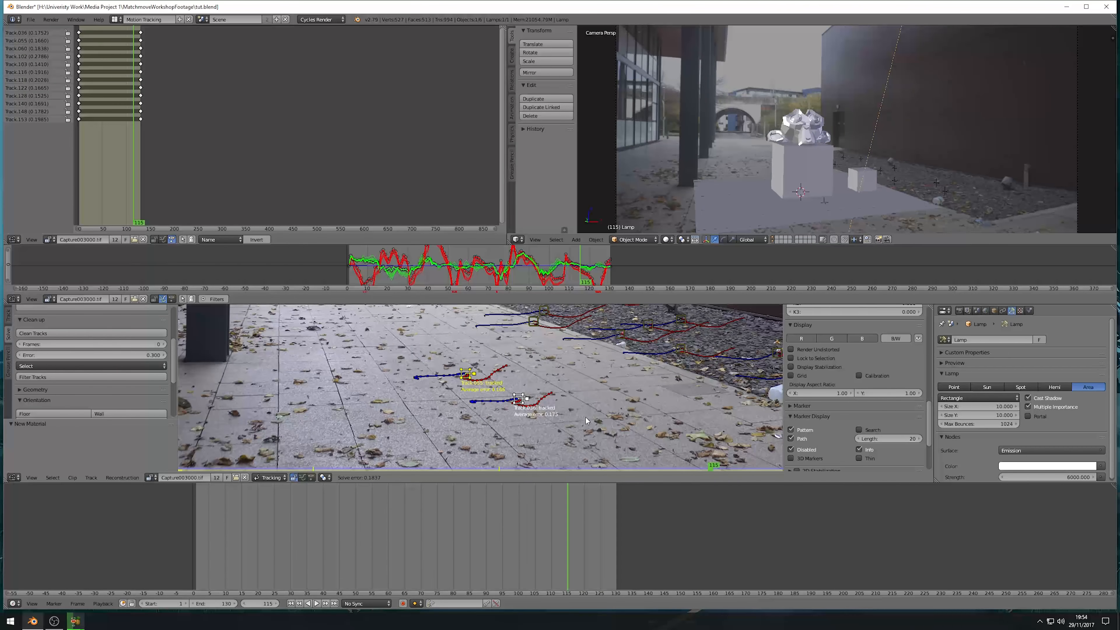
{"action": "scroll", "coordinate": [586, 417], "scroll_direction": "up", "scroll_amount": 3}
{"action": "scroll", "coordinate": [586, 417], "scroll_direction": "up", "scroll_amount": 6}
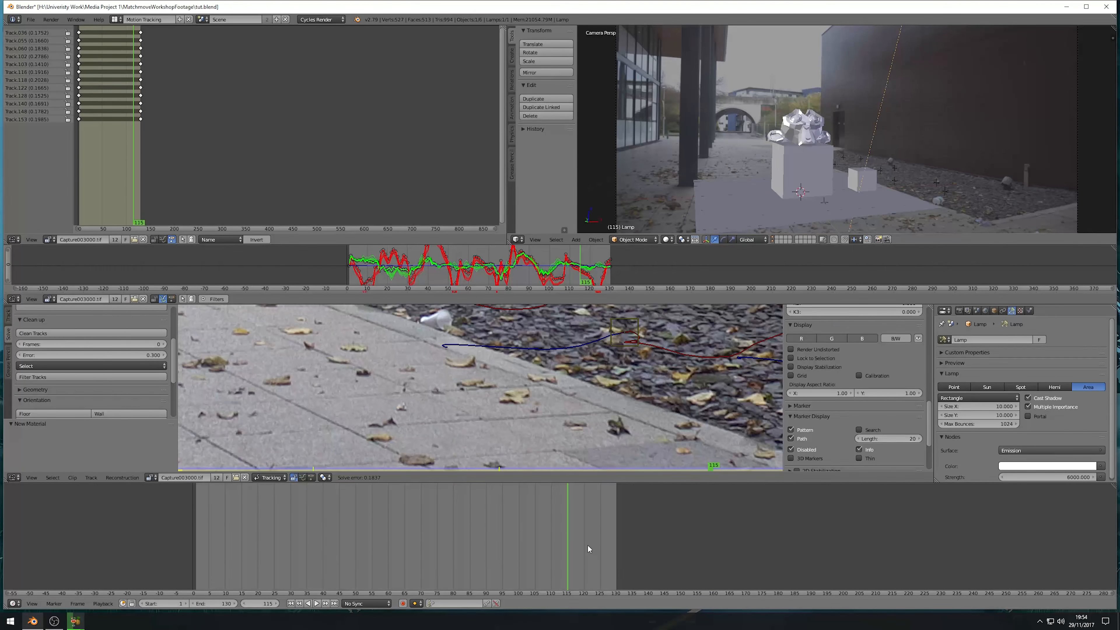
{"action": "key", "text": "alt+a"}
{"action": "left_click_drag", "start_coordinate": [592, 542], "coordinate": [402, 536]}
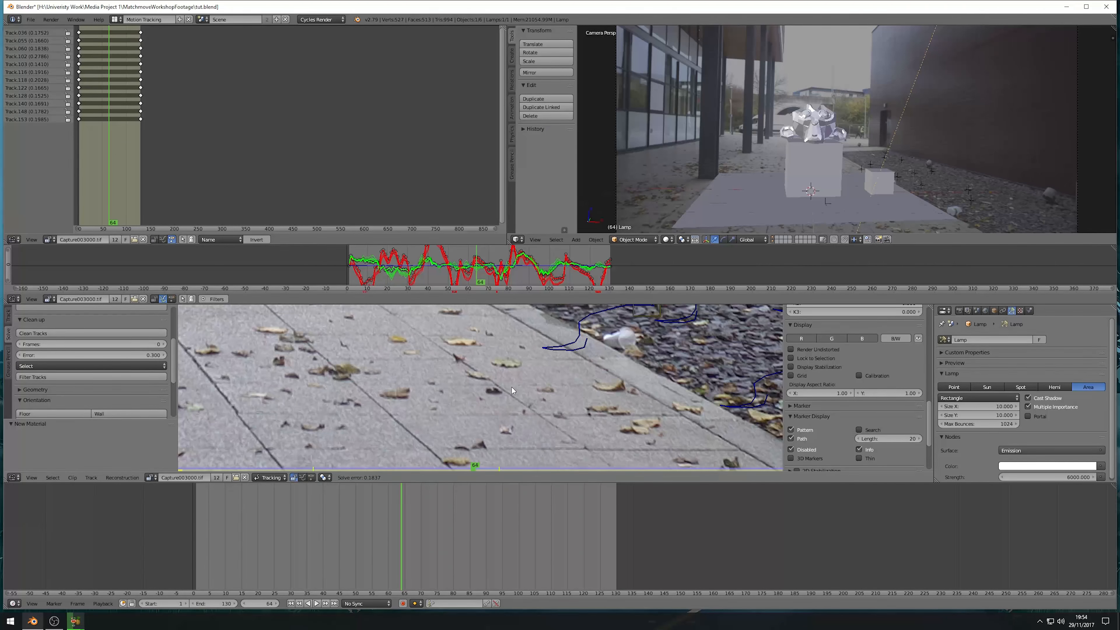
{"action": "scroll", "coordinate": [512, 387], "scroll_direction": "down", "scroll_amount": 4}
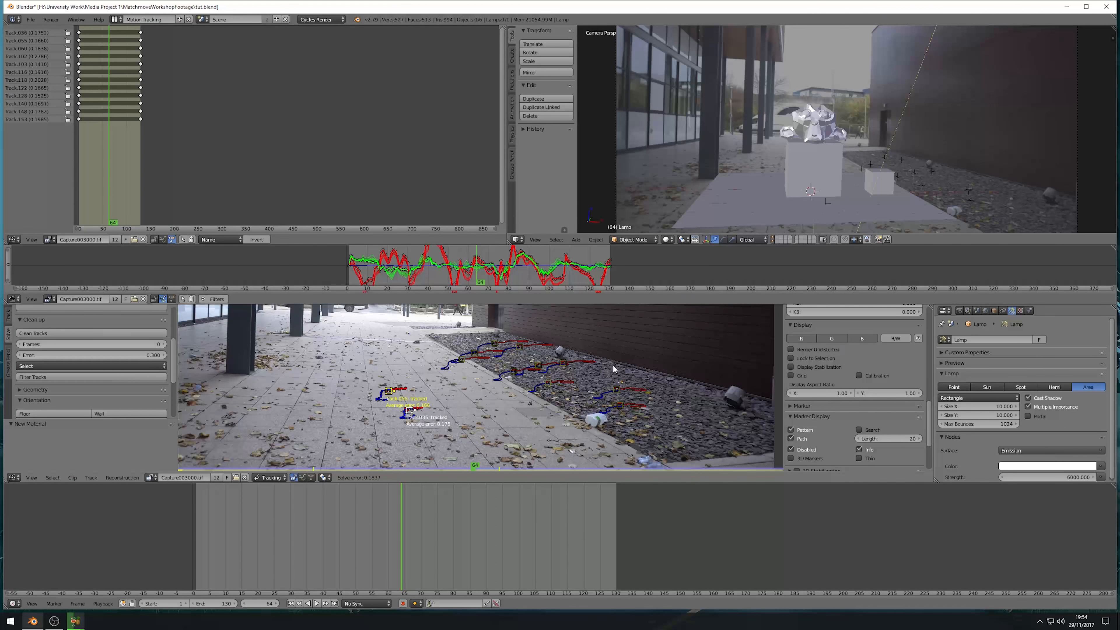
{"action": "scroll", "coordinate": [537, 390], "scroll_direction": "up", "scroll_amount": 3}
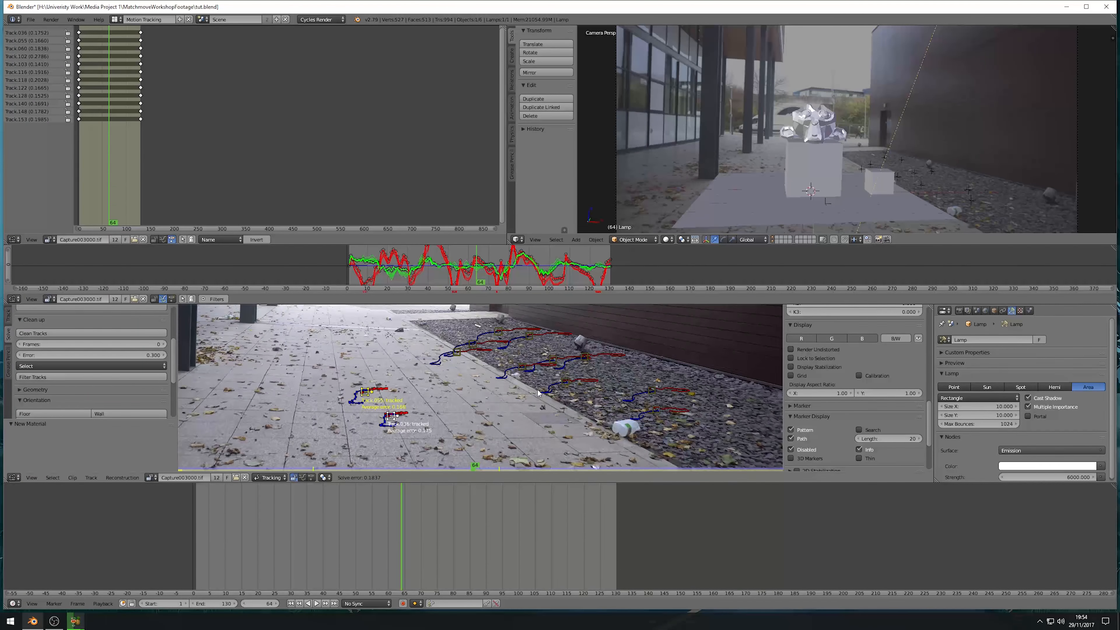
{"action": "scroll", "coordinate": [534, 390], "scroll_direction": "down", "scroll_amount": 2}
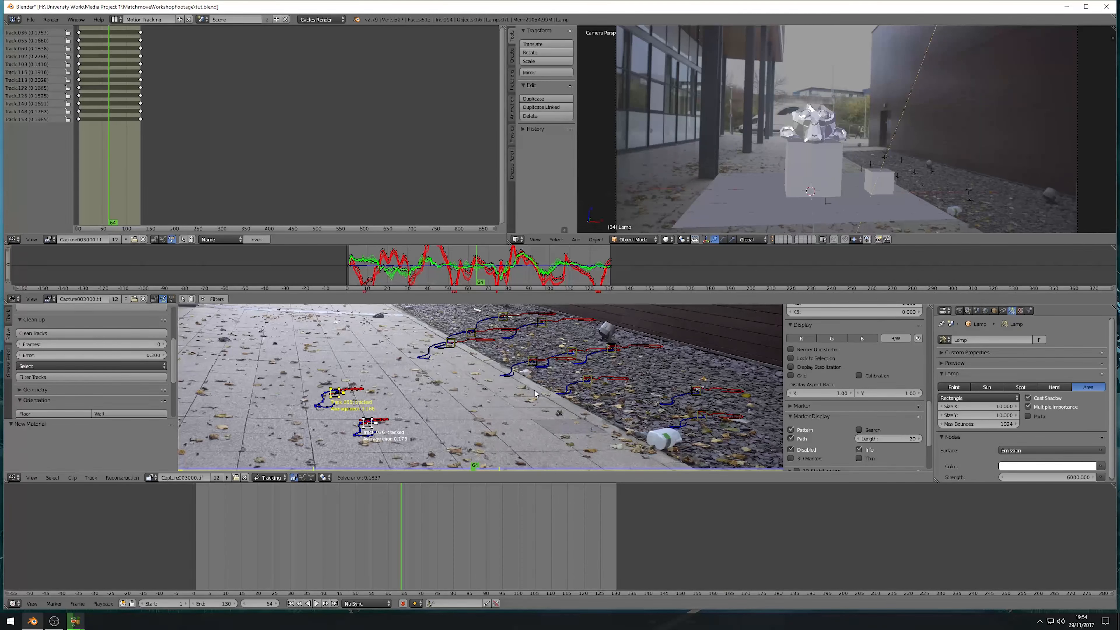